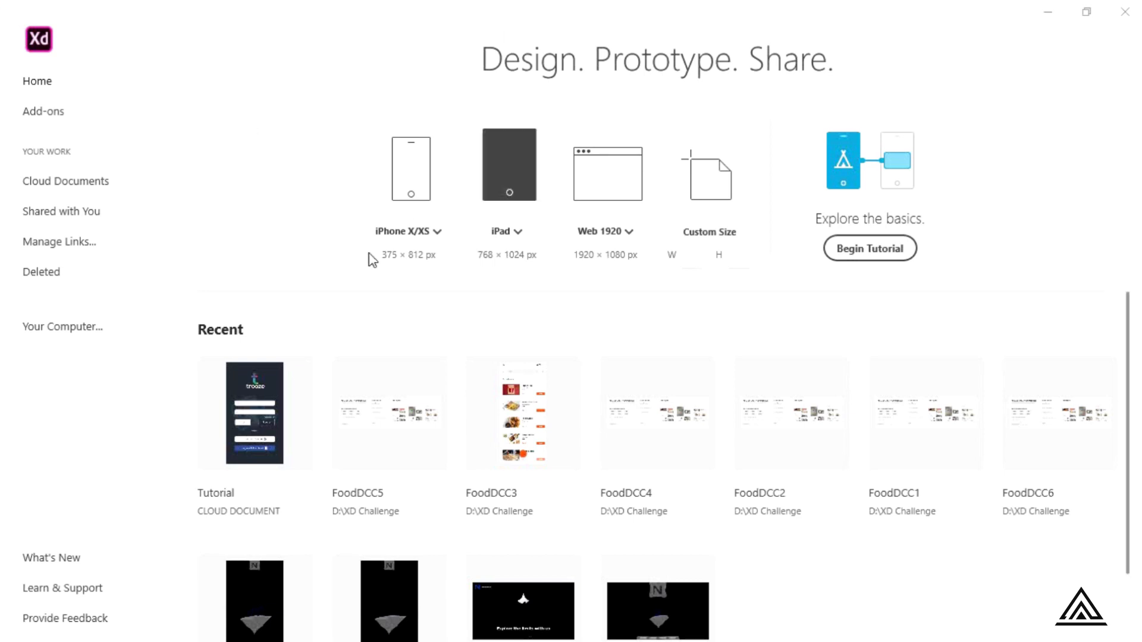
Step: Create a new design with an Android Mobile artboard and nudge the artboard to X 2, Y -10
left_click(417, 231)
left_click(433, 370)
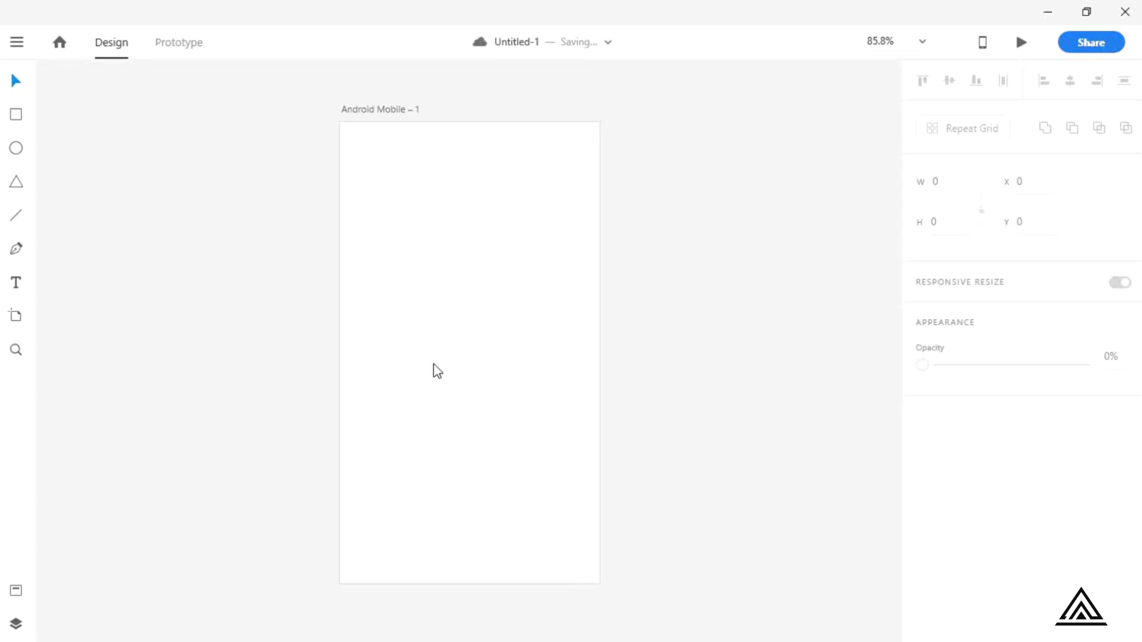
mouse_move(388, 157)
left_mouse_down()
mouse_move(617, 528)
mouse_move(393, 203)
mouse_move(390, 157)
left_mouse_up()
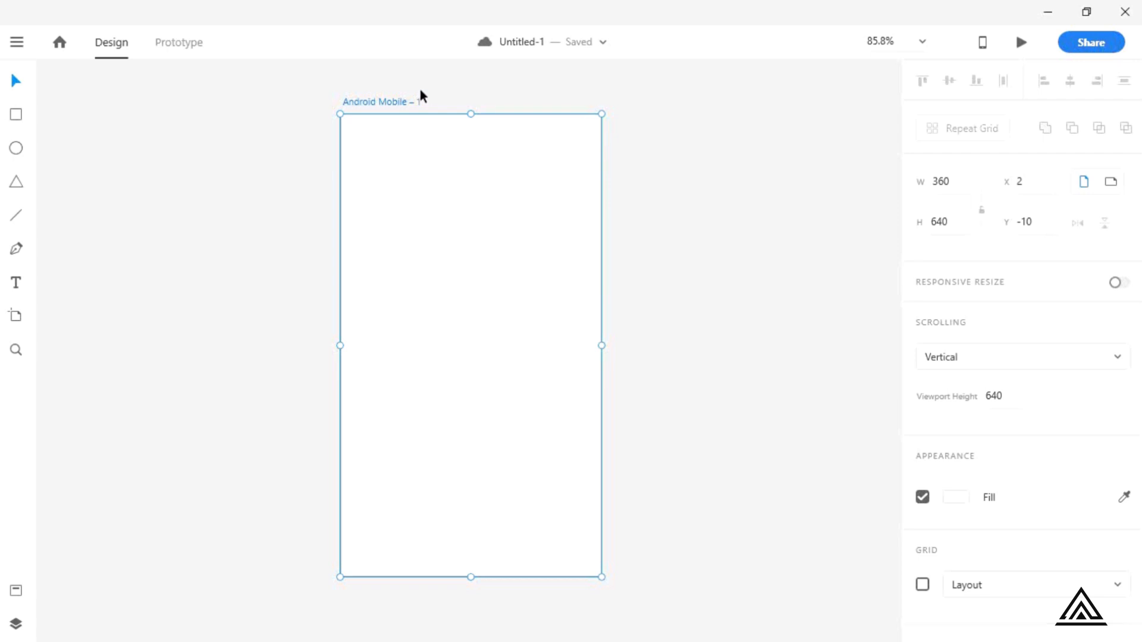
Step: Import the logo image Trooze-new.png from the Home Screen & Login folder onto the artboard
left_click(17, 42)
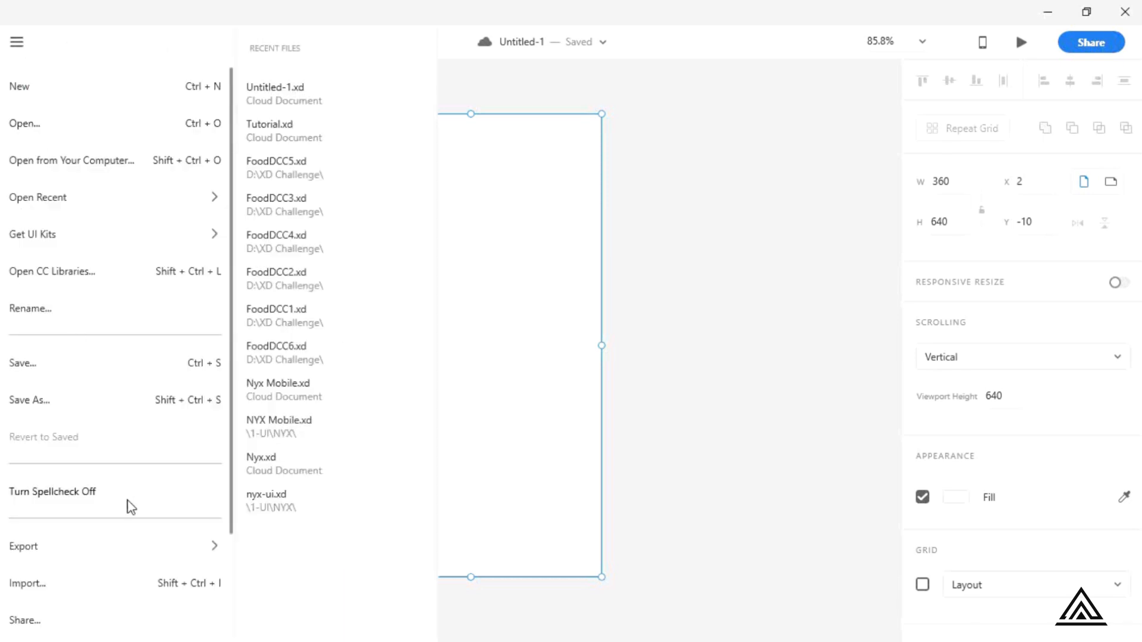
key("Escape")
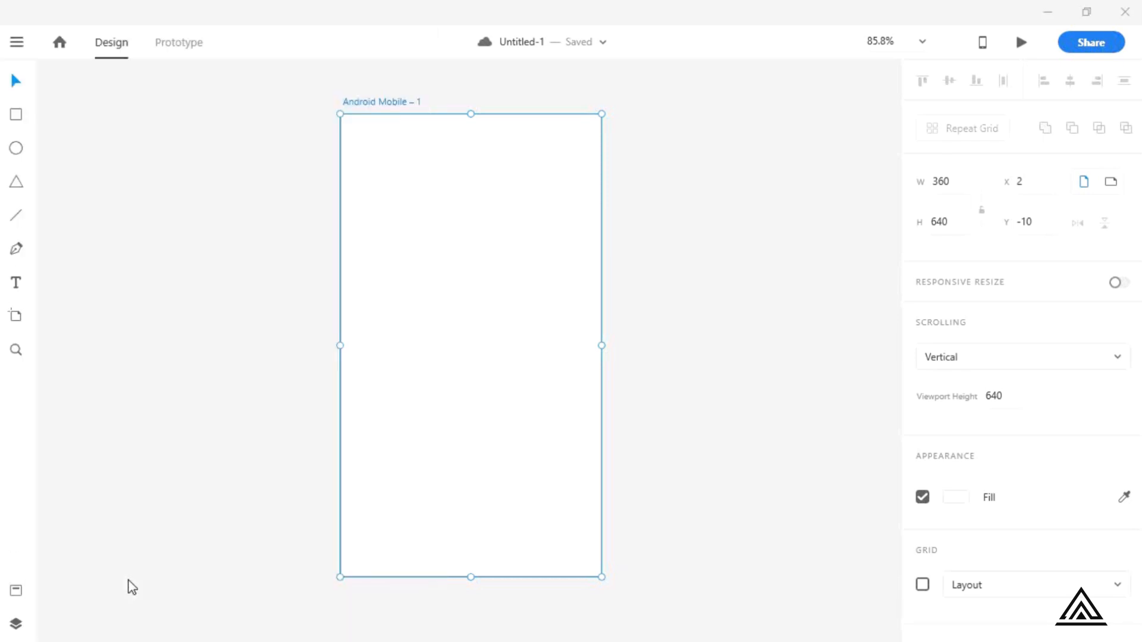
scroll(242, 130, "down", 3)
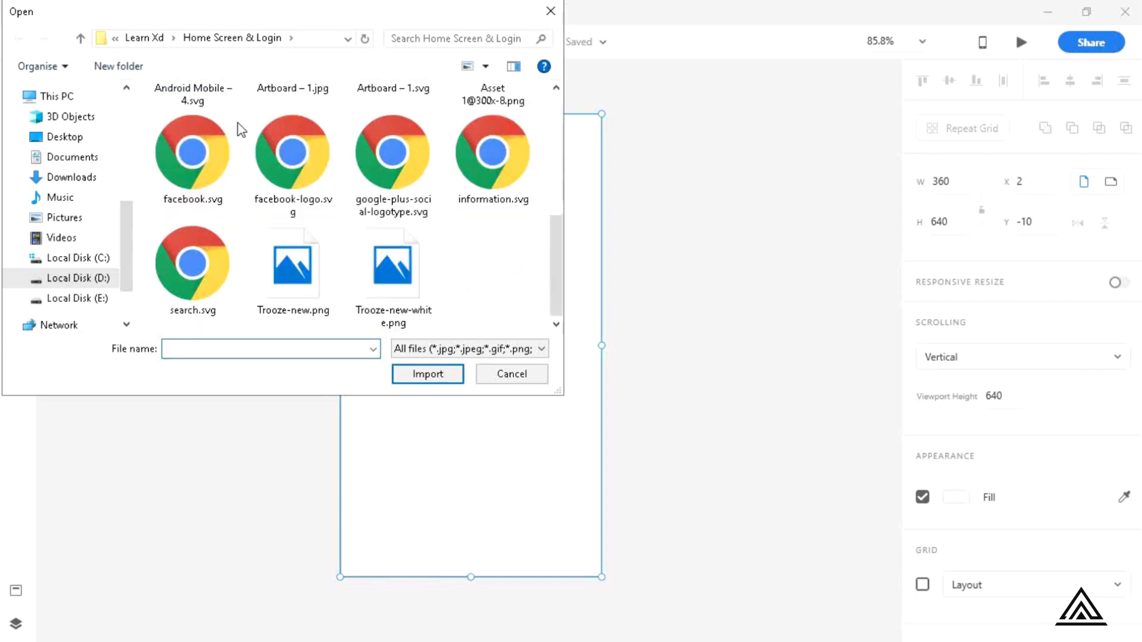
left_click(269, 250)
left_click(437, 375)
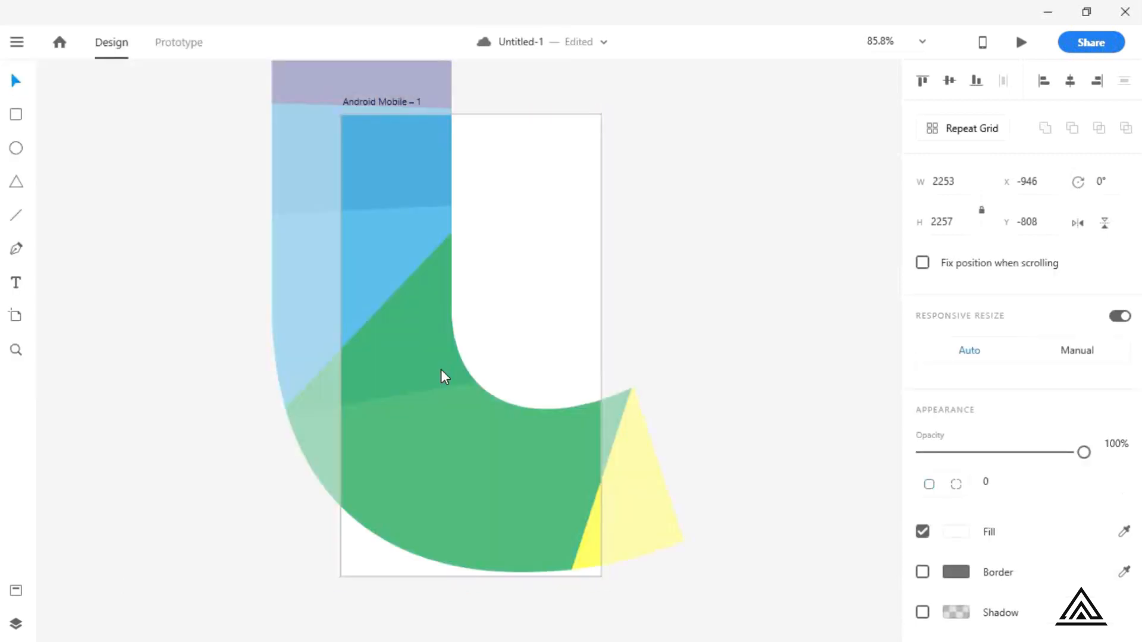
Step: Scale the oversized logo down around its centre to about 135 × 135 px
scroll(440, 370, "down", 4)
scroll(441, 370, "down", 1)
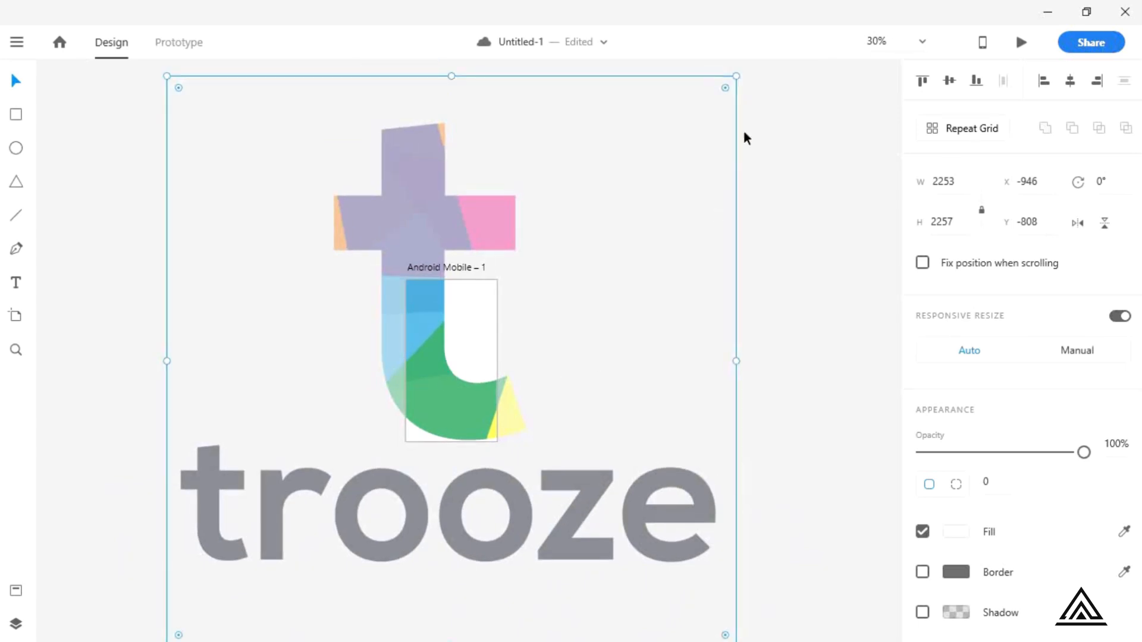
left_click_drag(738, 76, 516, 345)
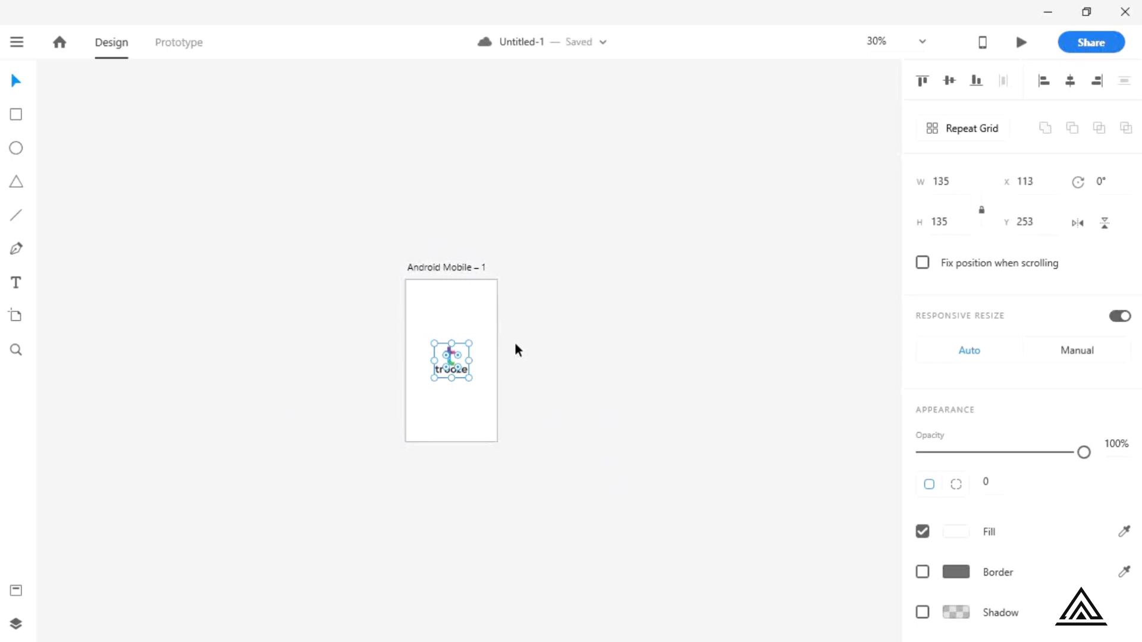
key("ctrl+0")
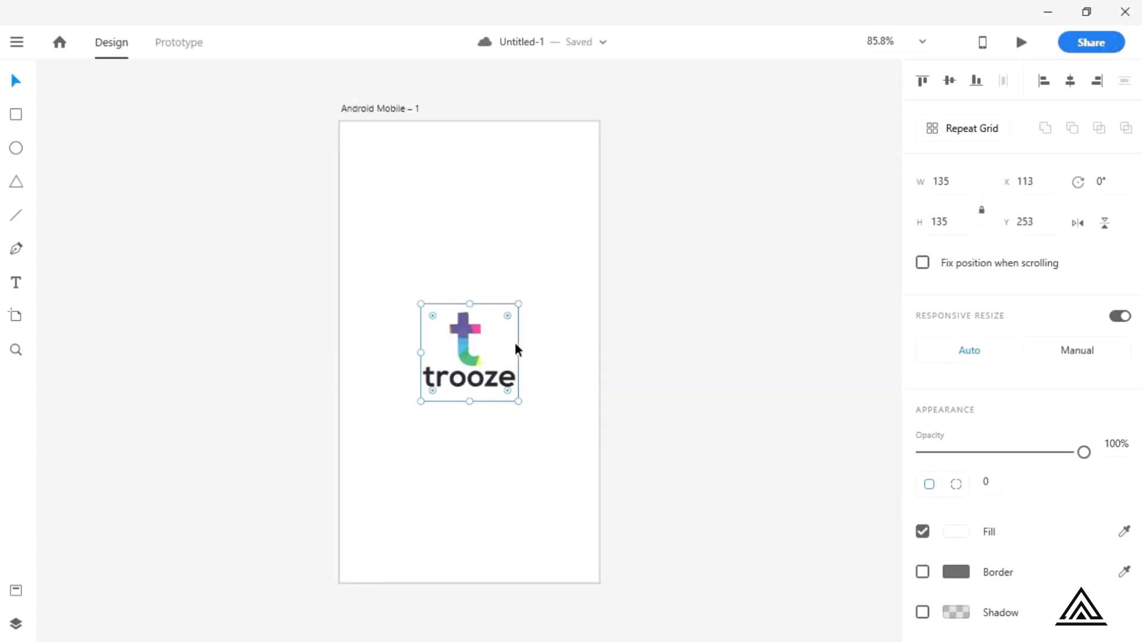
double_click(379, 110)
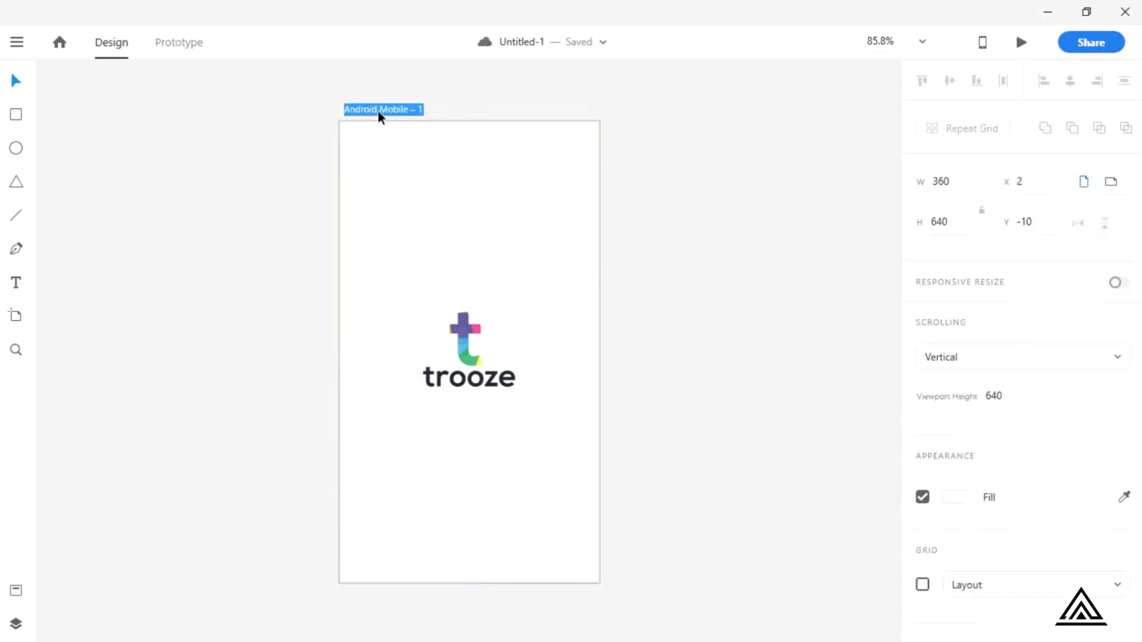
type("Lofin")
key("Return")
left_click(361, 109)
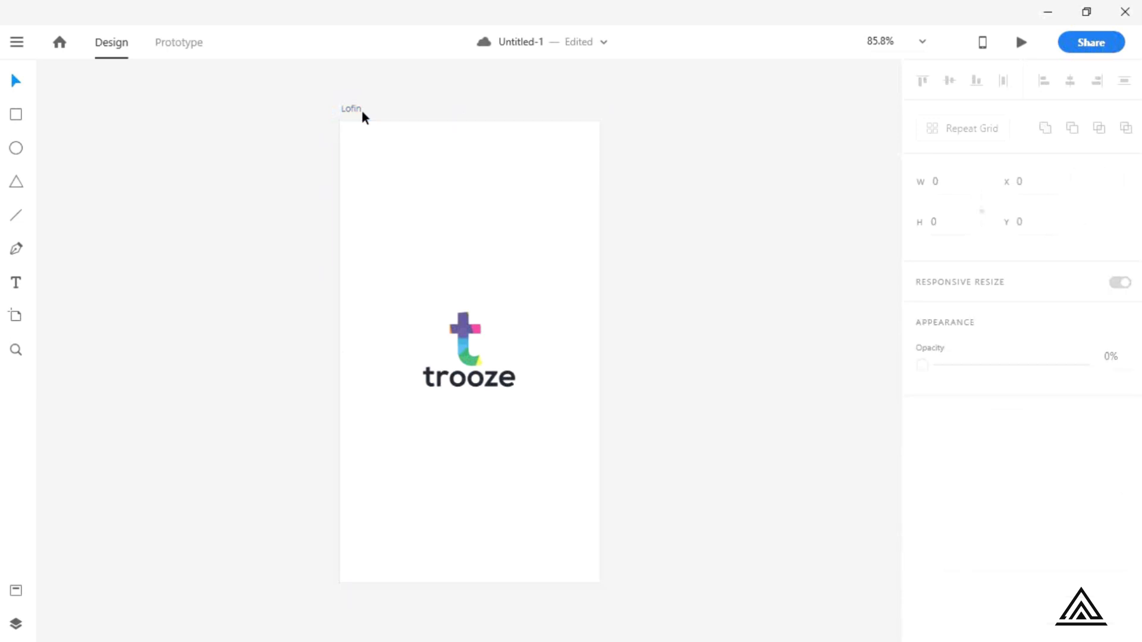
Step: Rename the artboard as Login
double_click(356, 110)
type("Lo")
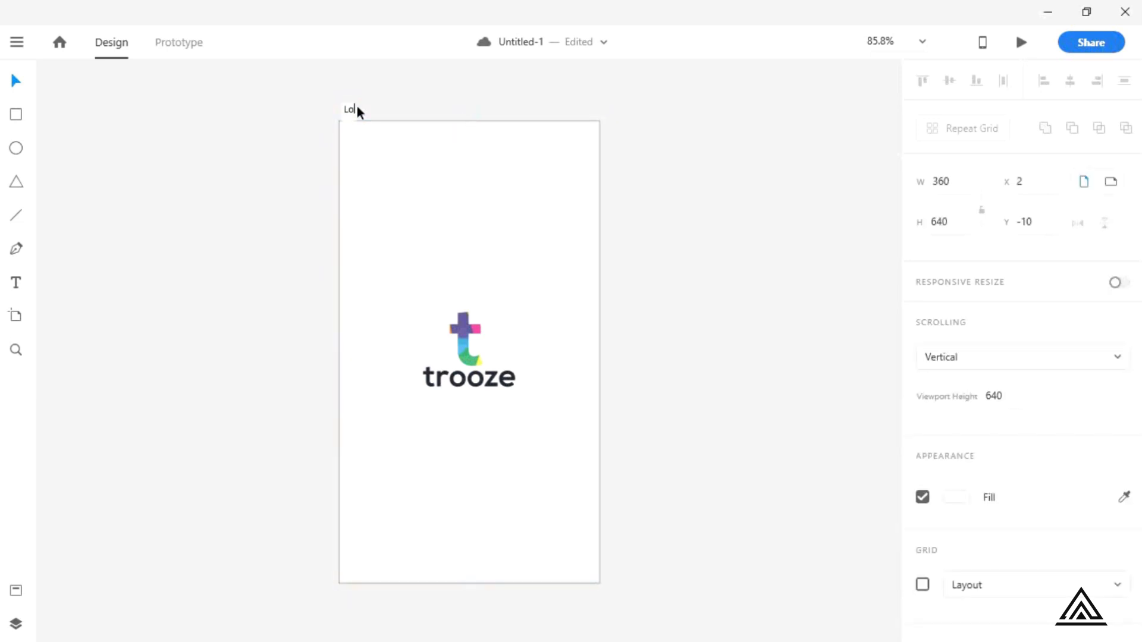
type("gin")
key("Return")
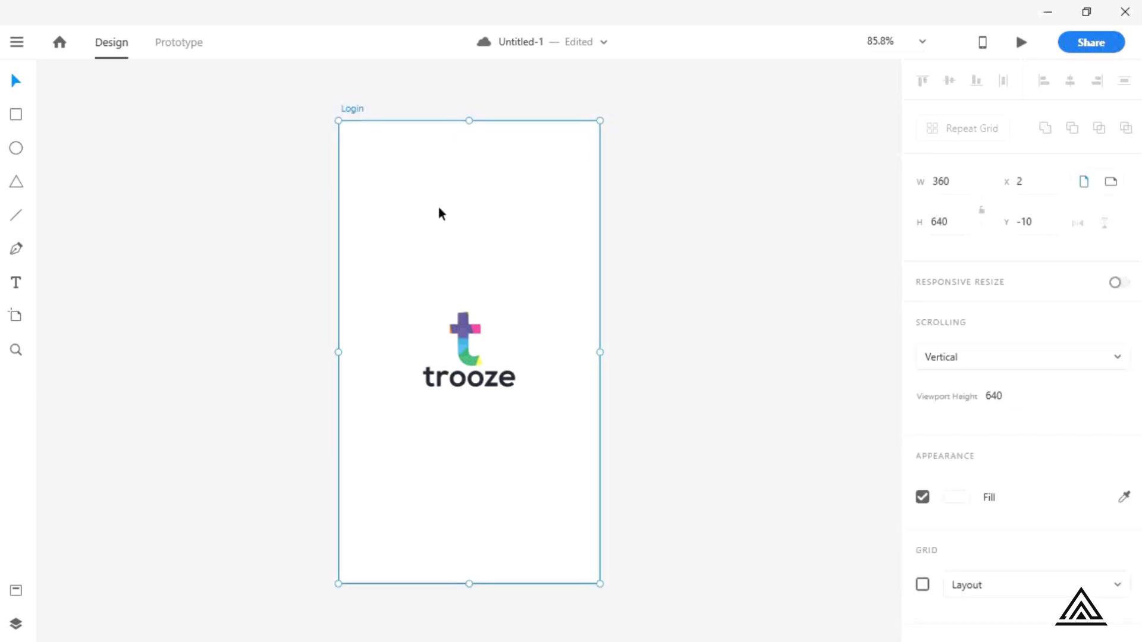
left_click(655, 297)
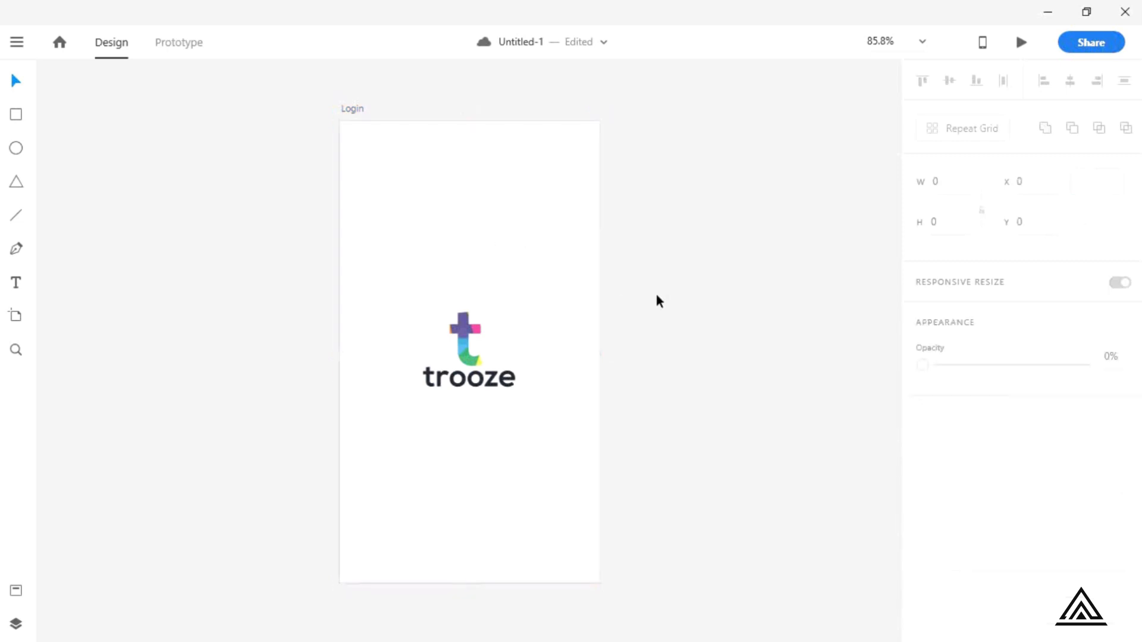
Step: Move the logo straight up to the upper part of the Login artboard, at Y 70
left_click_drag(474, 343, 477, 217)
key("Up")
key("Up")
key("Up")
key("Up")
key("Up")
key("Up")
key("Up")
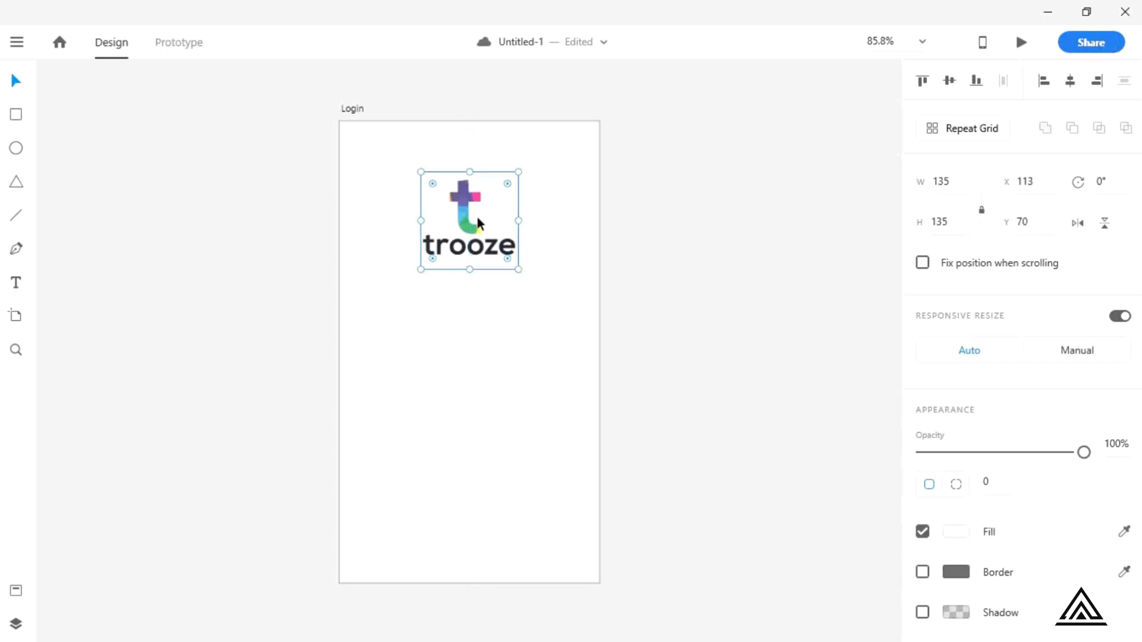
Step: Shrink the logo to about 109 × 109 px and centre it horizontally on the artboard
left_click_drag(517, 267, 498, 258)
left_click(1070, 81)
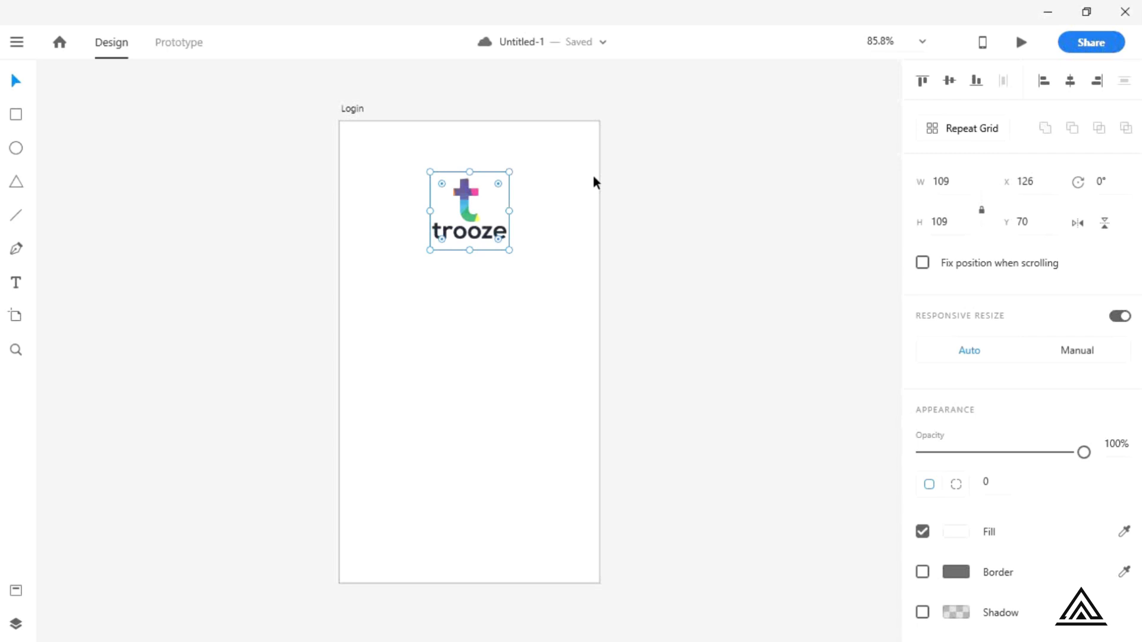
Step: Draw a rectangle about 263 × 41 px below the logo and centre it horizontally on the artboard
left_click(22, 118)
left_click_drag(374, 277, 564, 306)
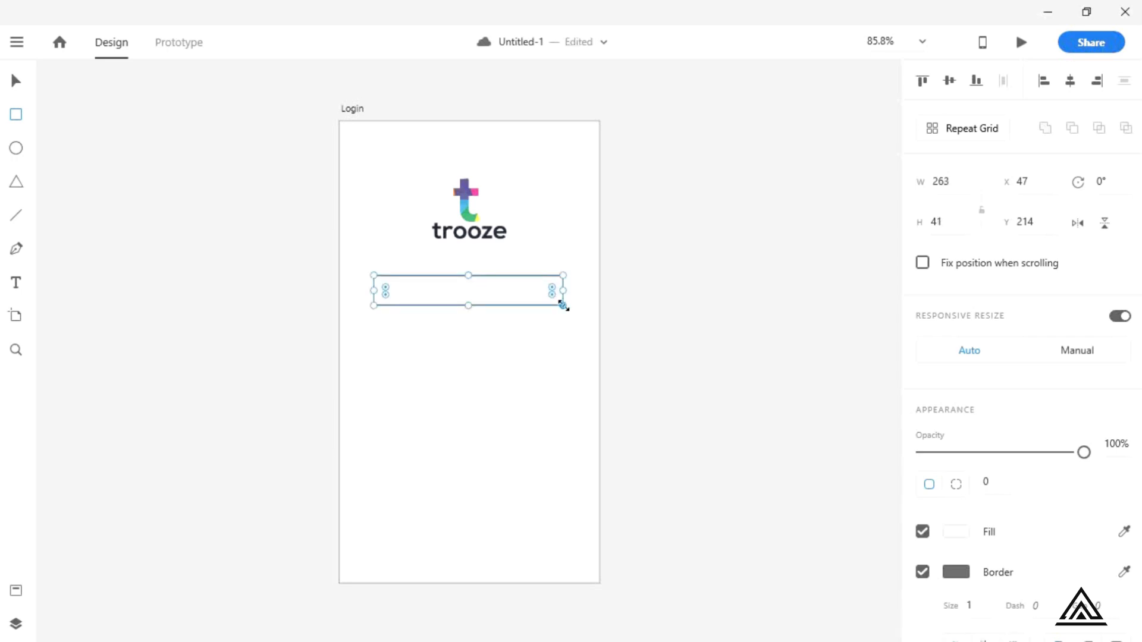
key("v")
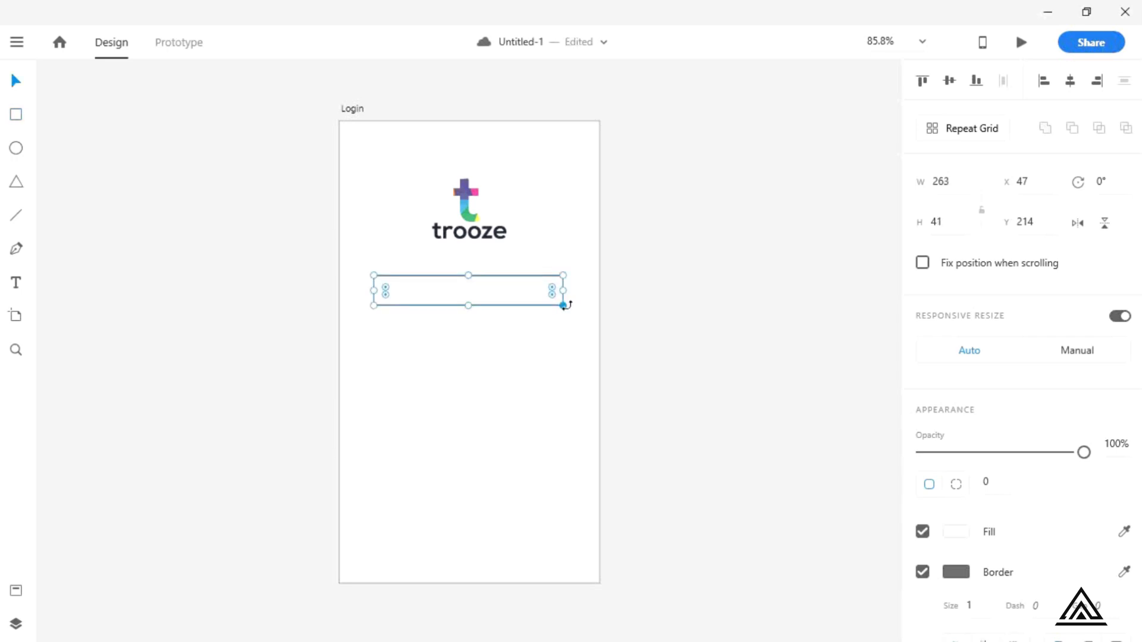
left_click(1070, 81)
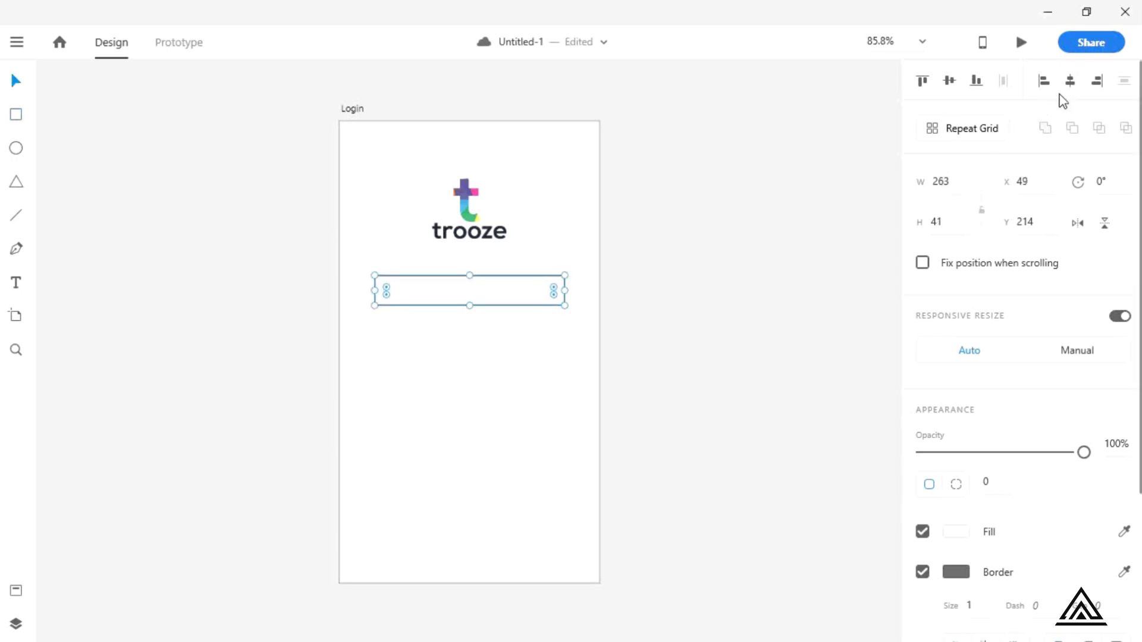
Step: Set the rectangle's width to 250 and its height to 40
double_click(946, 184)
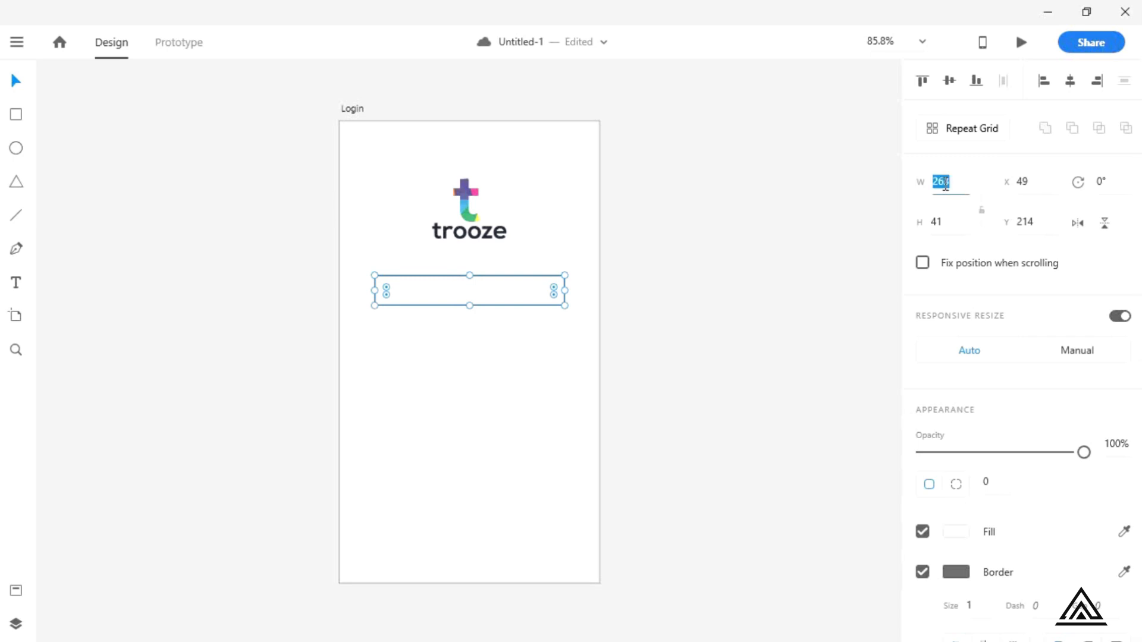
type("25")
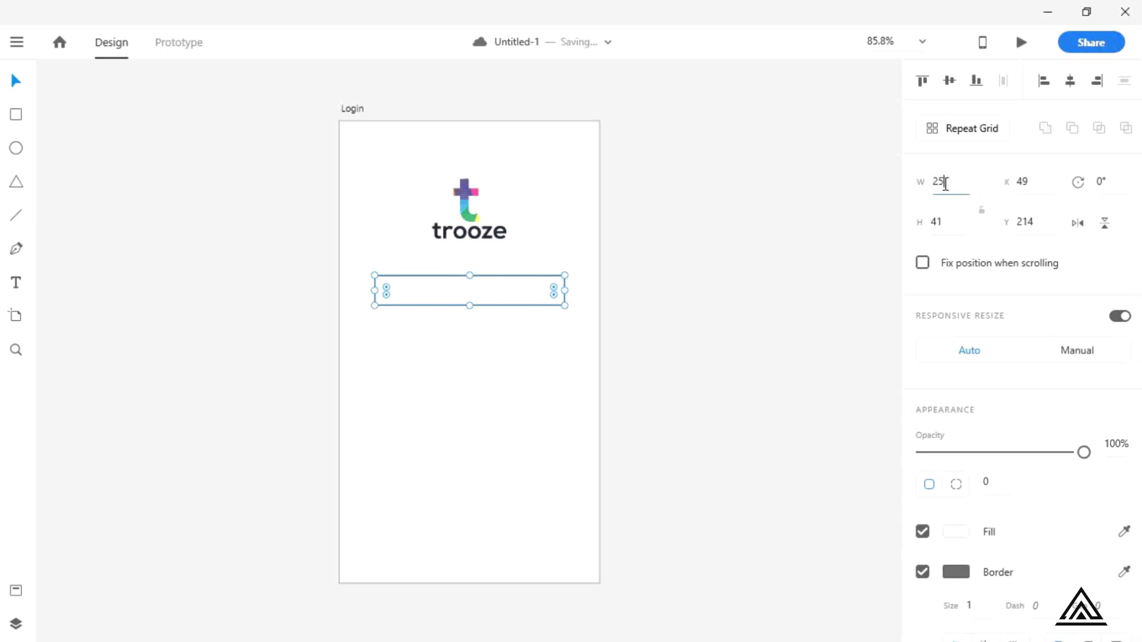
type("0")
key("Tab")
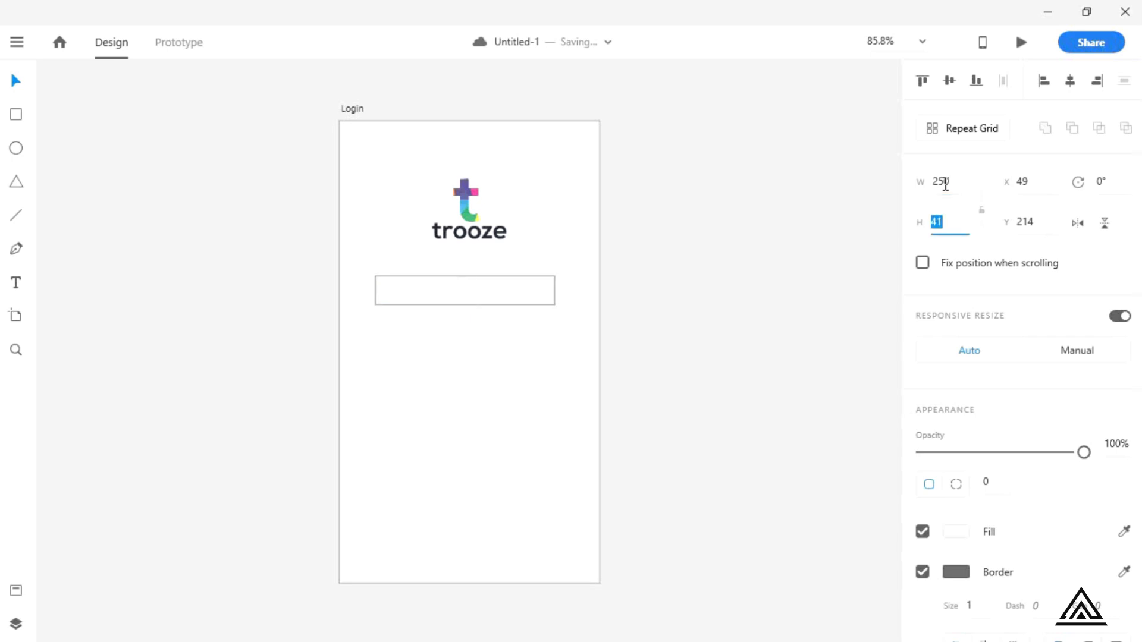
type("40")
key("Escape")
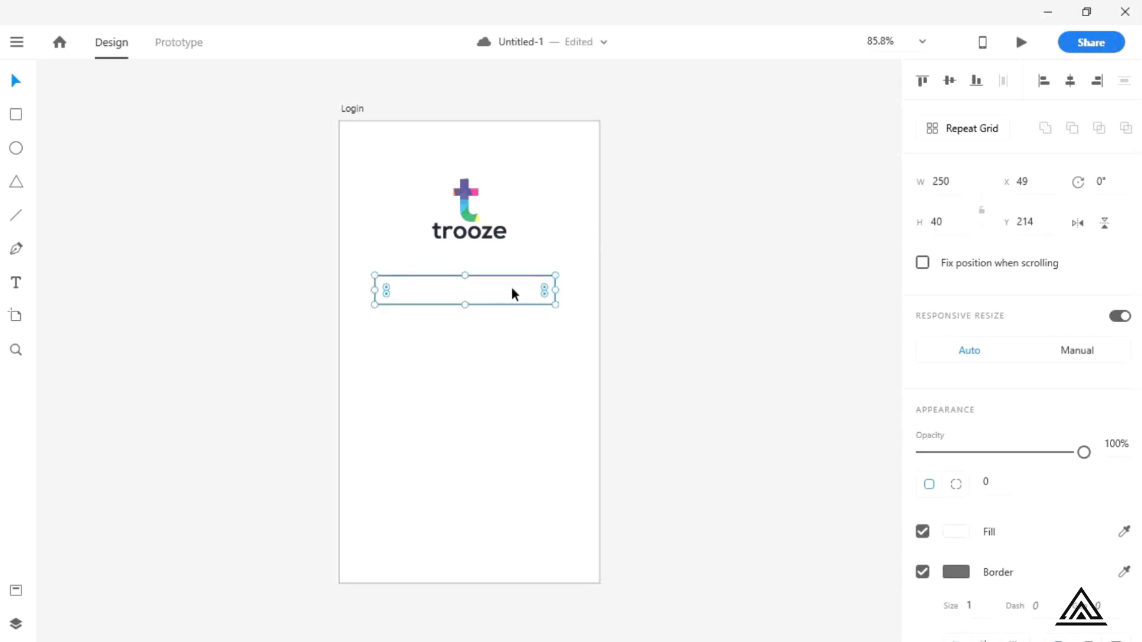
Step: Move the rectangle down below the logo to X 55, Y 239 so it is centred horizontally
left_click_drag(511, 288, 516, 305)
key("Down")
key("Down")
key("Down")
key("Down")
key("Down")
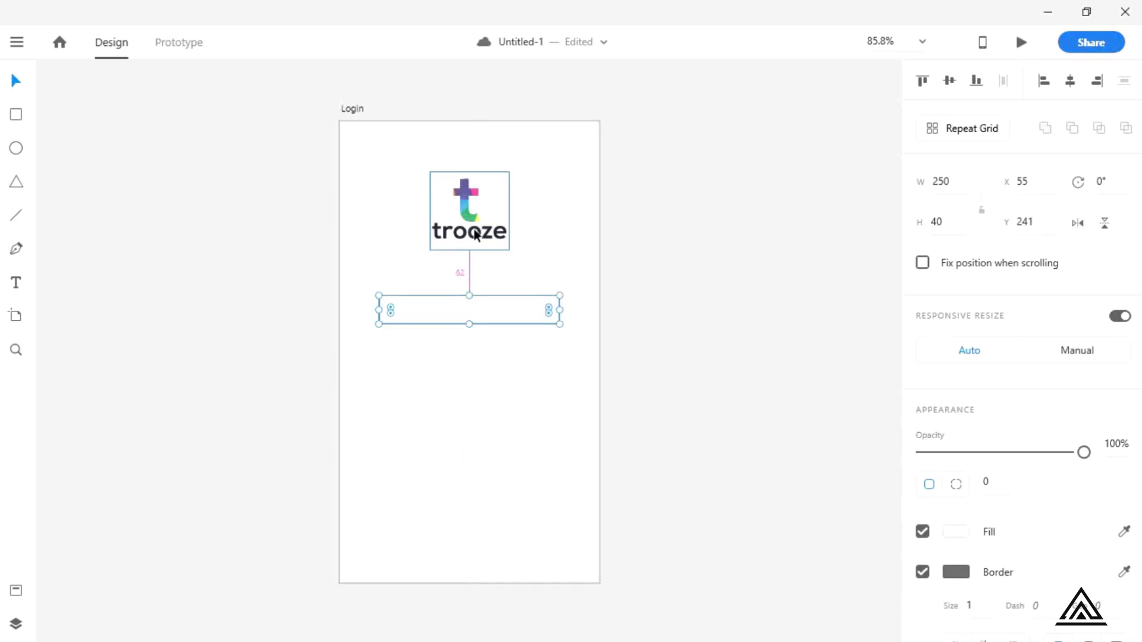
key("Up")
key("Up")
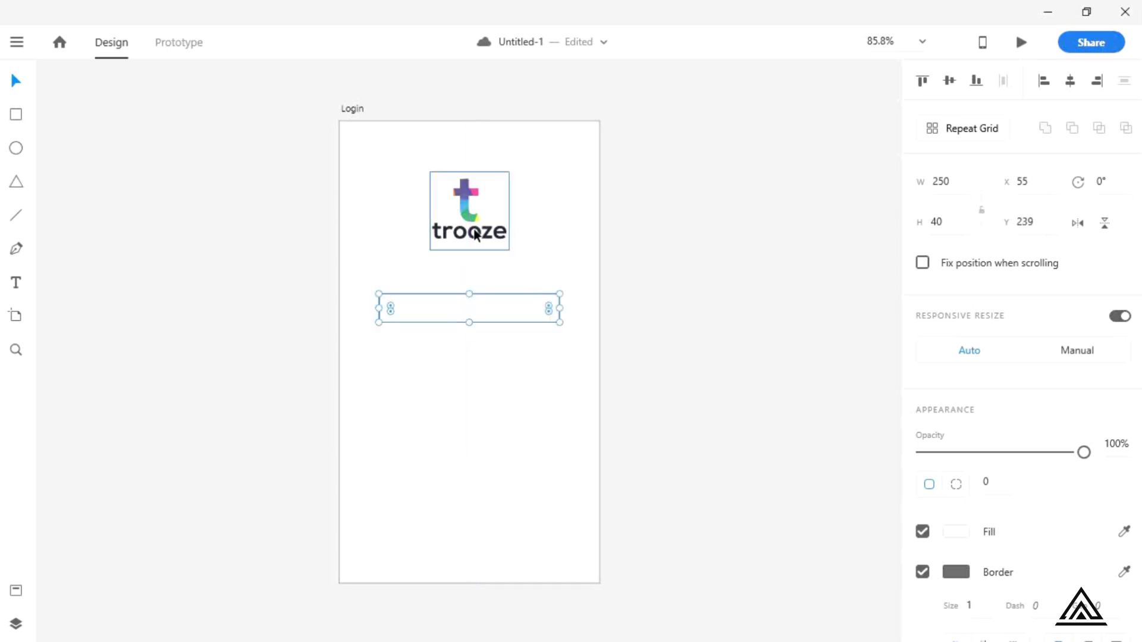
left_click(518, 484)
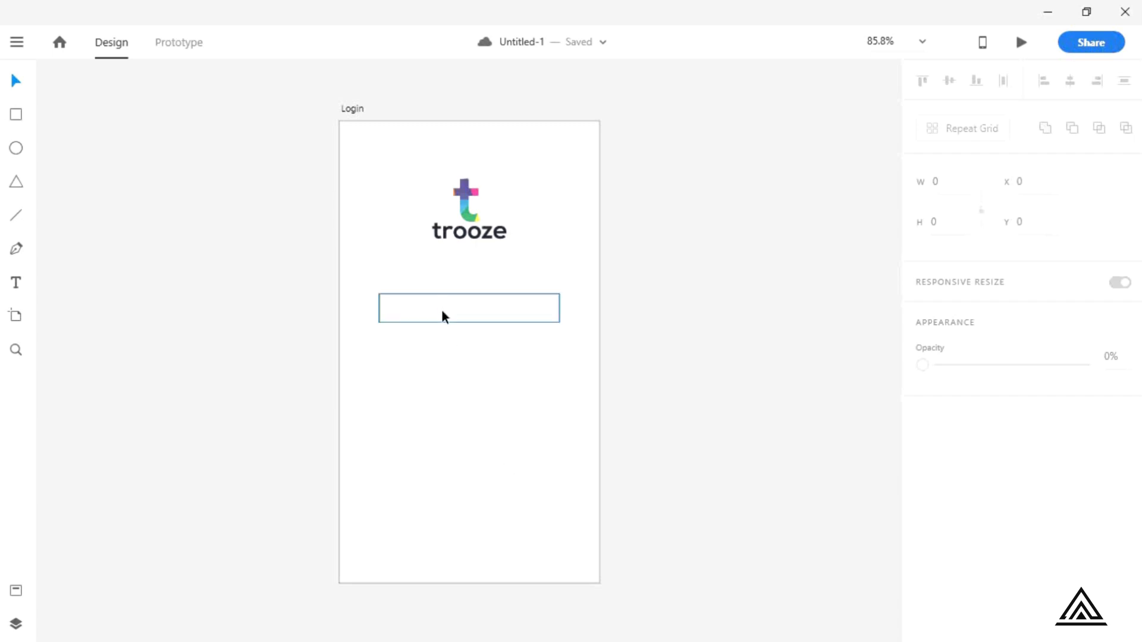
Step: Add the text "Username" and place it at the left end inside the rectangle, at about X 65, Y 246
key("t")
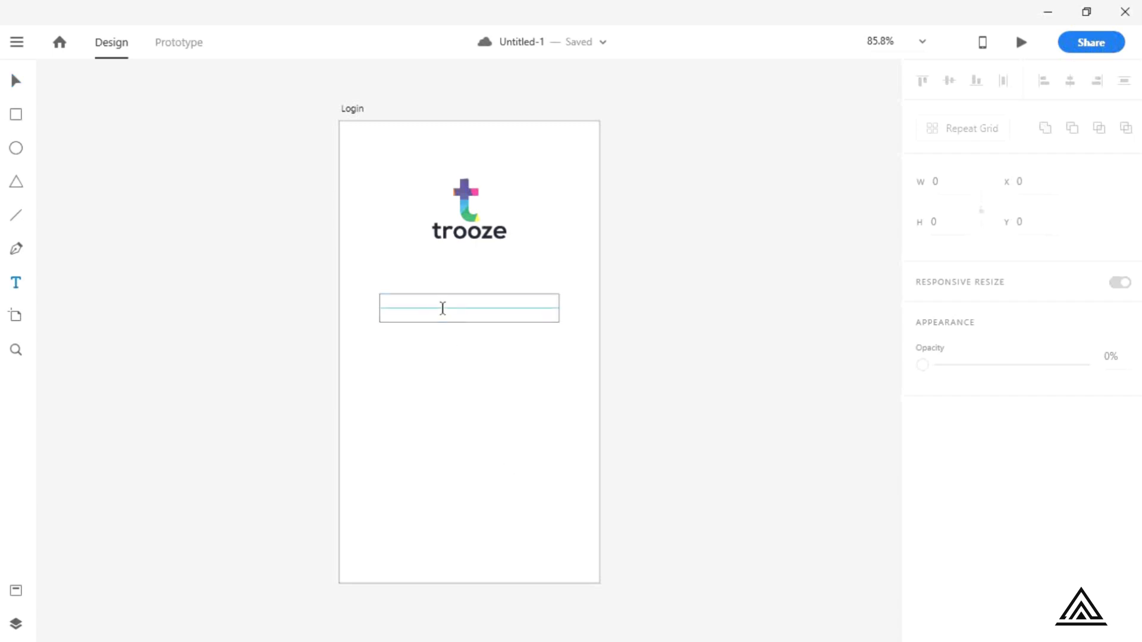
left_click(428, 309)
type("Username")
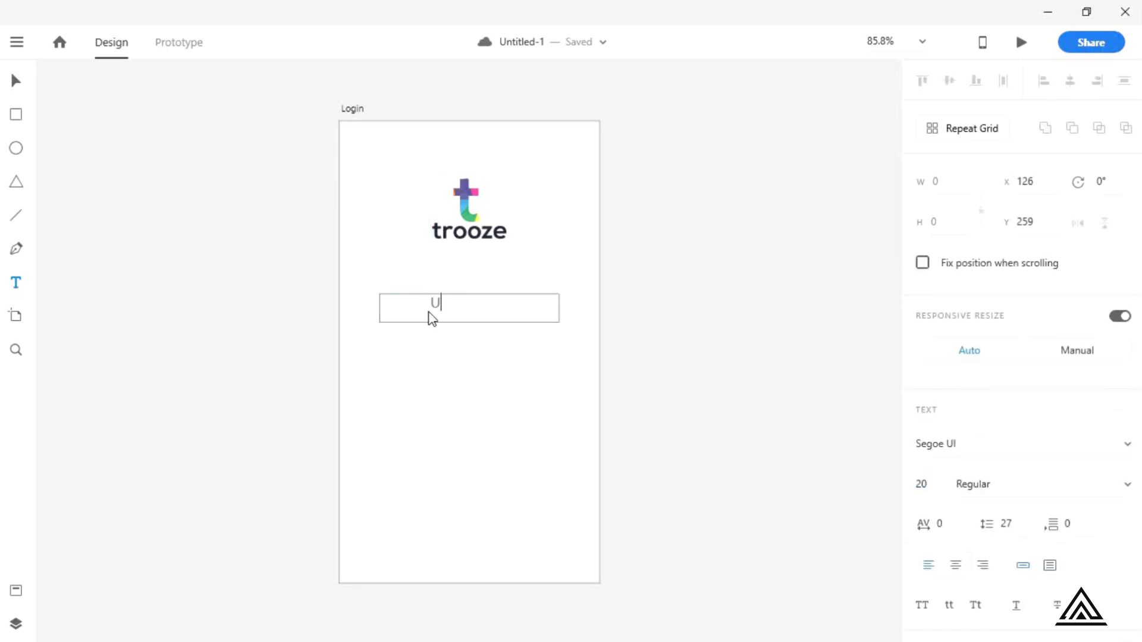
key("Escape")
key("ctrl+s")
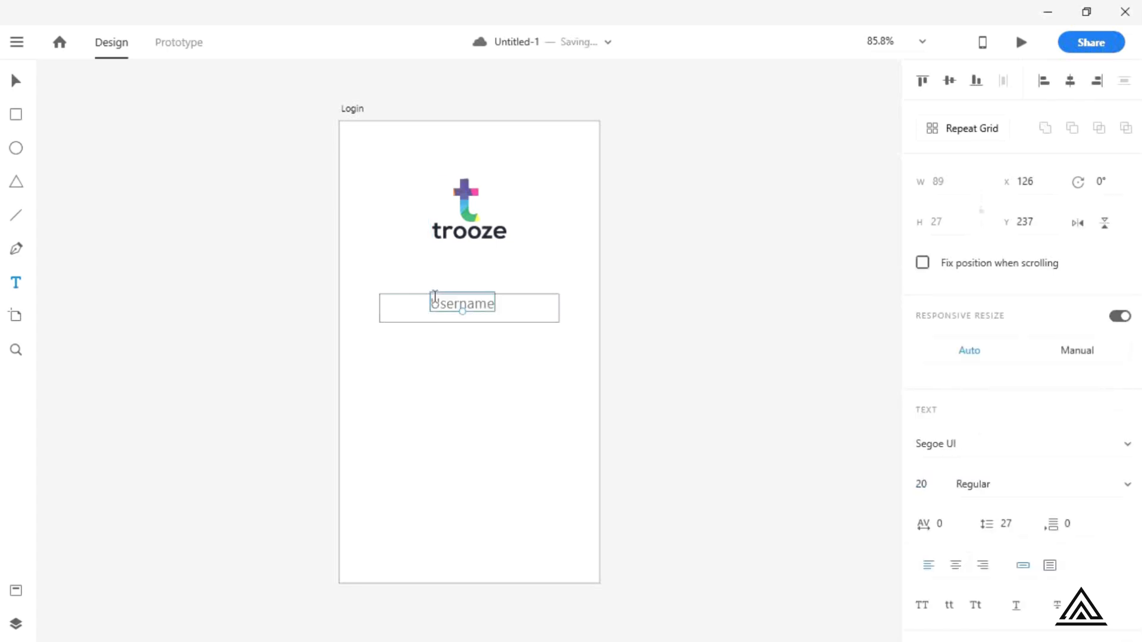
key("v")
left_click_drag(441, 308, 400, 312)
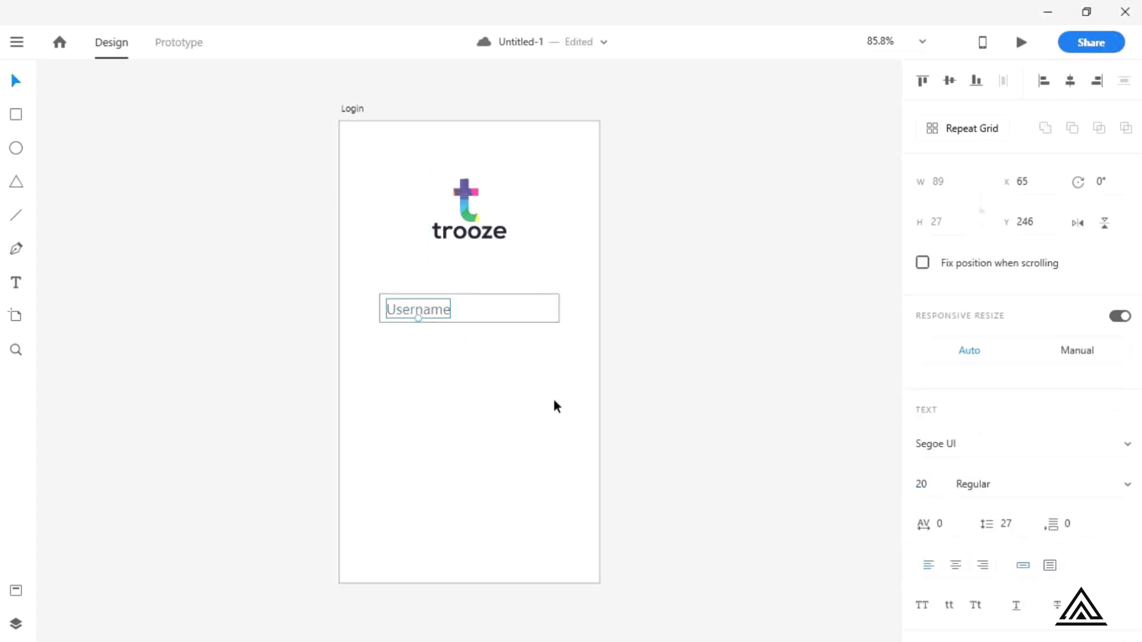
left_click(554, 400)
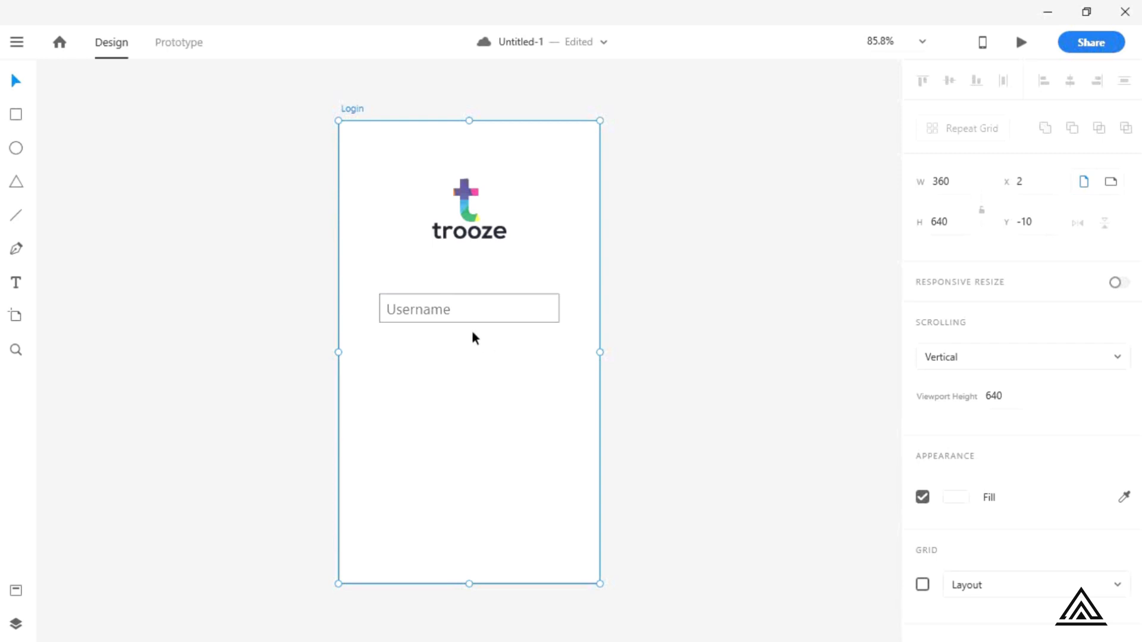
Step: Set the font size of the Username text to 12
left_click(441, 306)
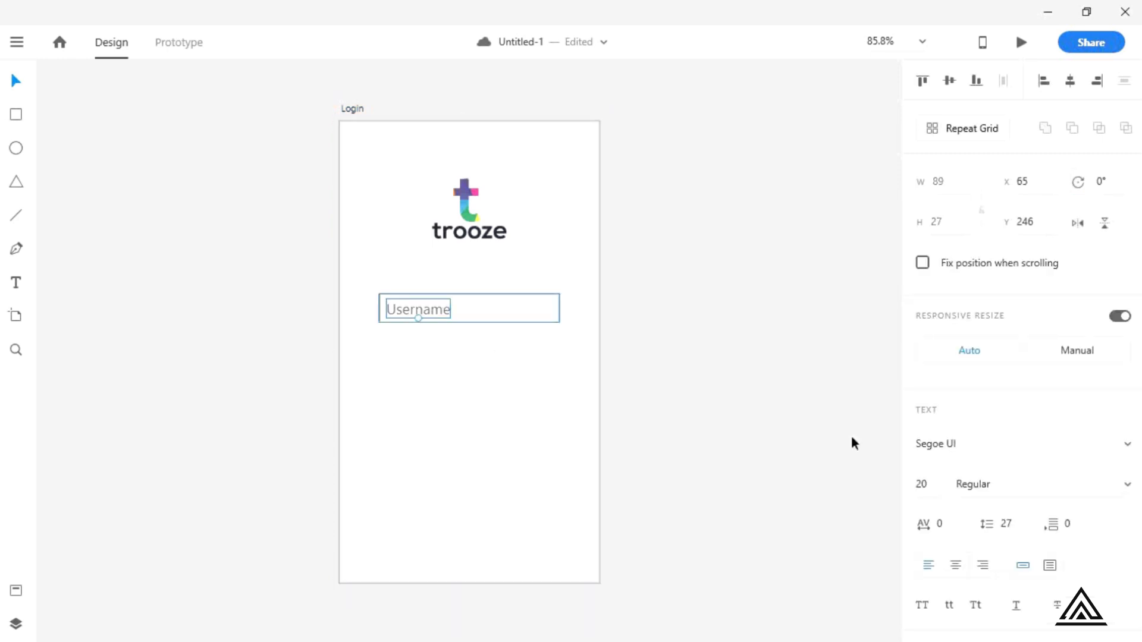
left_click(924, 486)
type("12")
key("Return")
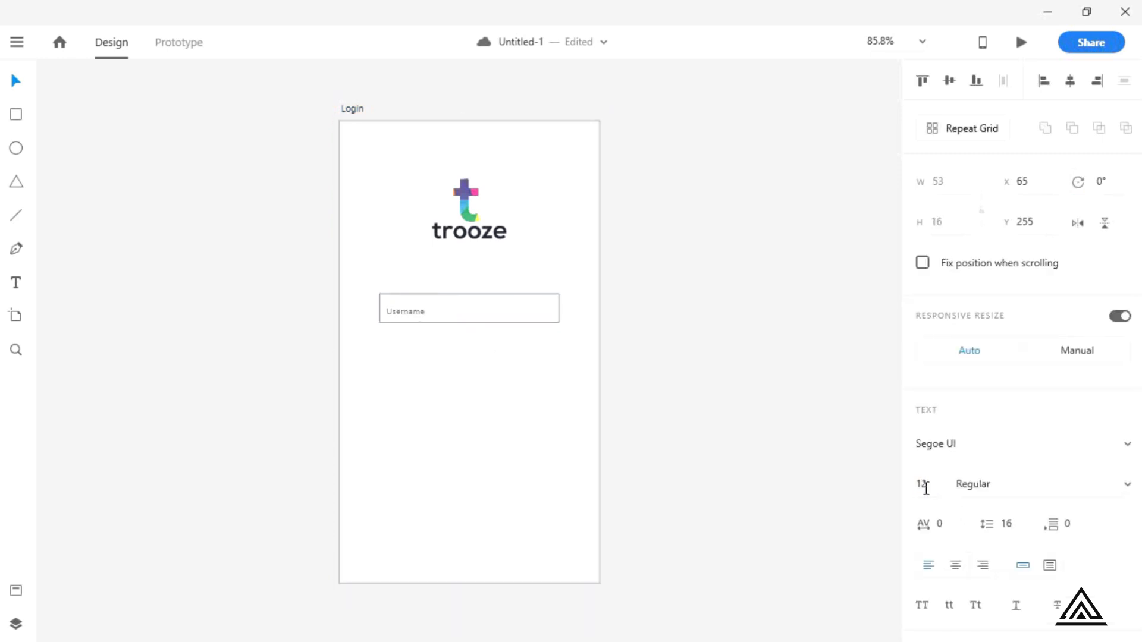
Step: Change the Username text's font to Raleway and nudge the text slightly upward to sit vertically centred in the rectangle
left_click(976, 449)
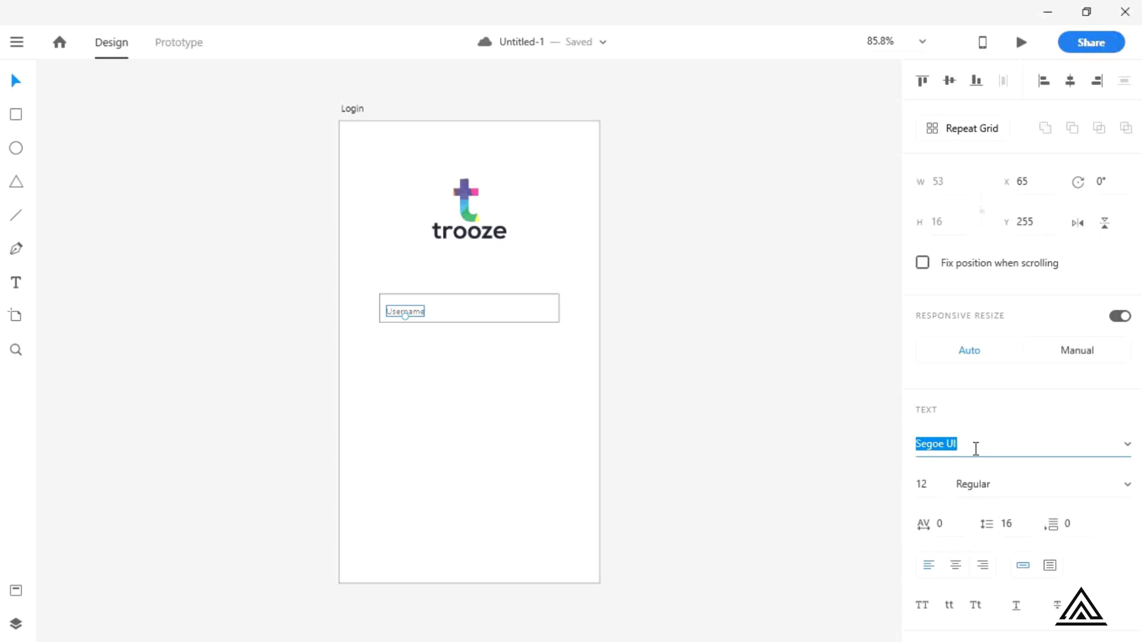
type("Raleway")
key("Return")
left_click_drag(419, 307, 419, 305)
left_click(428, 359)
scroll(369, 391, "up", 5)
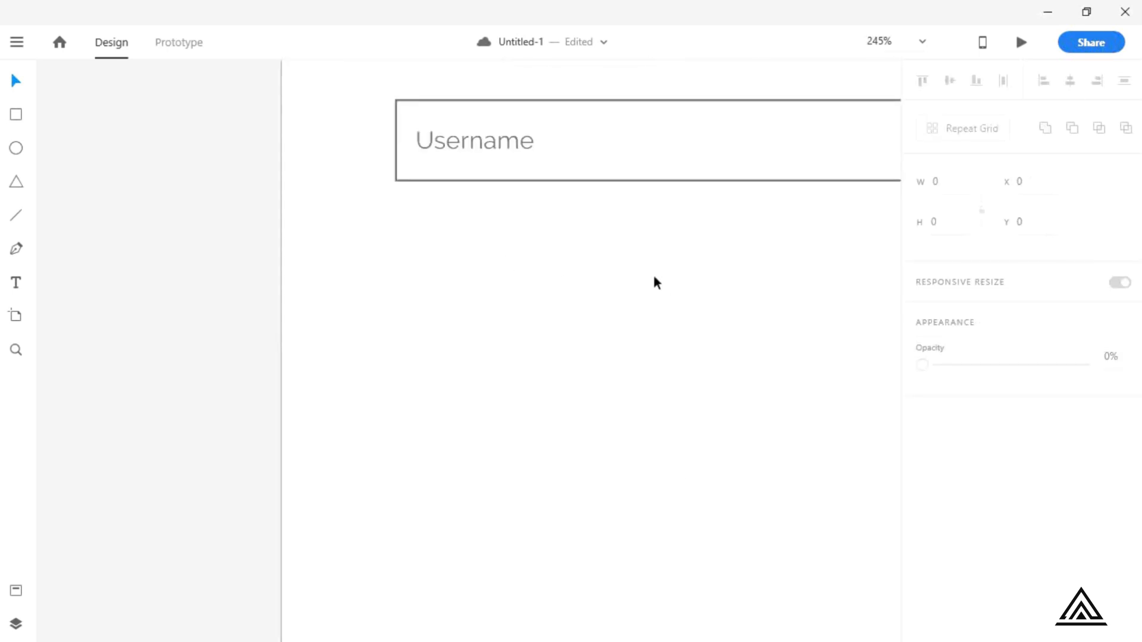
Step: Lighten the fill colour of the Username text to the grey #ABABAB
left_click(524, 141)
scroll(1020, 544, "down", 3)
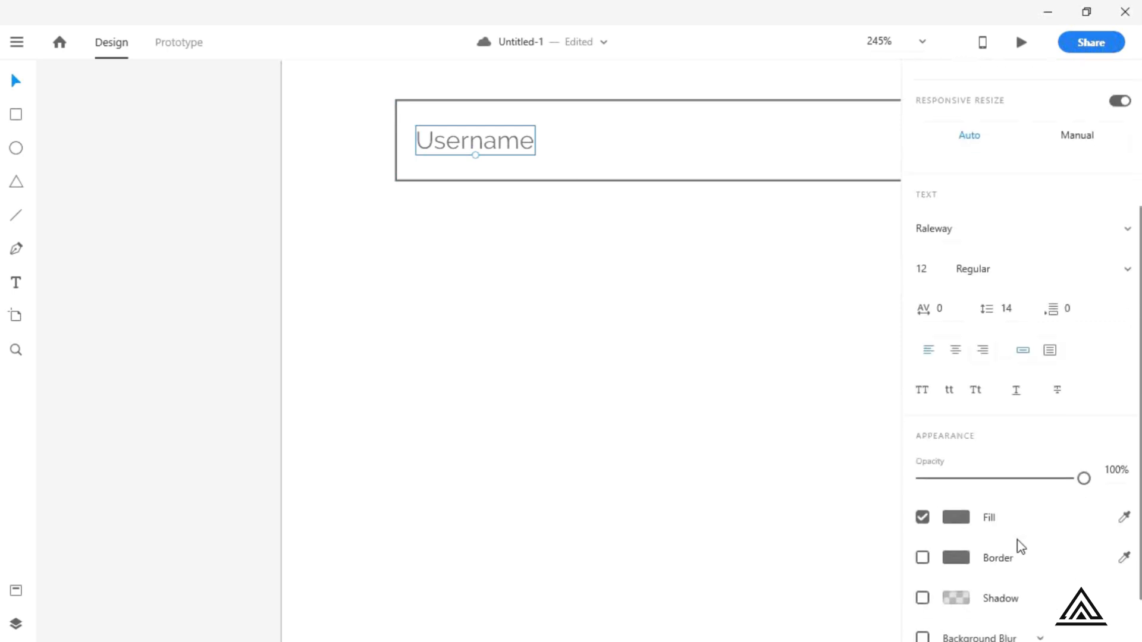
left_click(952, 522)
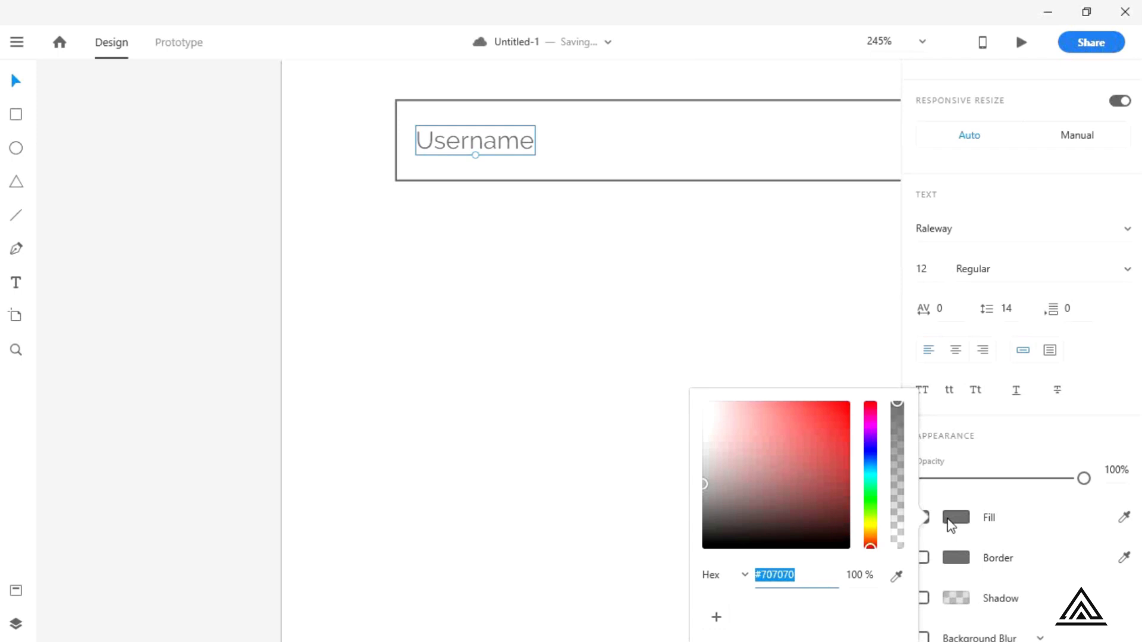
left_click_drag(703, 482, 699, 450)
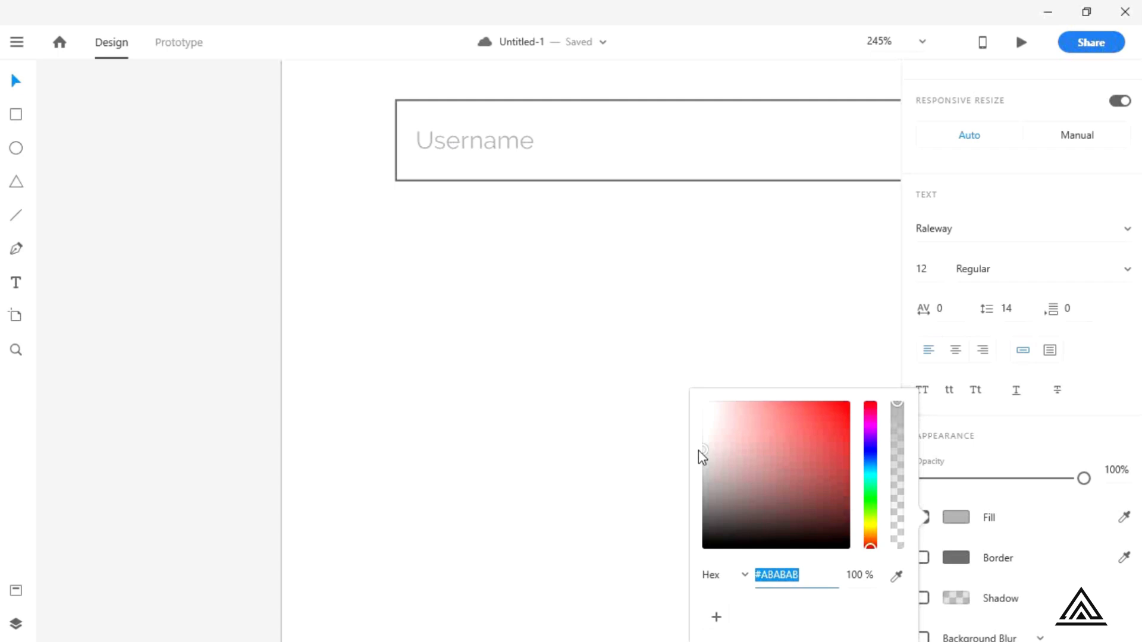
left_click(579, 420)
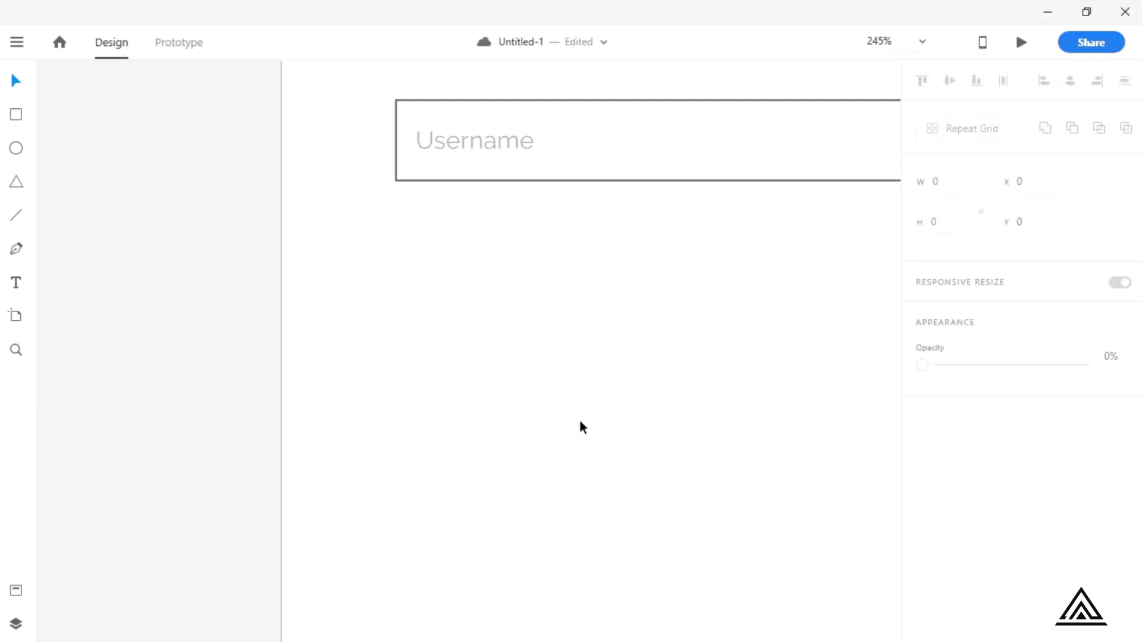
left_click(510, 147)
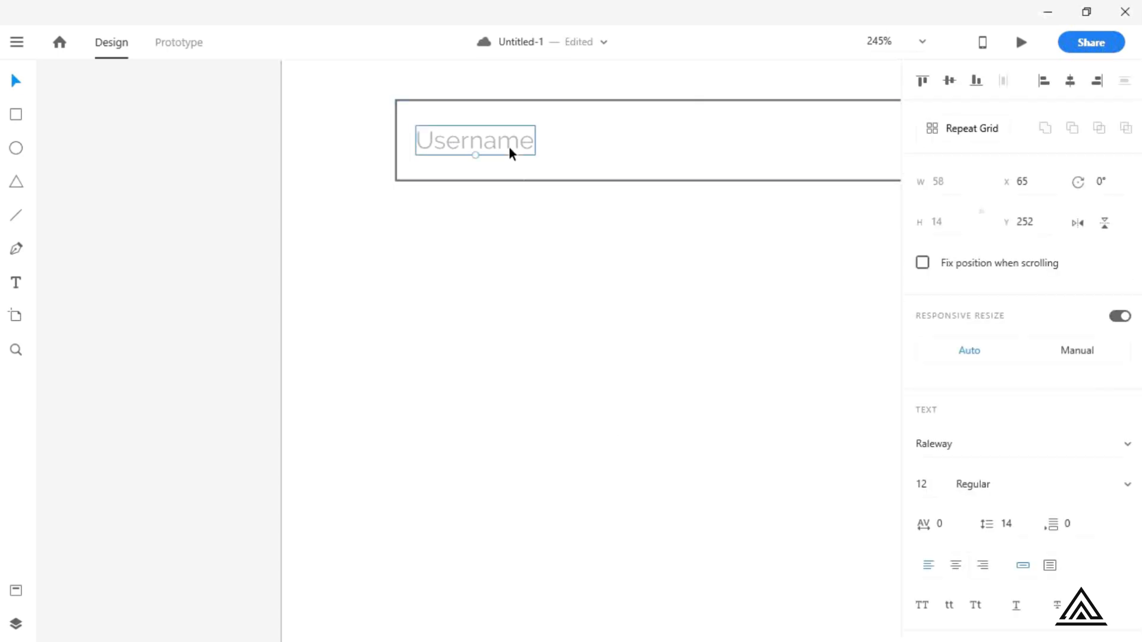
key("ctrl+0")
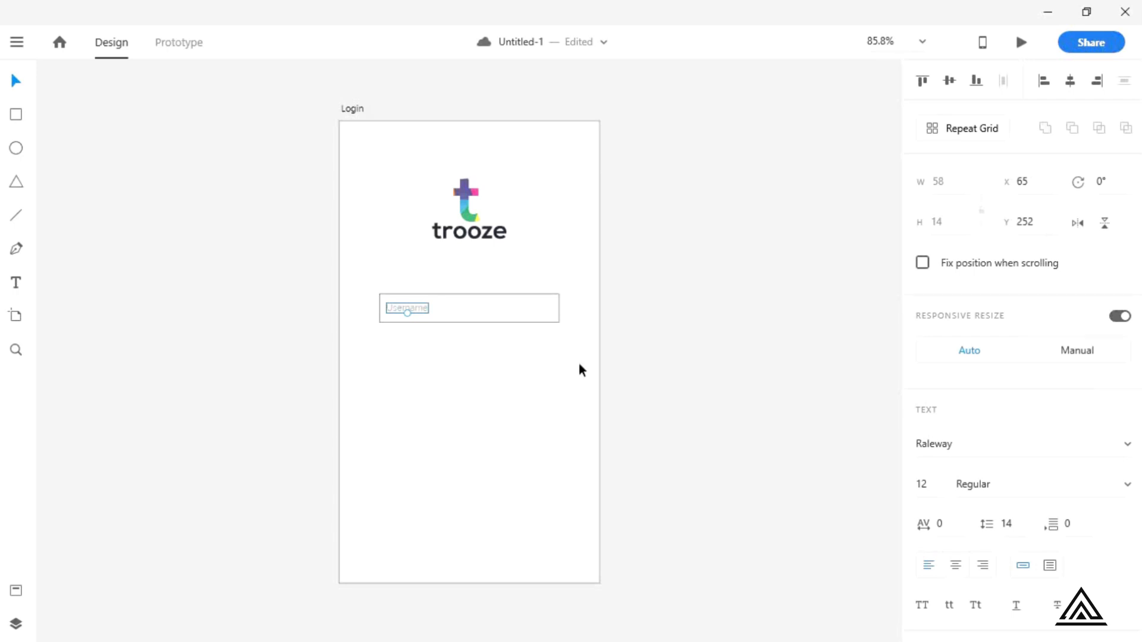
left_click(580, 365)
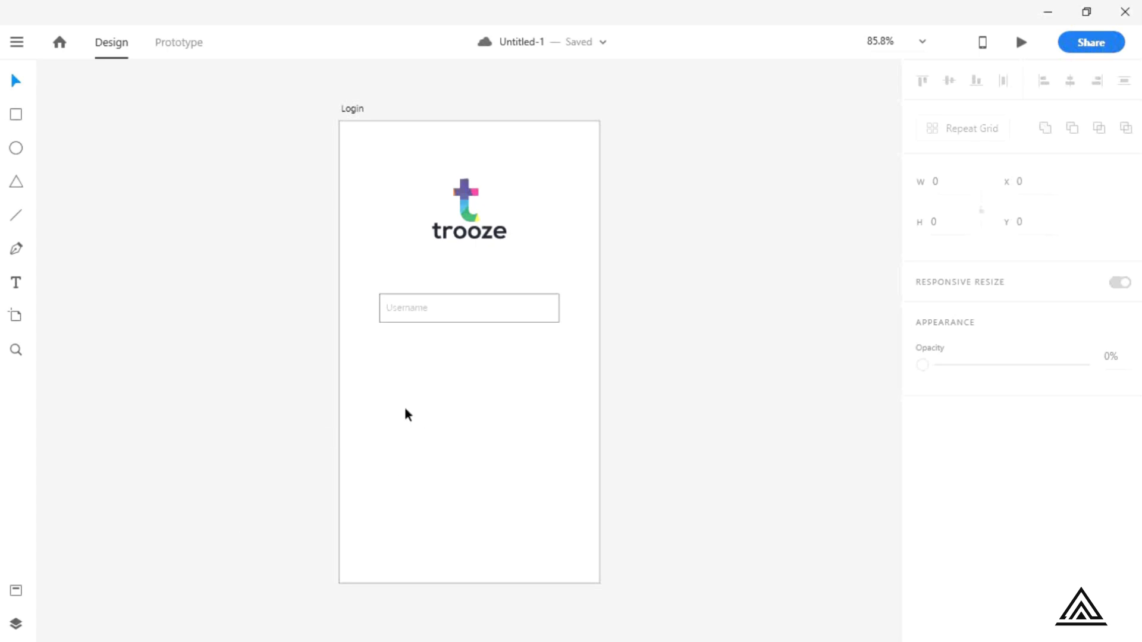
Step: Select the Username text together with its surrounding rectangle and show the document assets
left_click(16, 592)
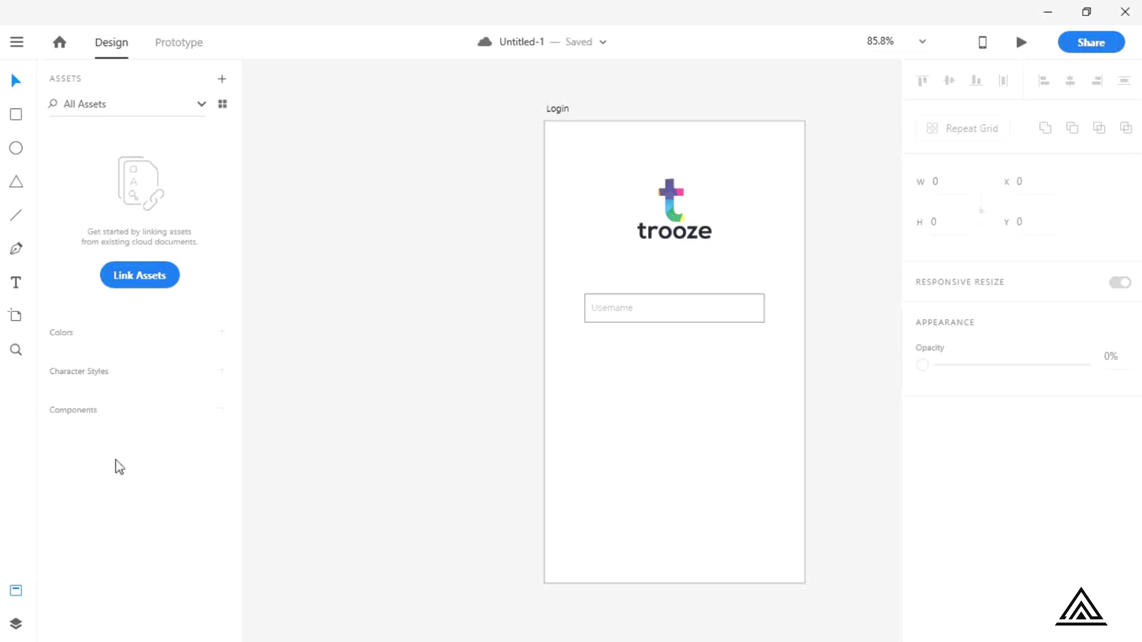
left_click(16, 591)
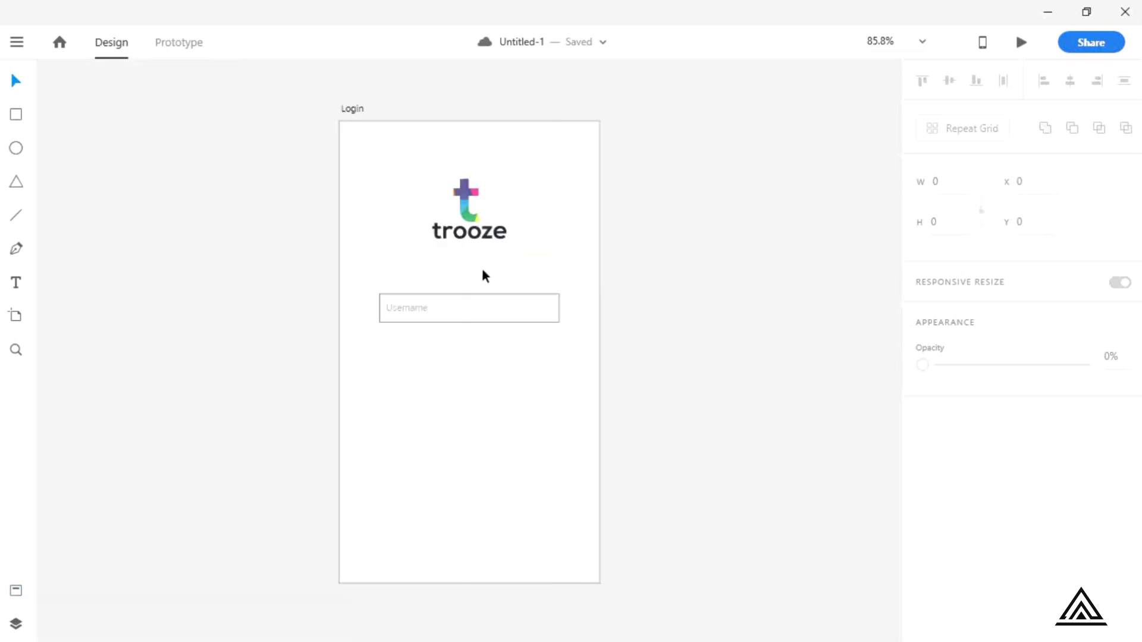
left_click_drag(415, 287, 502, 353)
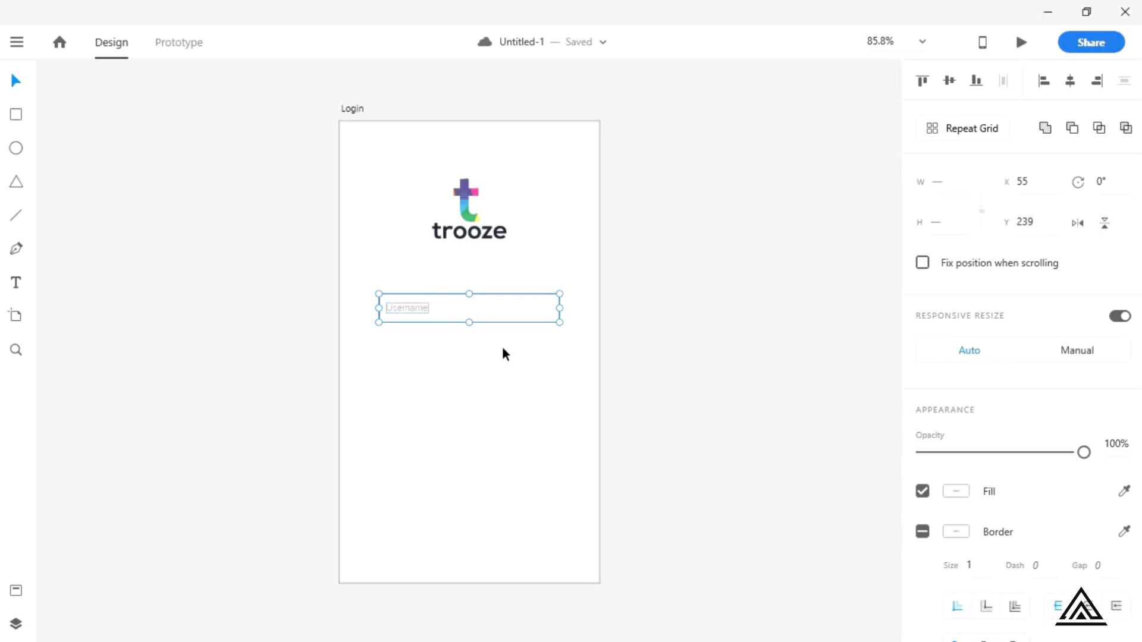
left_click(16, 592)
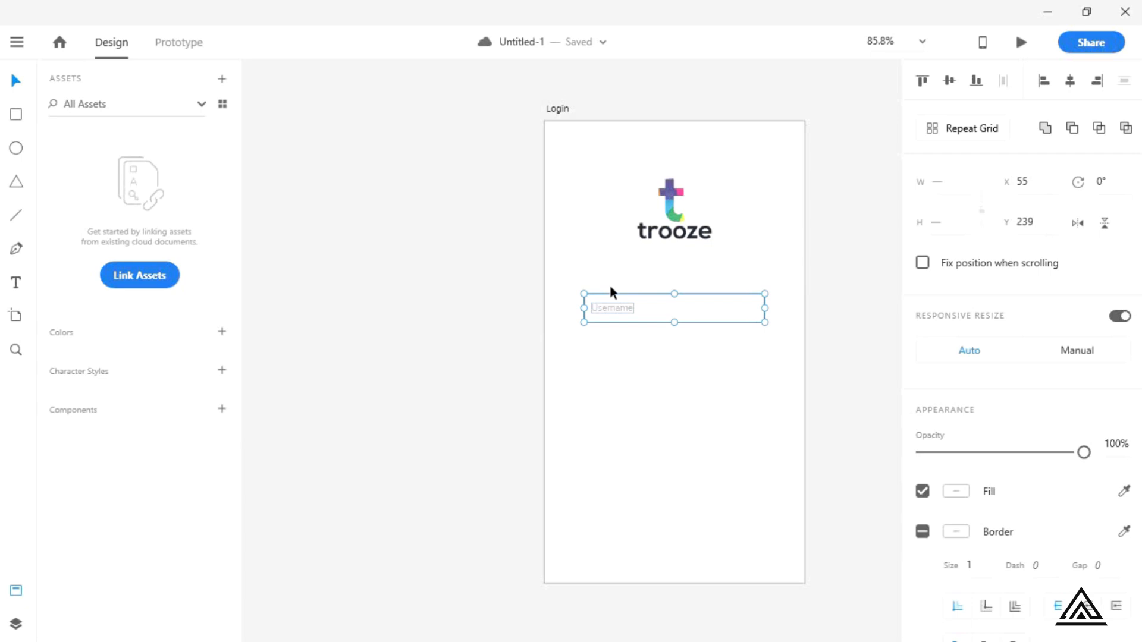
key("ctrl+g")
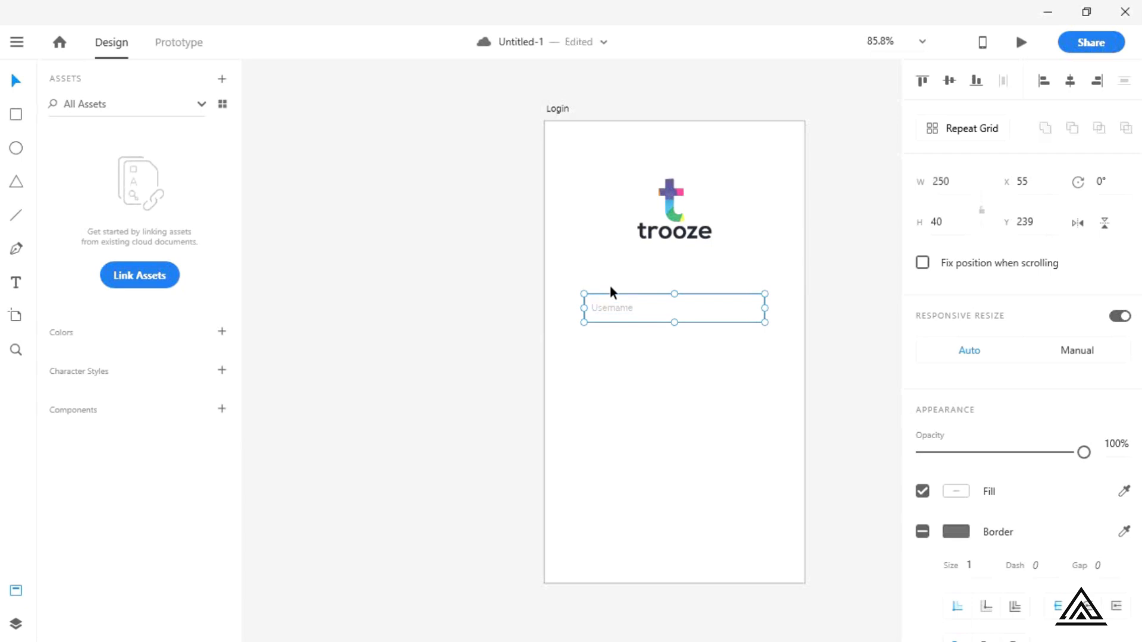
right_click(611, 303)
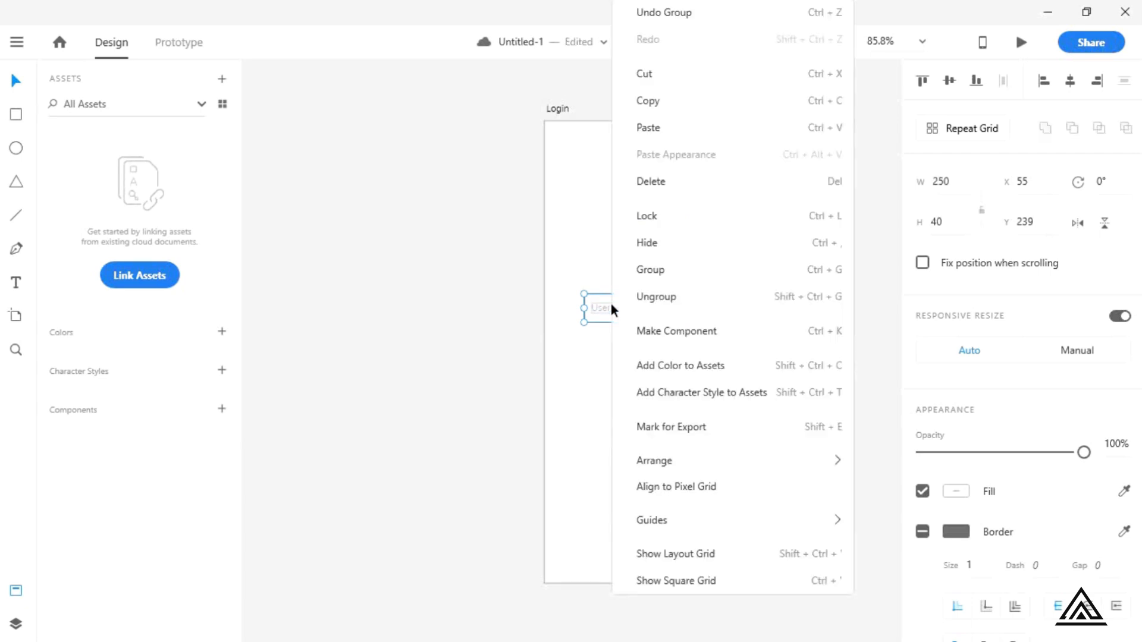
key("Escape")
key("ctrl+z")
Step: Group the Username text with its rectangle and turn the group into a component
right_click(612, 305)
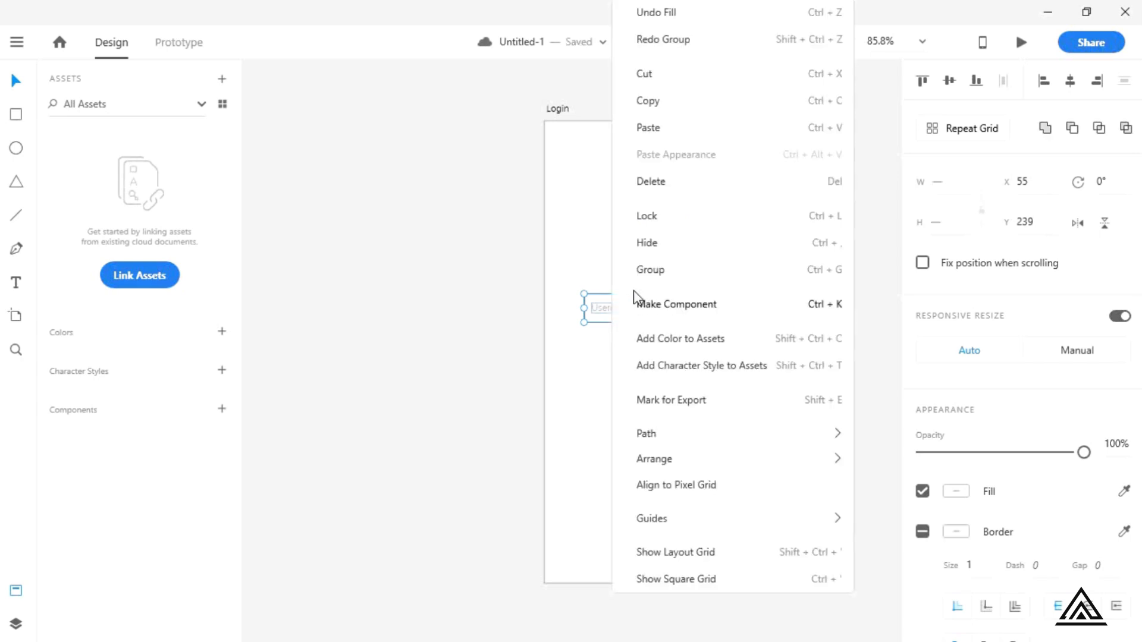
left_click(648, 276)
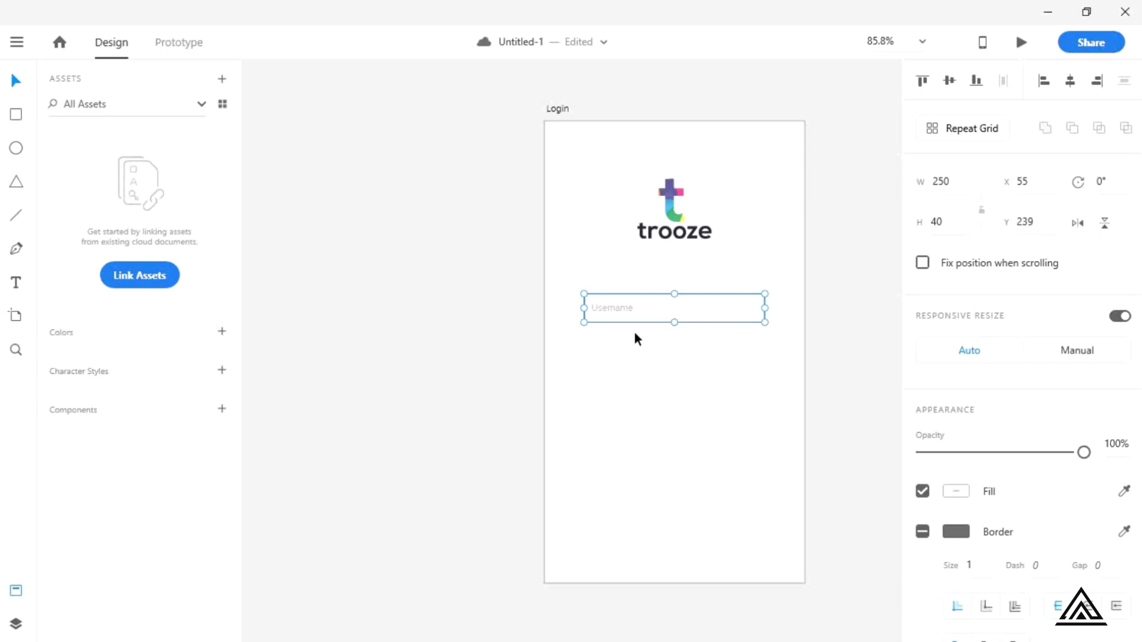
left_click(222, 410)
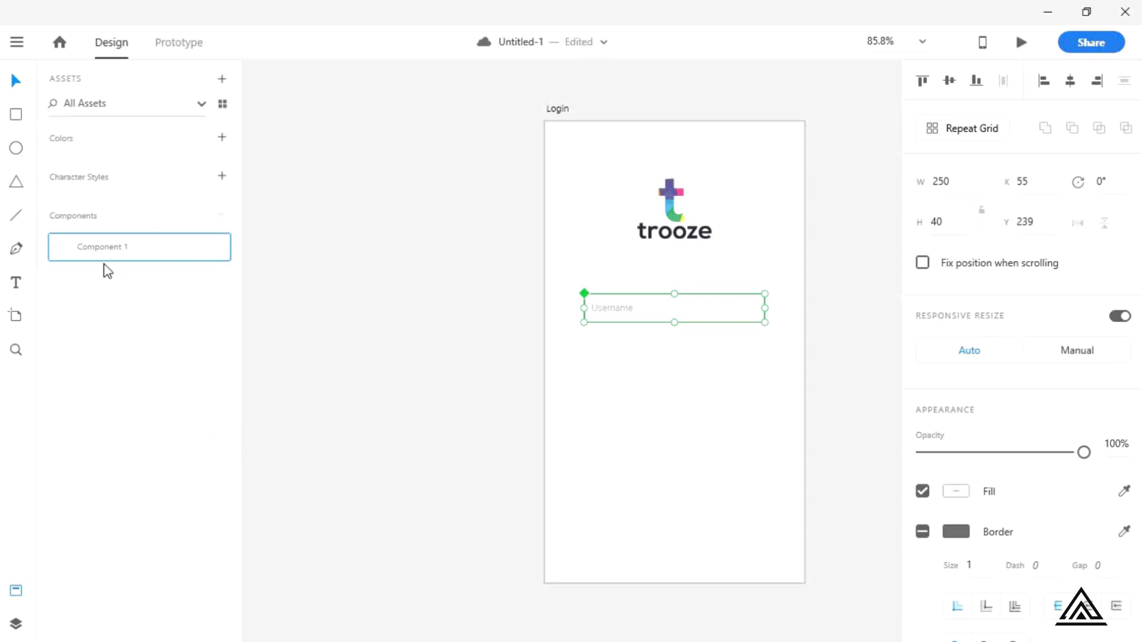
Step: Rename the new component in the assets as "For Field"
double_click(107, 259)
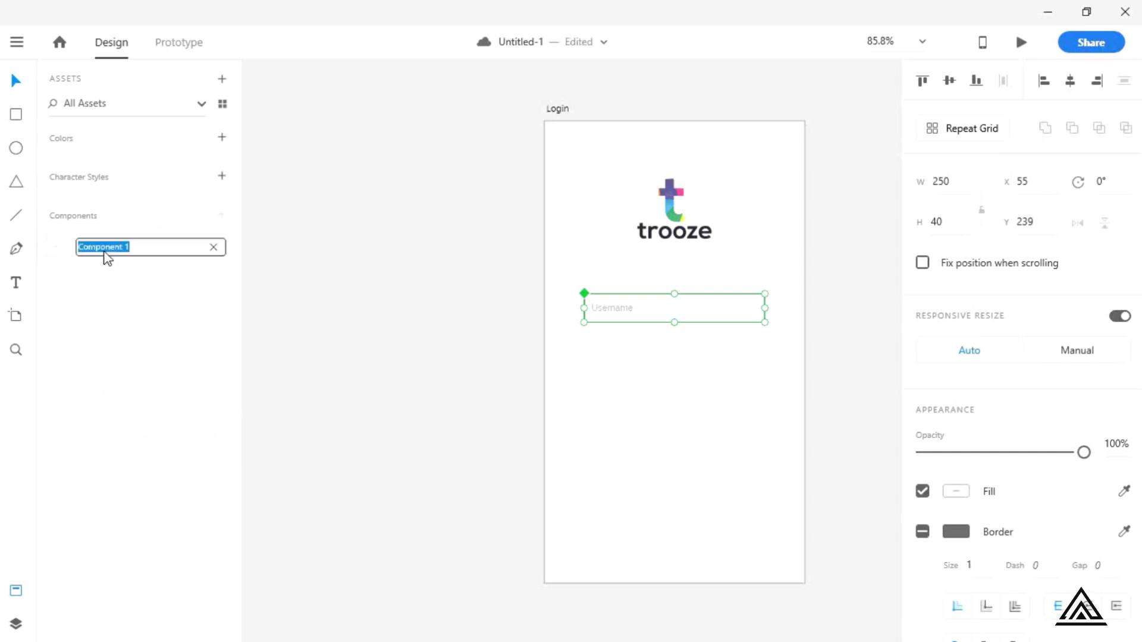
type("For Field")
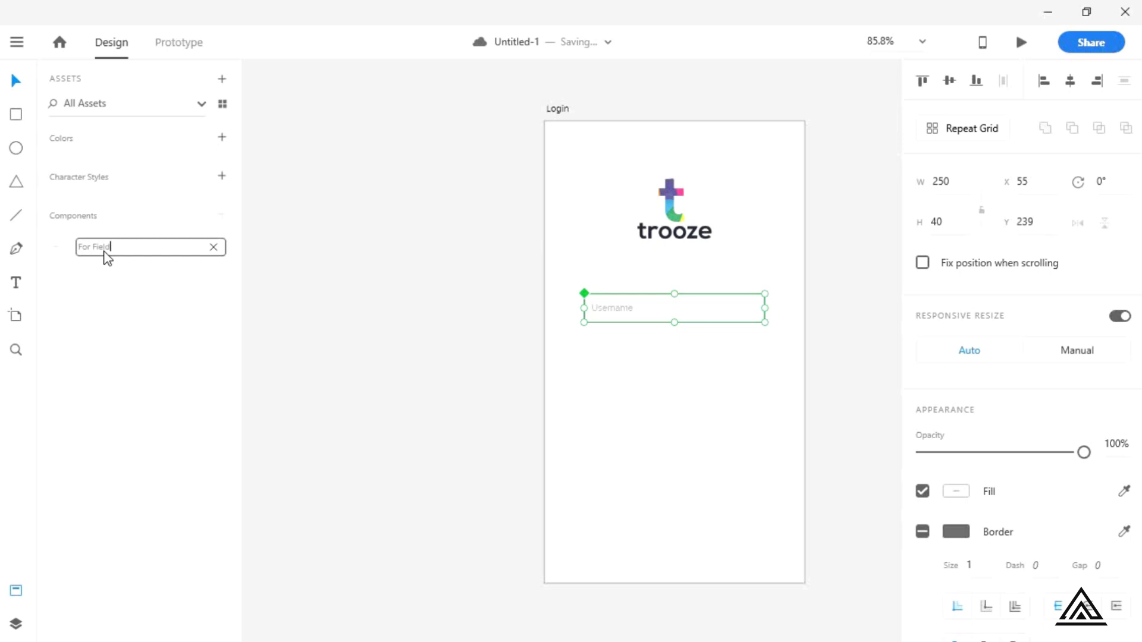
key("Return")
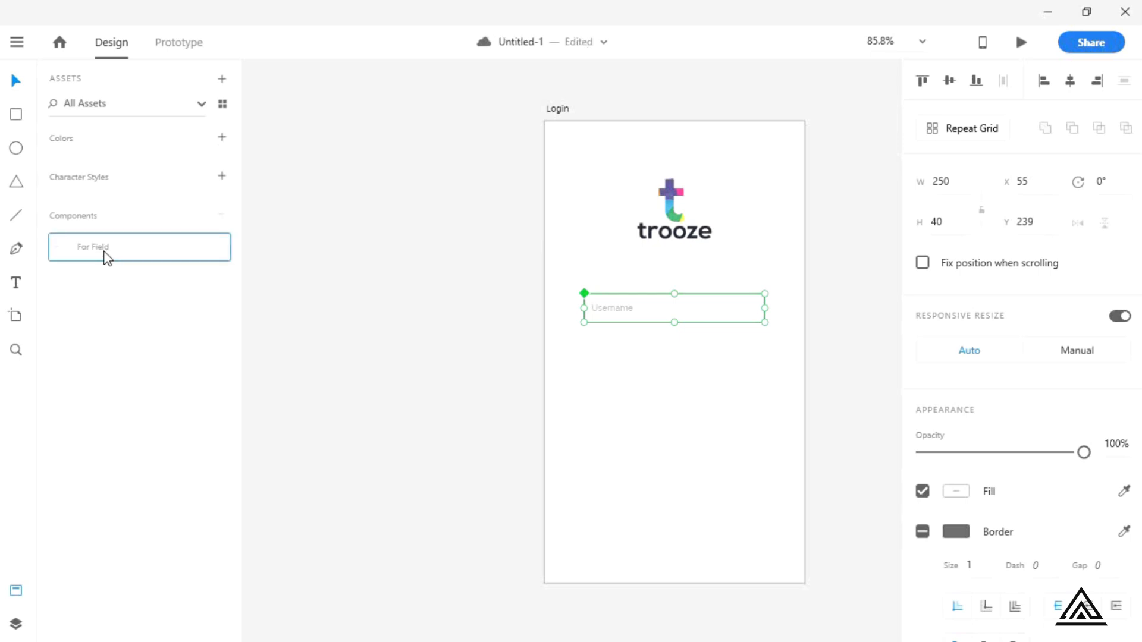
left_click(631, 397)
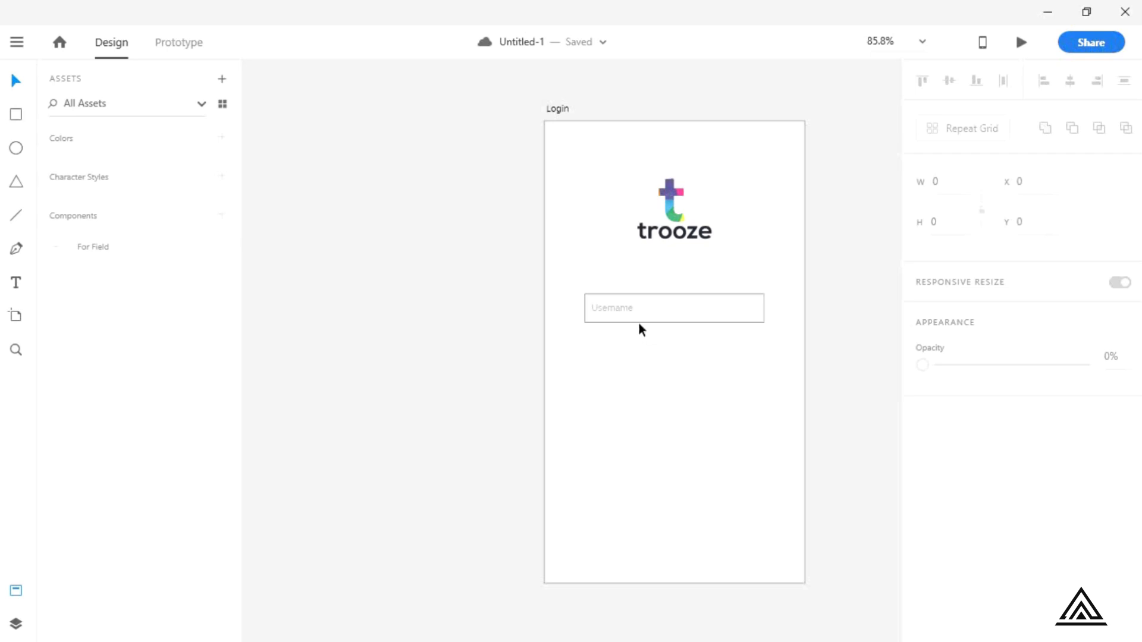
left_click_drag(620, 309, 624, 351)
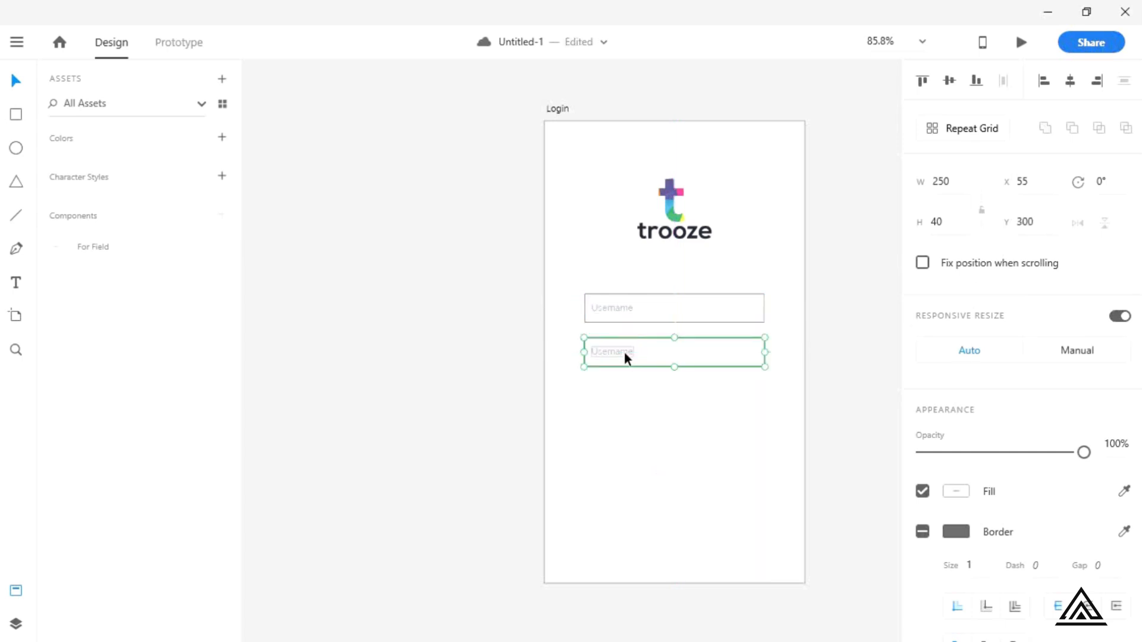
key("ctrl+z")
left_click_drag(138, 251, 641, 333)
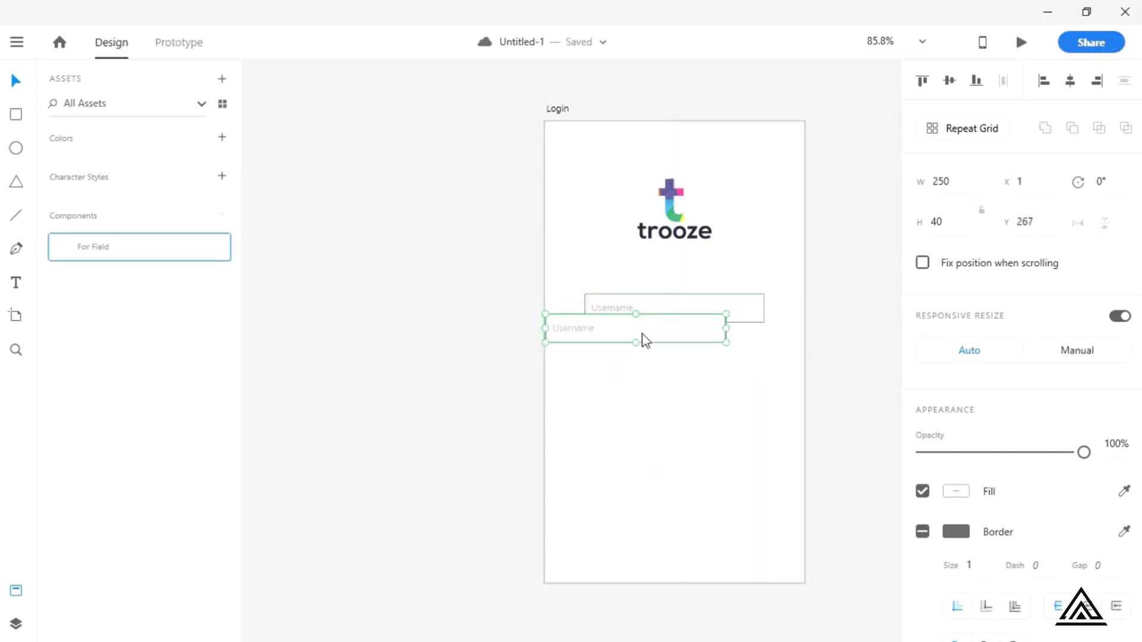
left_click(192, 257)
key("ctrl+z")
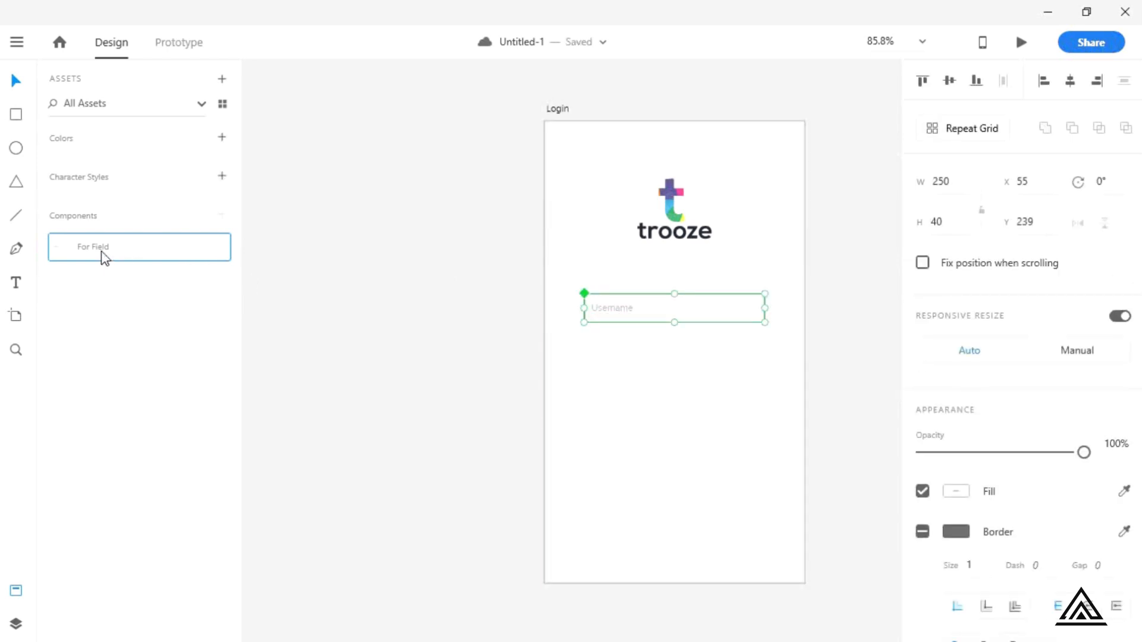
Step: Place an instance of the For Field component just below the Username field, aligned with it at X 55 with a small gap
left_click_drag(102, 255, 701, 394)
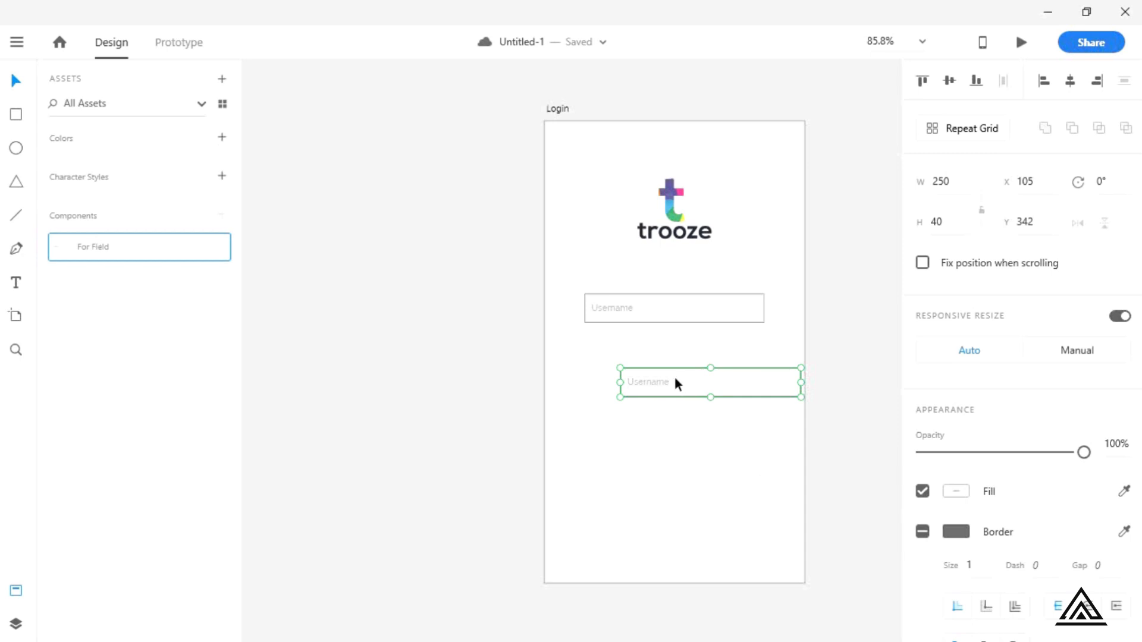
left_click_drag(676, 379, 640, 348)
key("shift+Up")
key("Down")
key("Down")
key("Down")
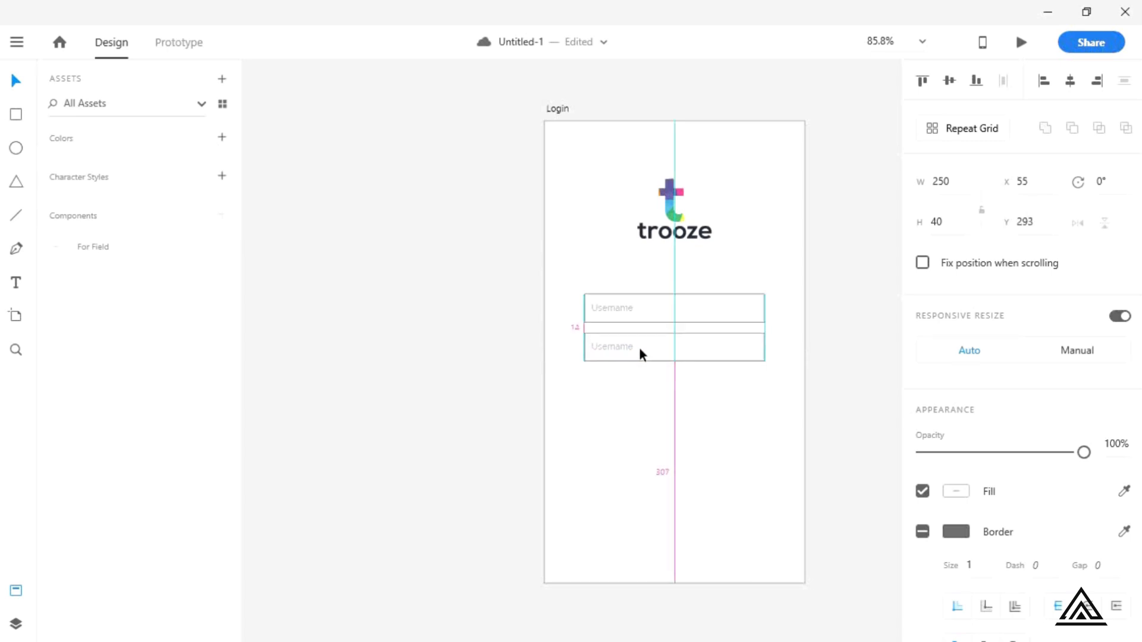
key("Down")
key("Up")
key("Up")
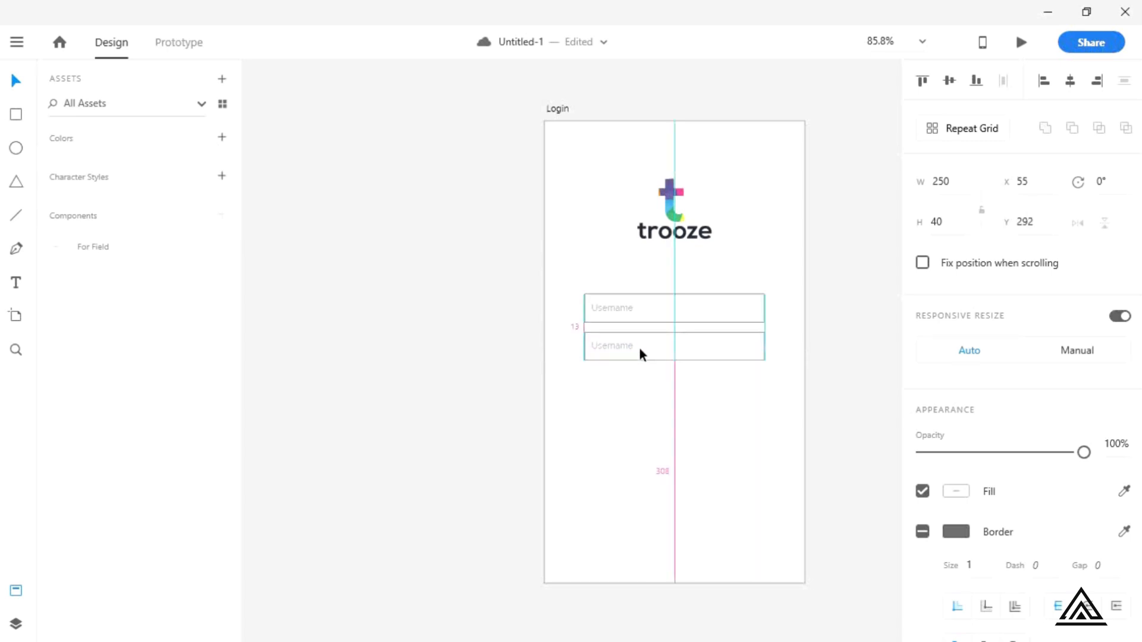
key("Up")
key("Up")
left_click(652, 377)
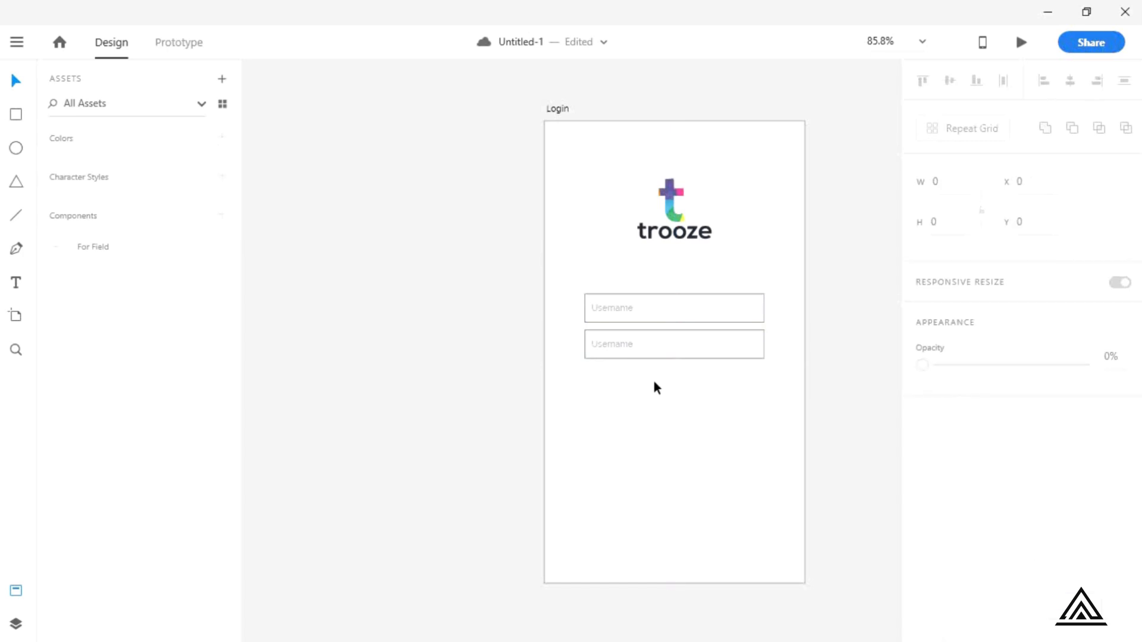
Step: Change the placeholder text of the second field to "Password" and hide the document assets
left_click(625, 349, "ctrl")
key("ctrl+z")
left_click(647, 410)
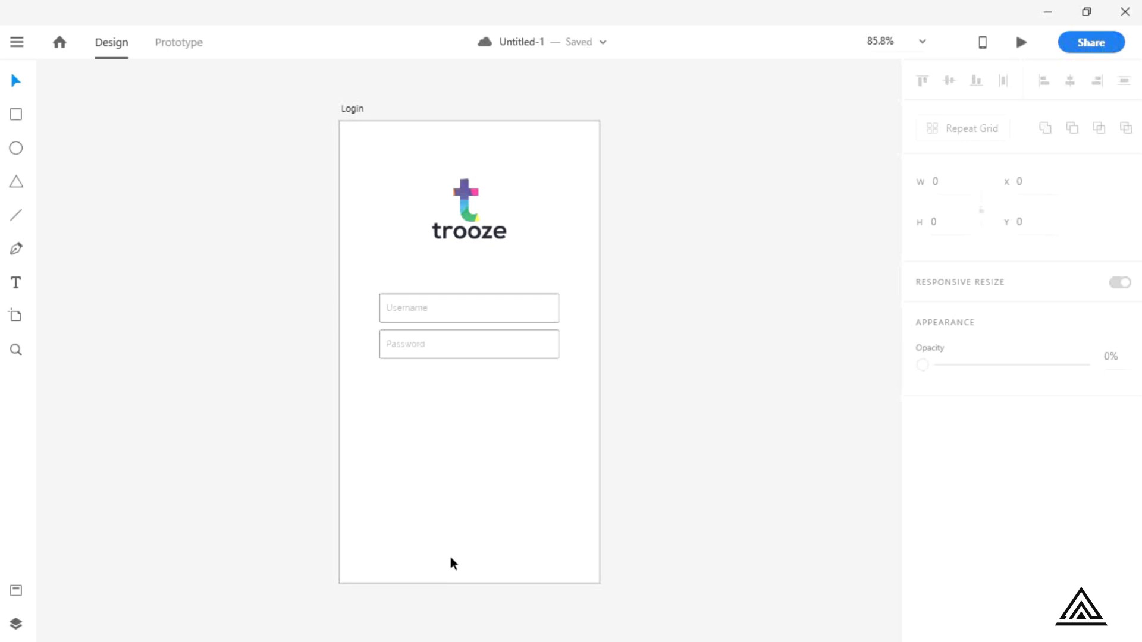
Step: Draw a rectangle 250 wide below the Password field at X 55, Y 359, and set its height to 36
key("r")
left_click_drag(379, 382, 560, 408)
left_click(950, 229)
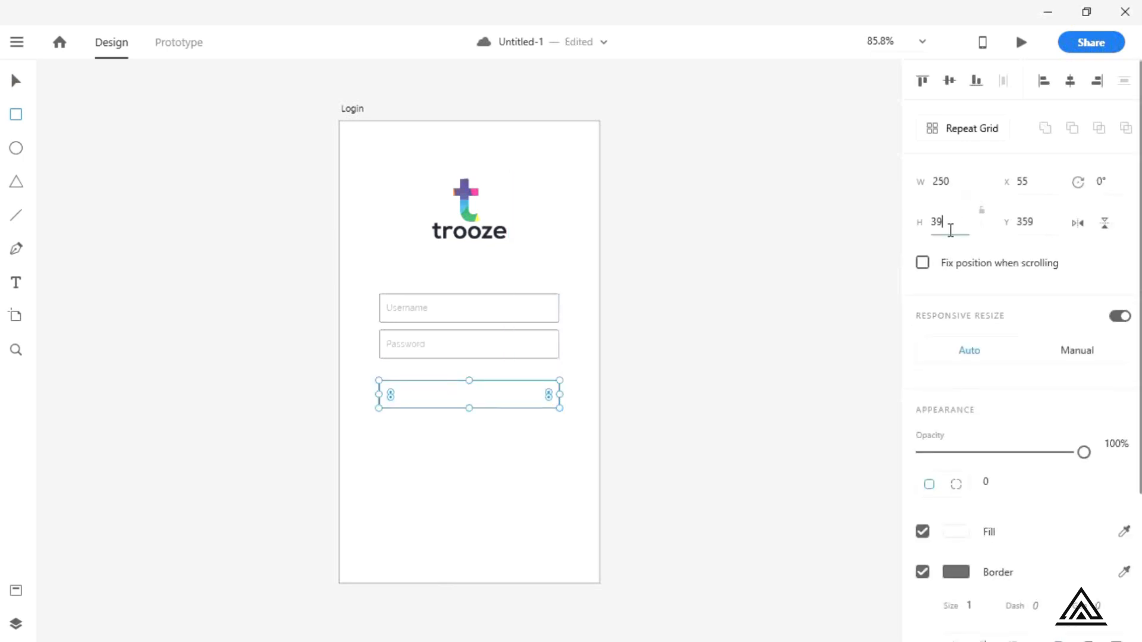
double_click(938, 222)
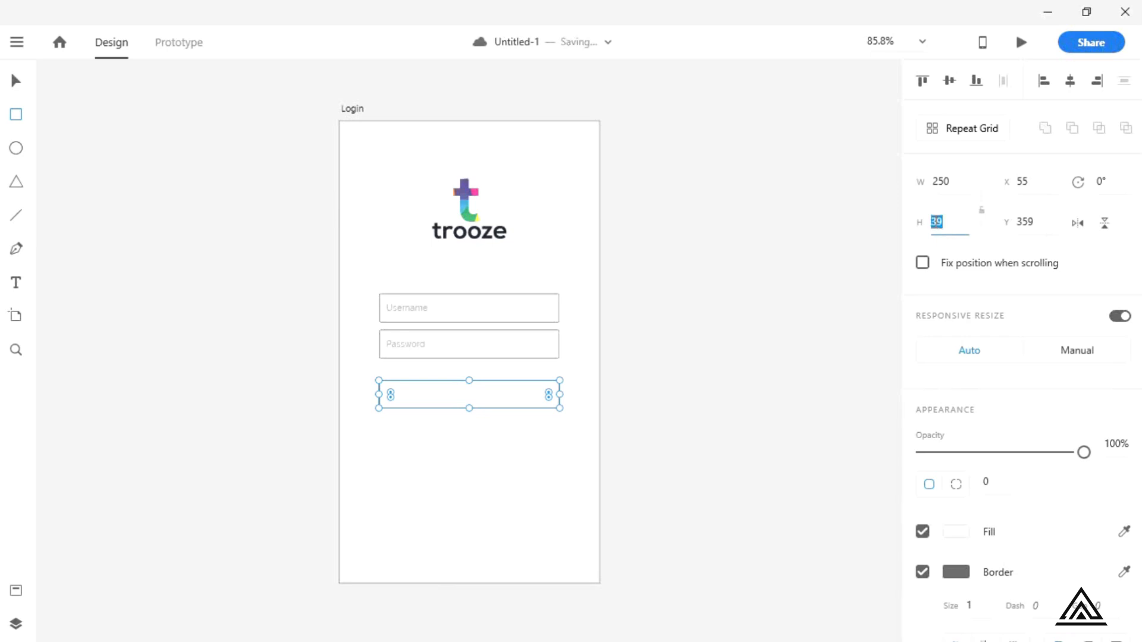
type("36")
key("Return")
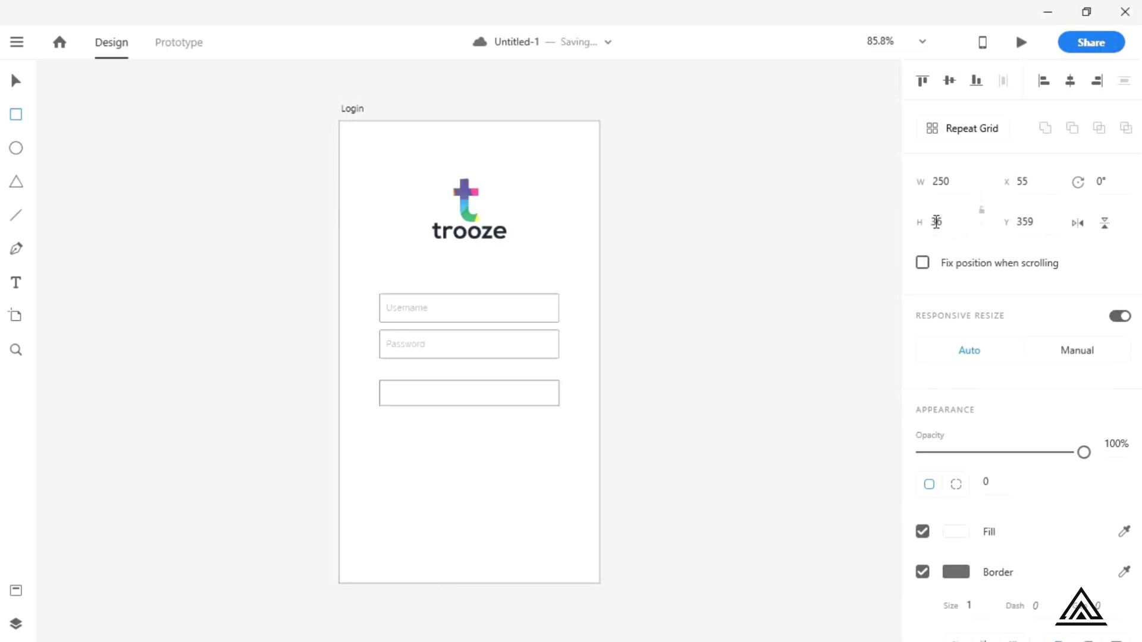
key("v")
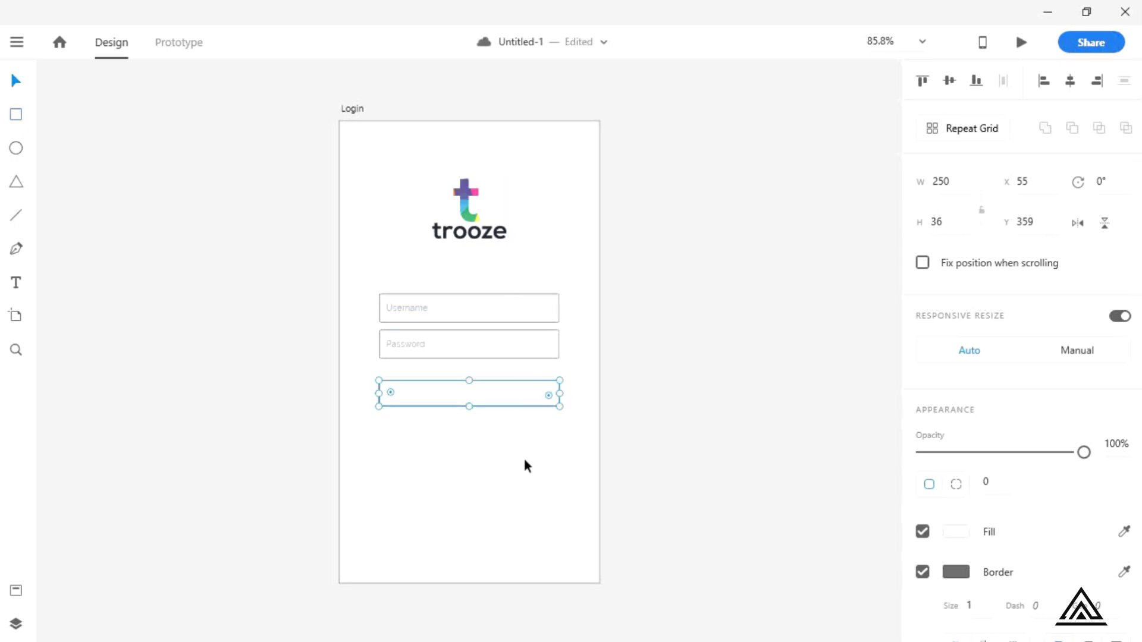
left_click(525, 460)
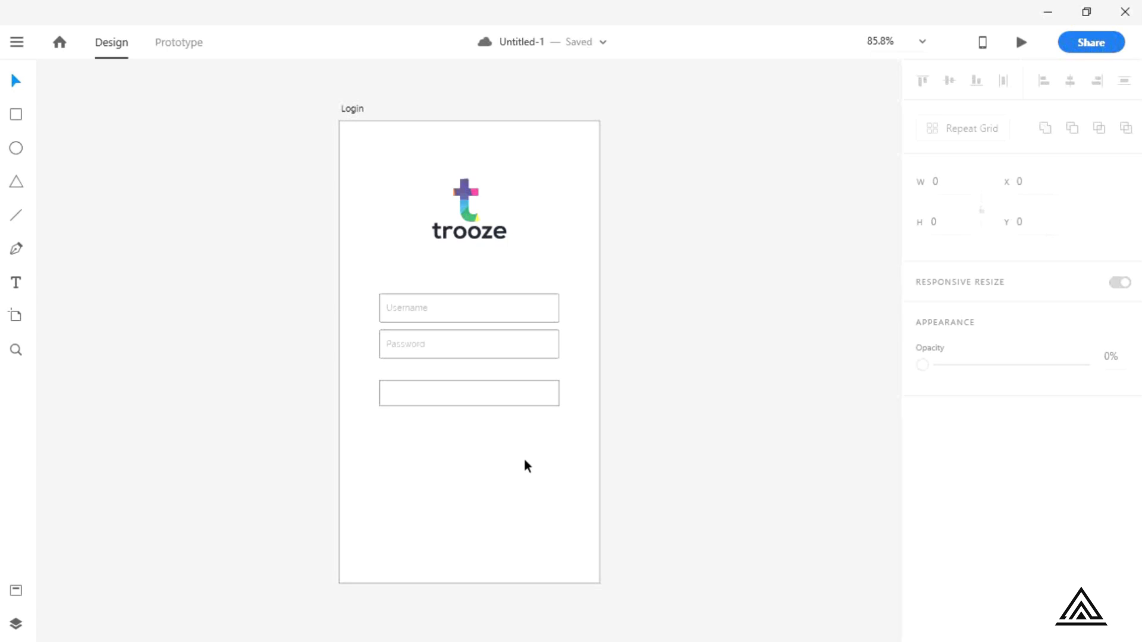
Step: Add the text "Login" near the middle of the new rectangle below the Password field
key("t")
left_click(470, 393)
type("Login")
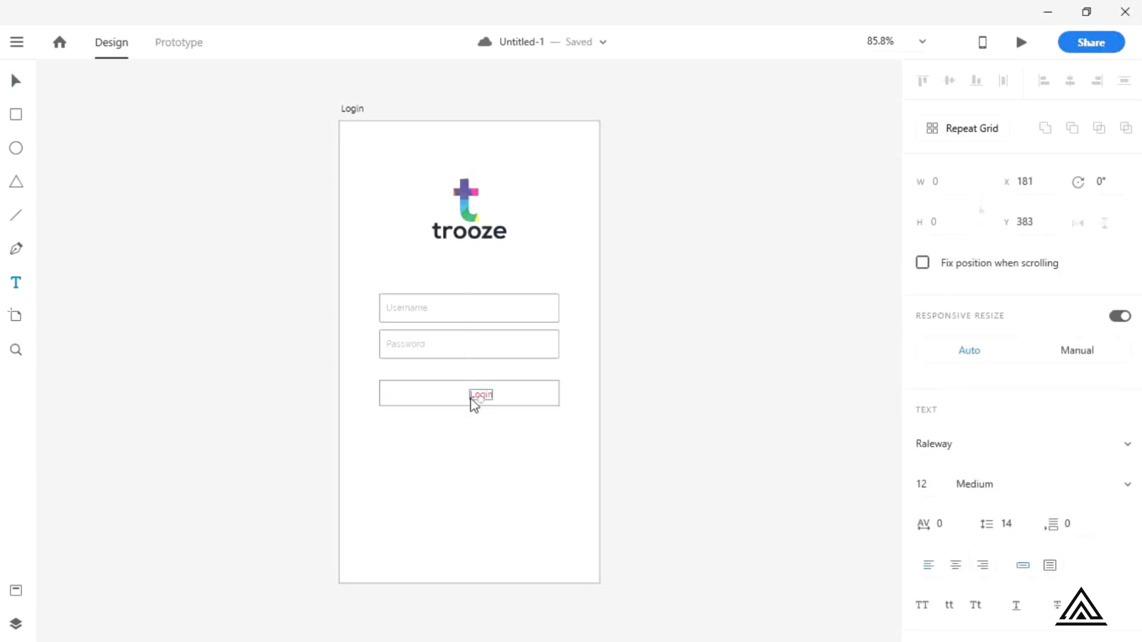
Step: Make the Login text black and set its font size to 14
scroll(954, 458, "down", 5)
left_click(954, 458)
left_click_drag(773, 452, 697, 501)
left_click(1060, 375)
scroll(1060, 375, "up", 1)
left_click(925, 228)
type("14")
key("Return")
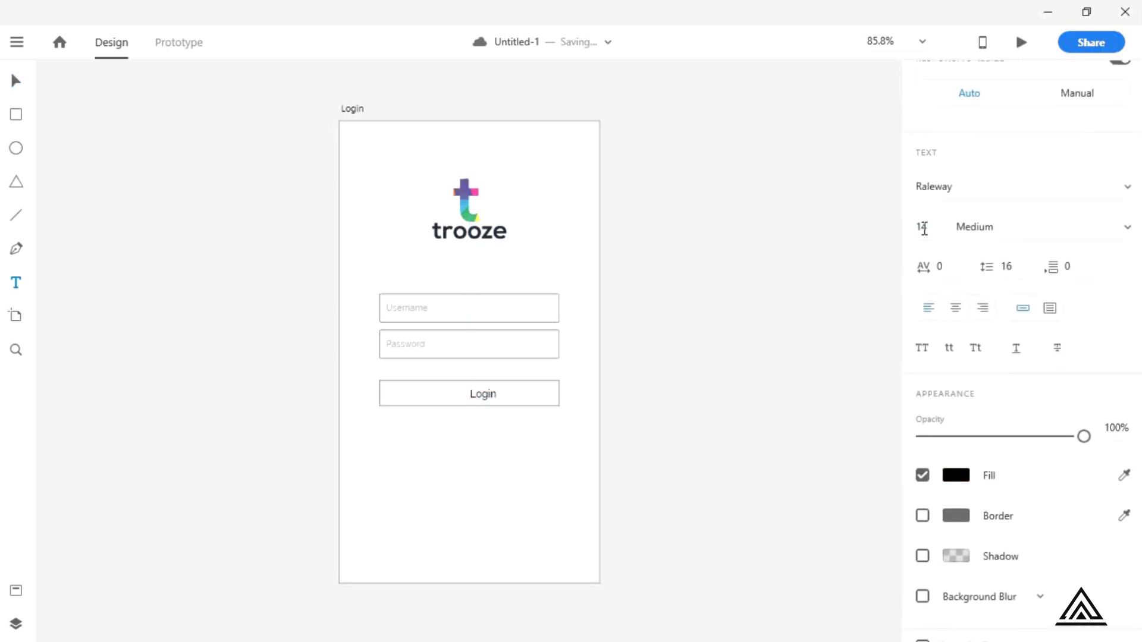
Step: Centre-align the Login text and position it in the middle of its rectangle at X 162, Y 369
key("Escape")
left_click(956, 308)
scroll(473, 481, "up", 5)
left_click_drag(487, 301, 458, 298)
left_click(492, 368)
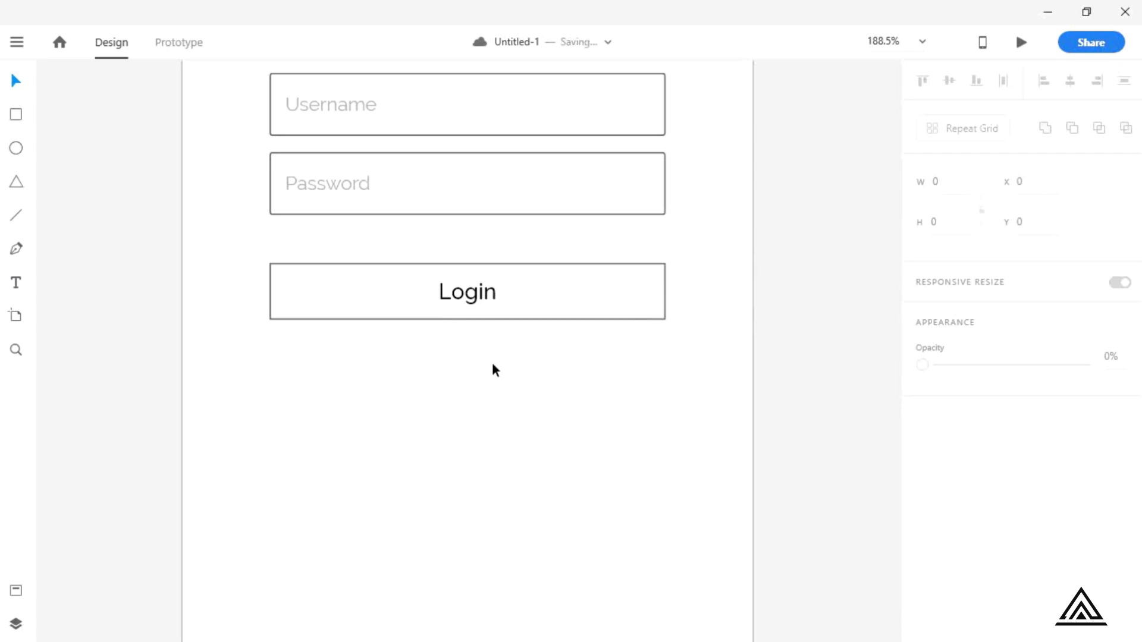
Step: Duplicate the Login button directly below at Y 405 and change the copy's text to "New user? Sign Up"
left_click_drag(466, 290, 469, 370)
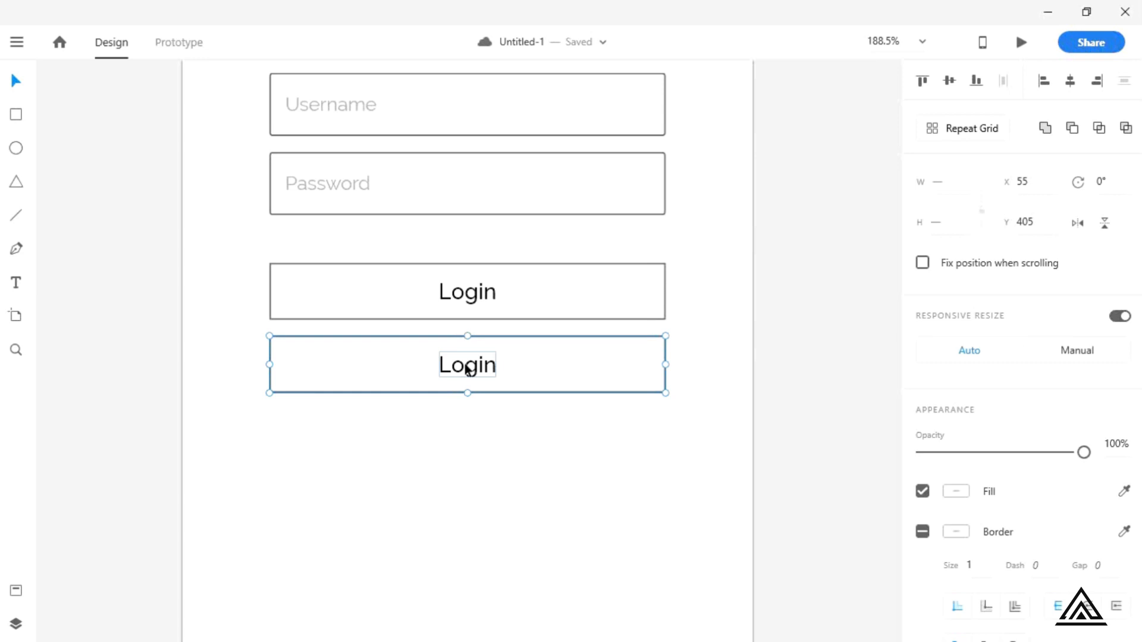
double_click(470, 369)
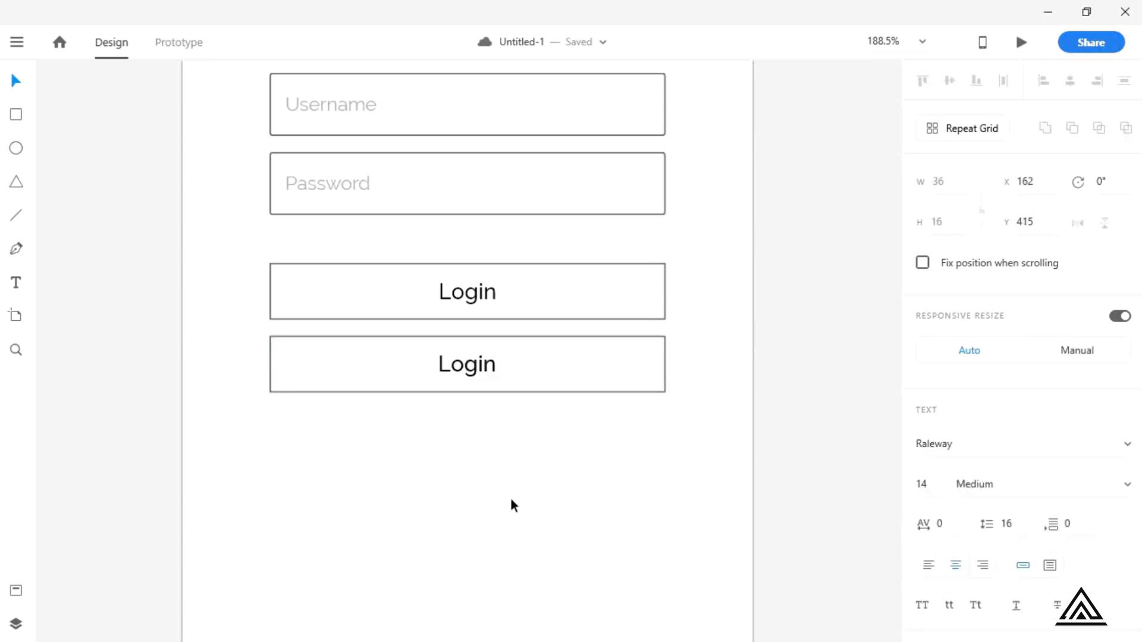
double_click(472, 366)
type("New User? Sign Up")
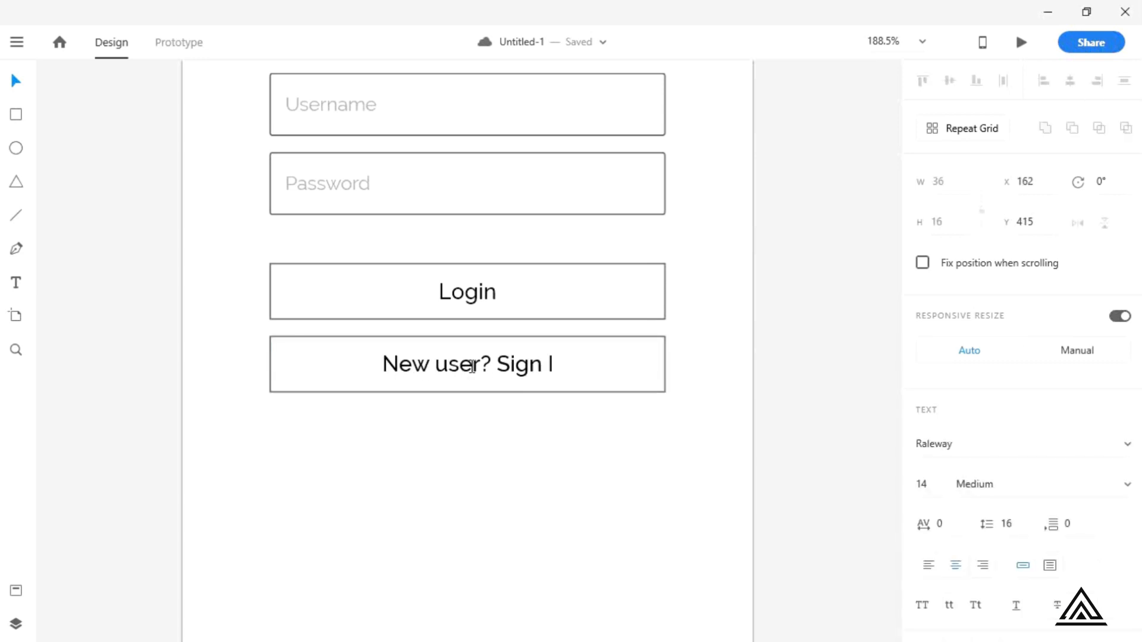
left_click(490, 478)
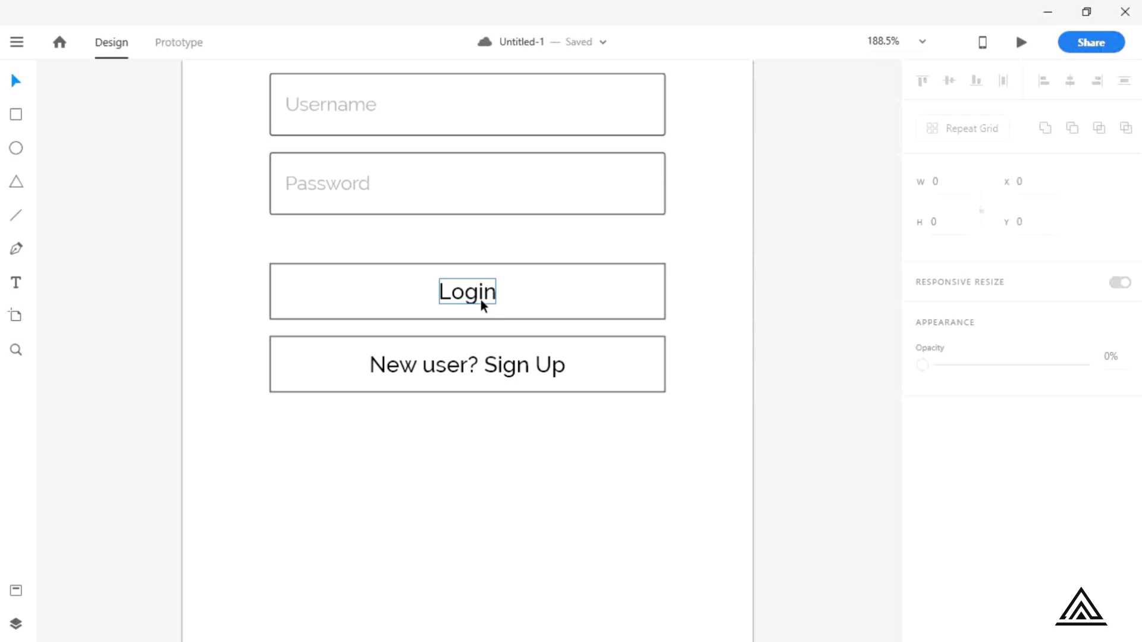
Step: Add the Login text's character style to the document assets and save the document
left_click(14, 597)
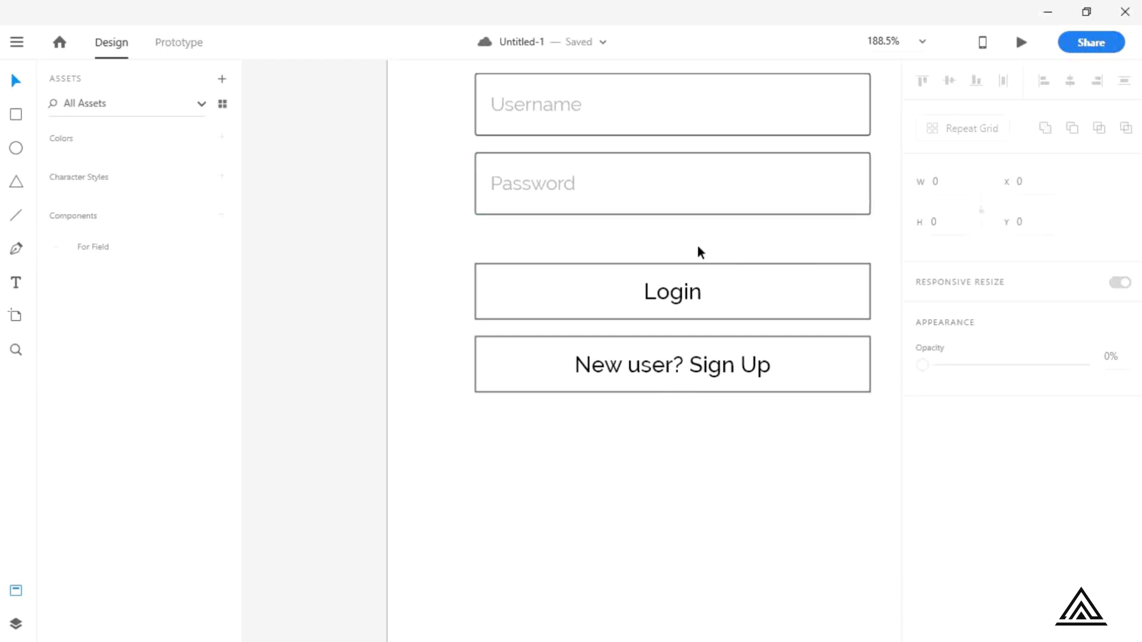
left_click(688, 293)
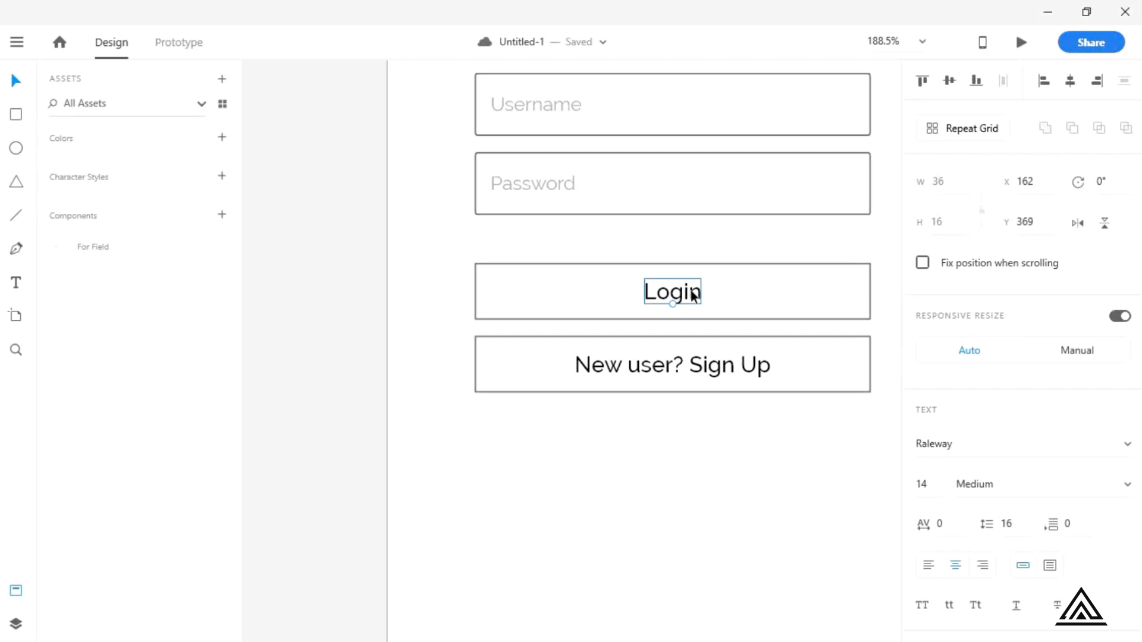
left_click(223, 176)
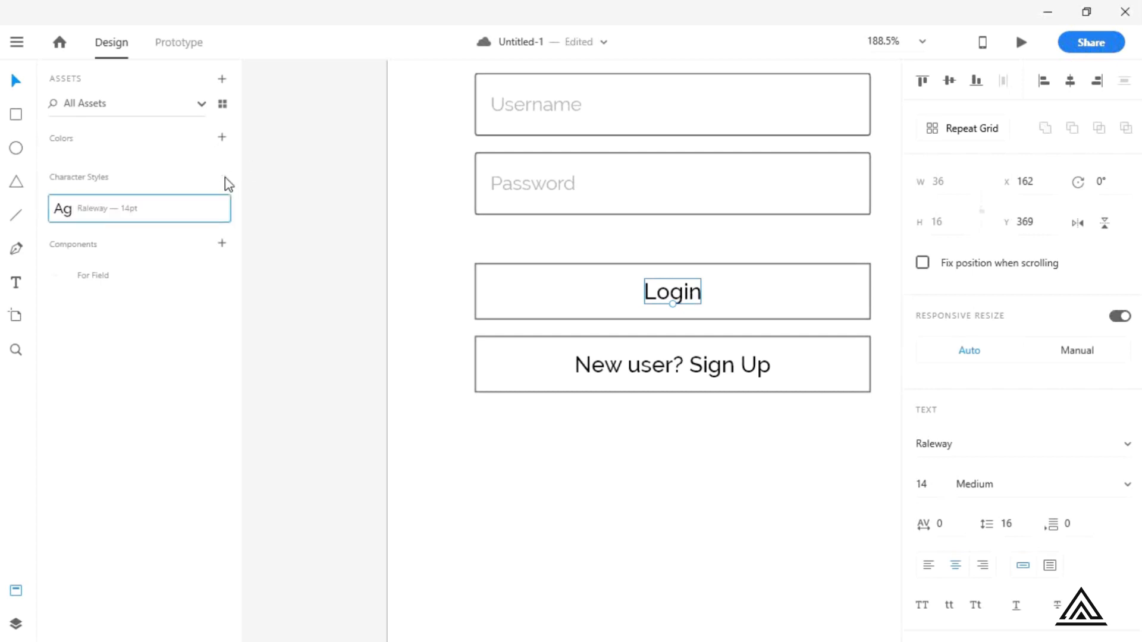
key("ctrl+z")
right_click(665, 293)
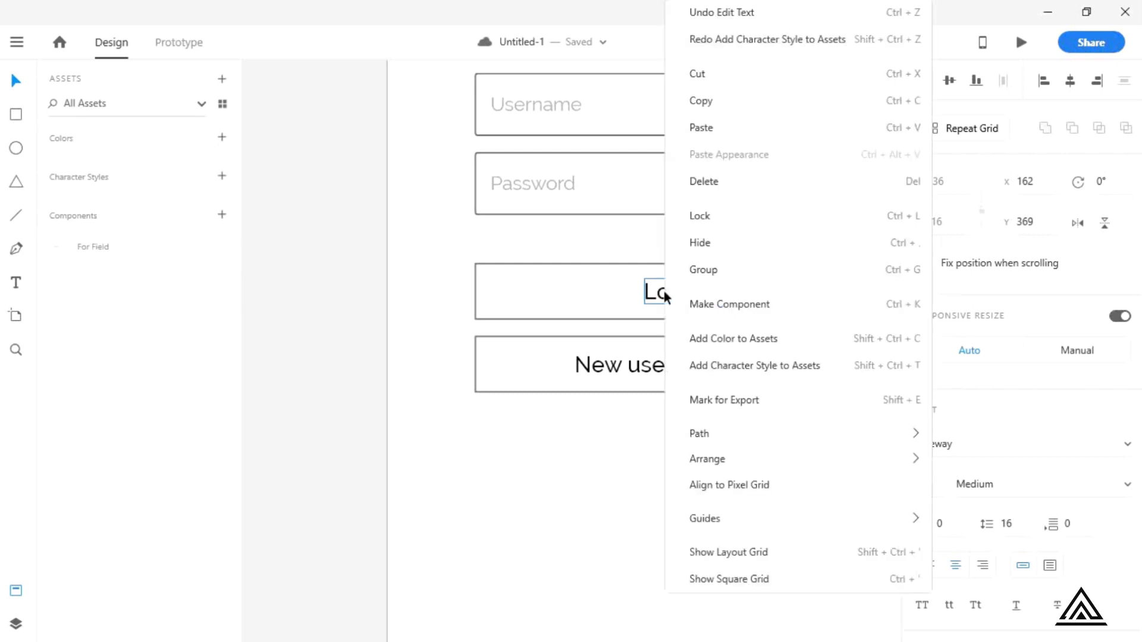
left_click(738, 368)
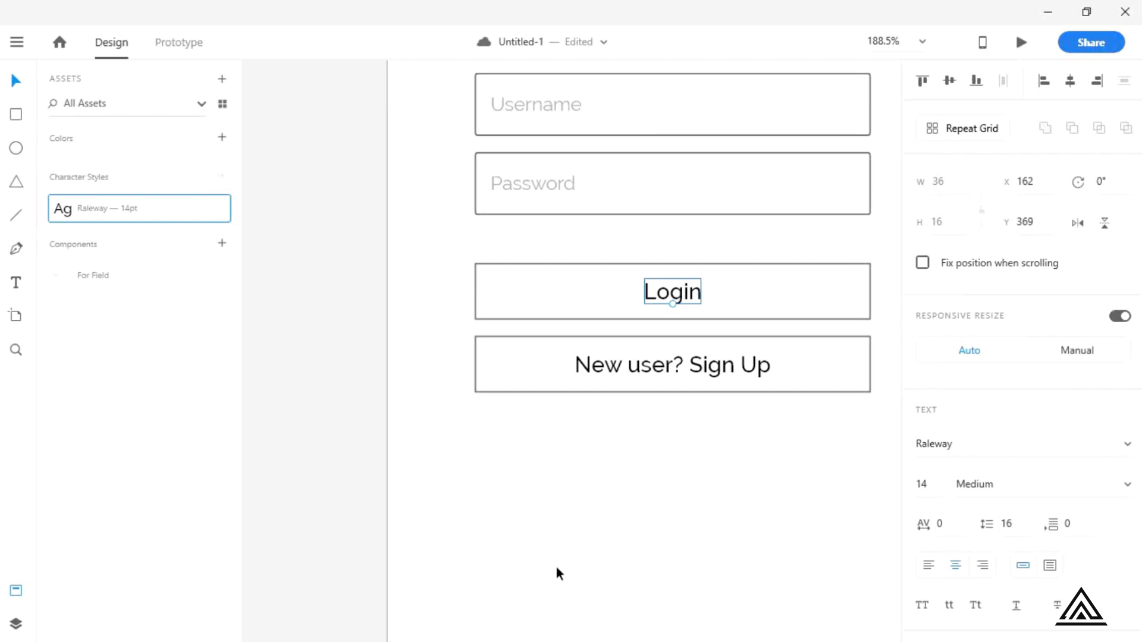
key("ctrl+s")
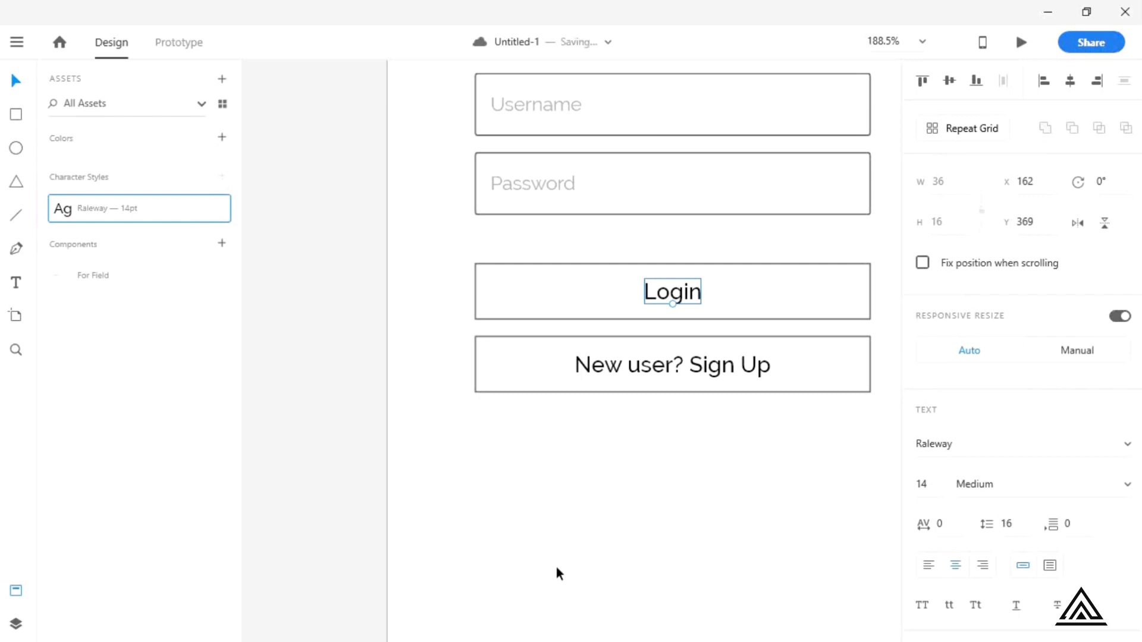
Step: Try applying the saved Raleway 14pt character style to the Password placeholder and undo it
double_click(539, 174)
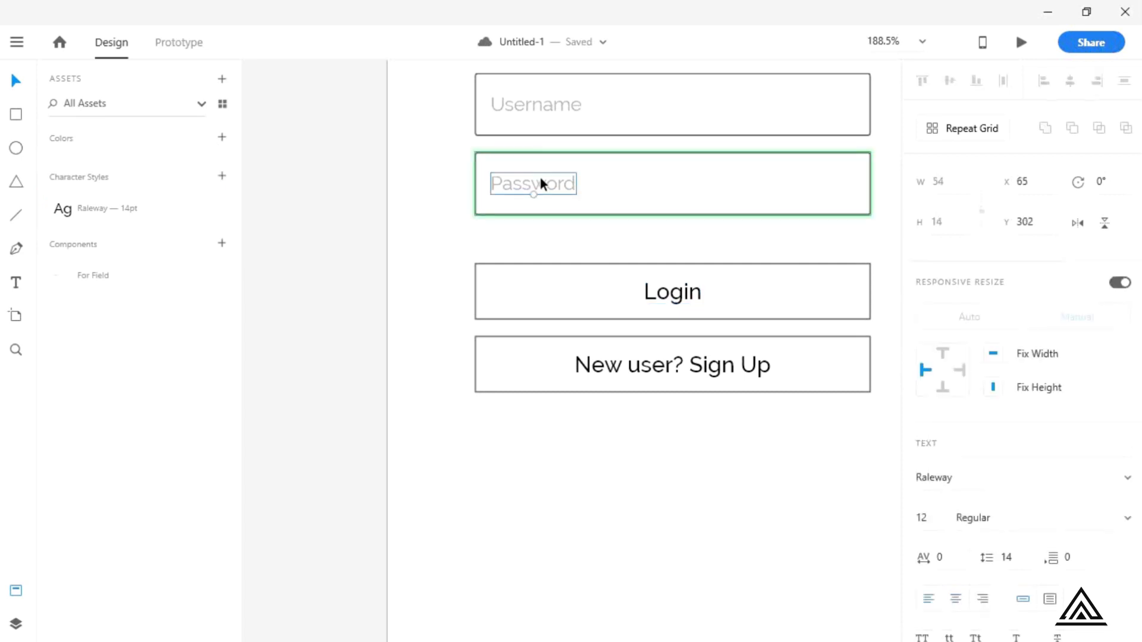
left_click(119, 217)
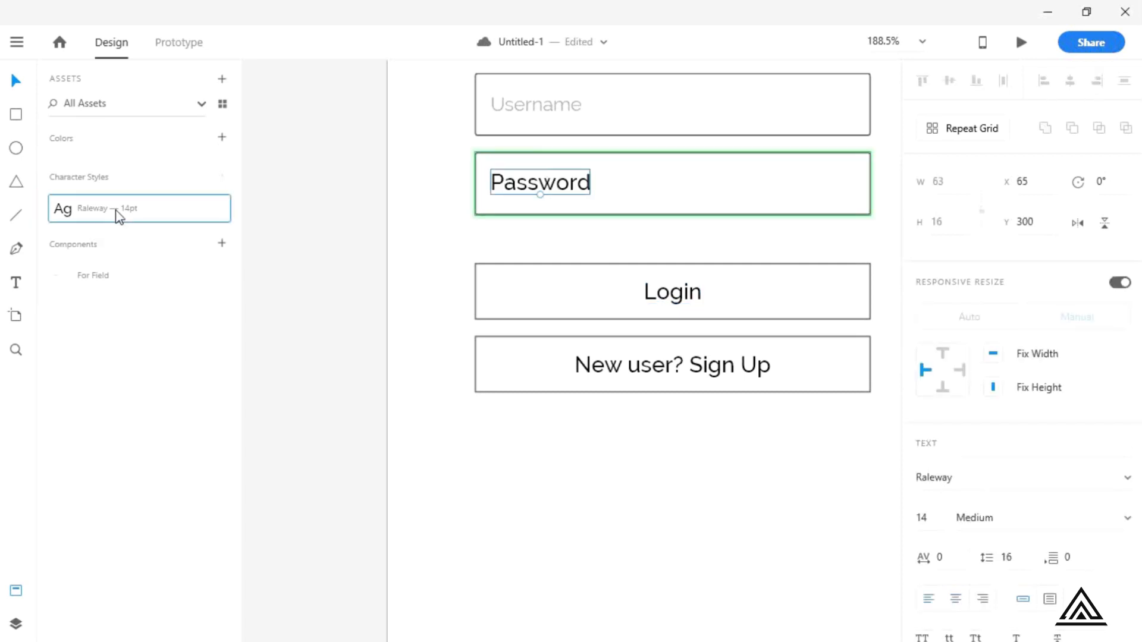
key("ctrl+z")
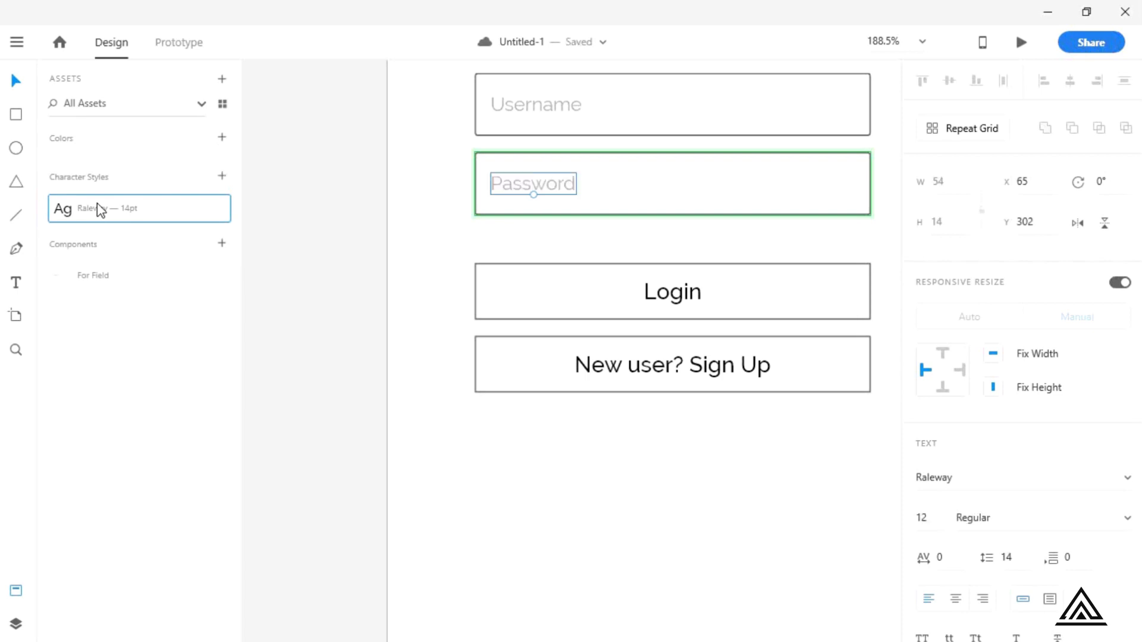
left_click(344, 336)
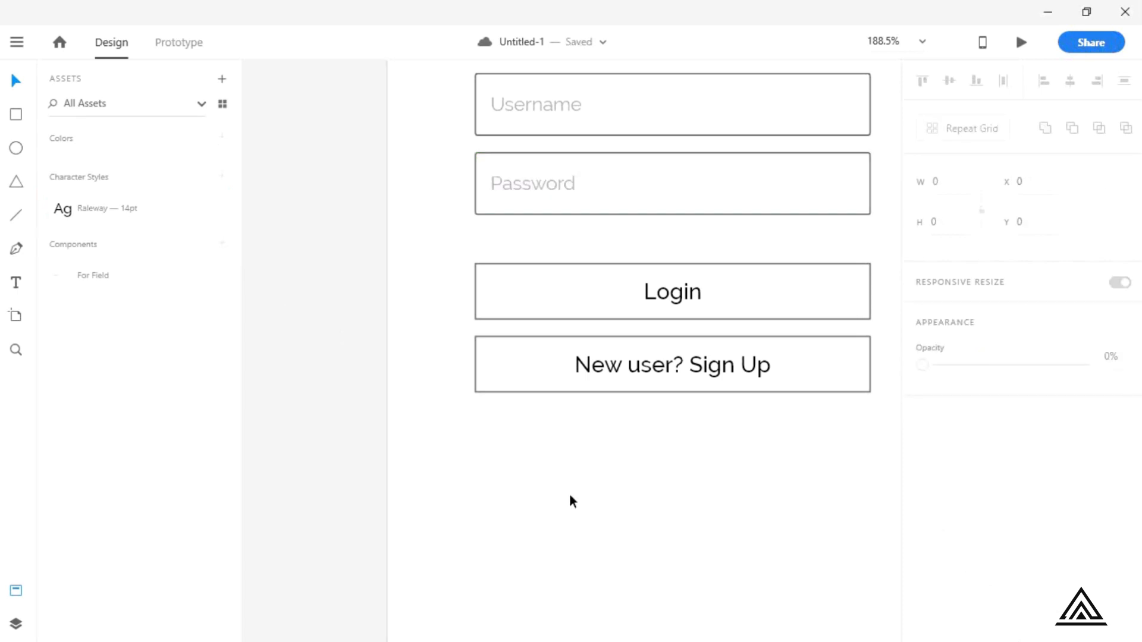
Step: Fill the Login button's rectangle with the dark colour sampled from the trooze logo lettering and remove its border
key("ctrl+0")
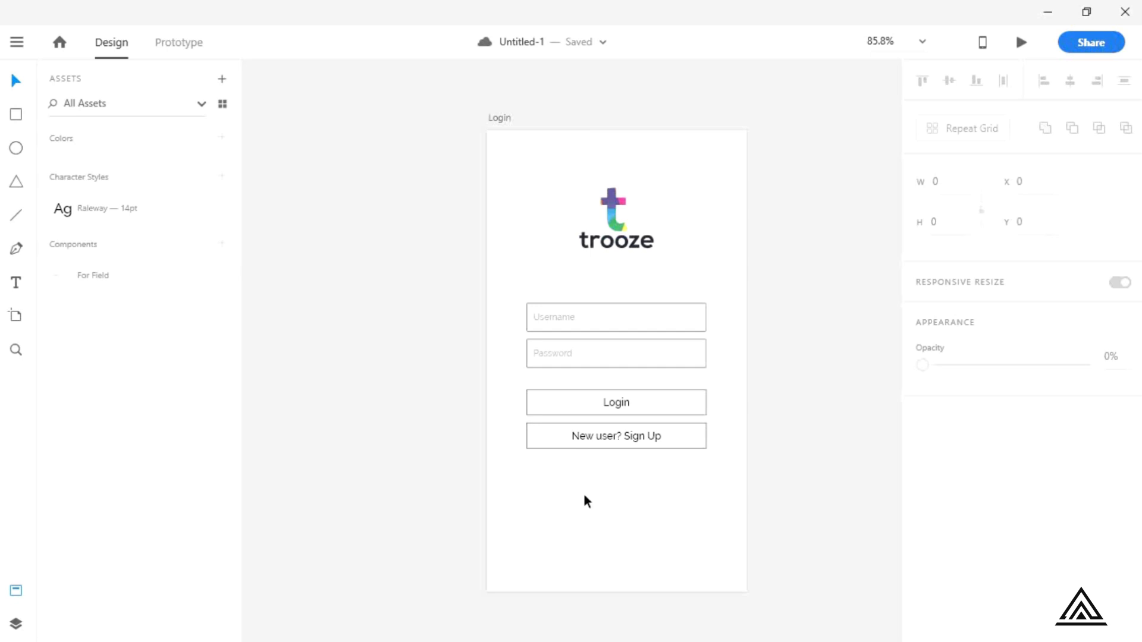
left_click_drag(651, 475, 600, 393)
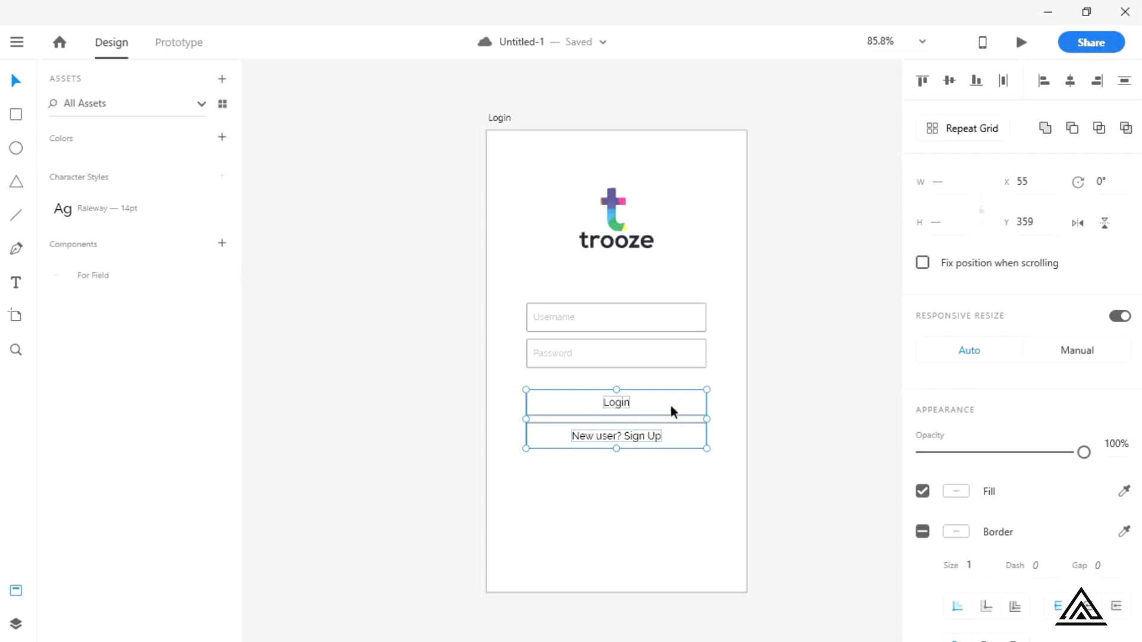
left_click(681, 385)
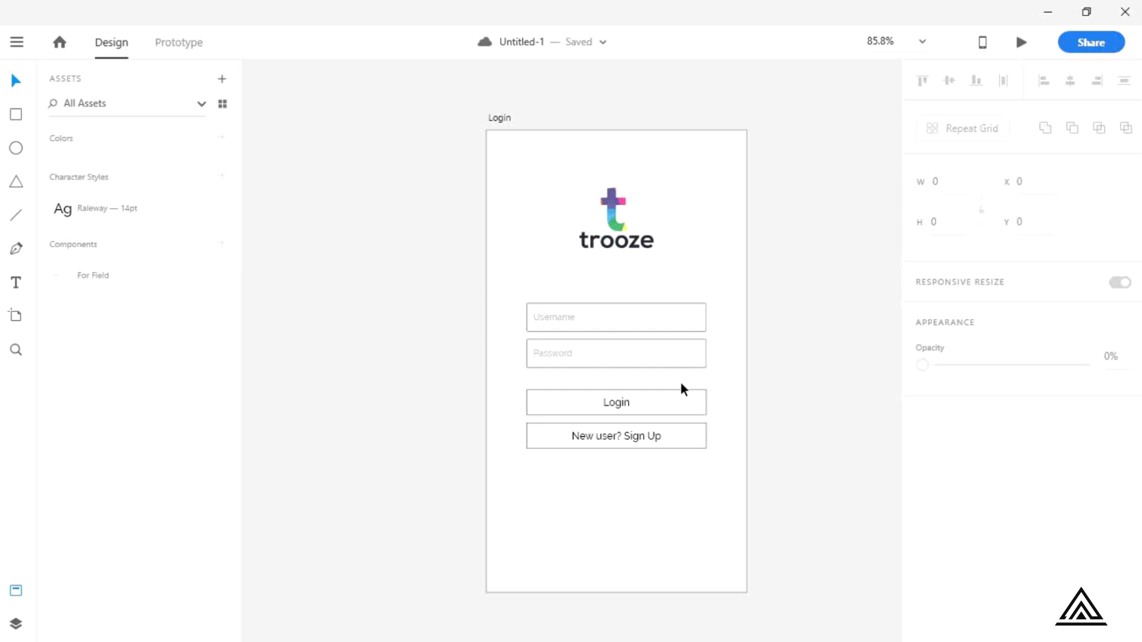
left_click(684, 399)
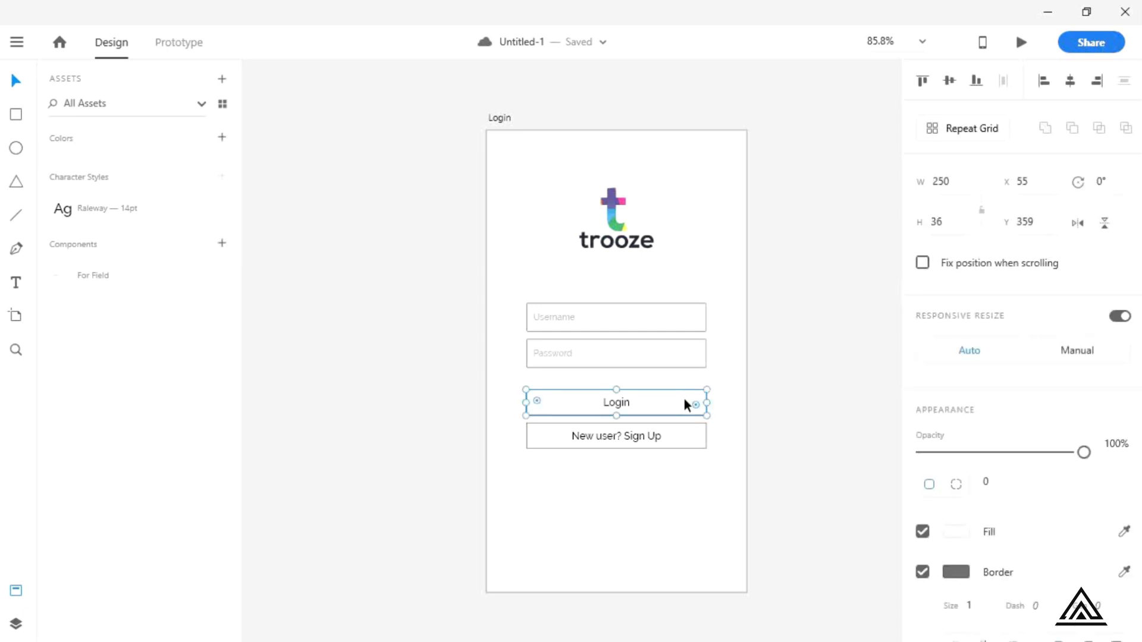
left_click(1125, 532)
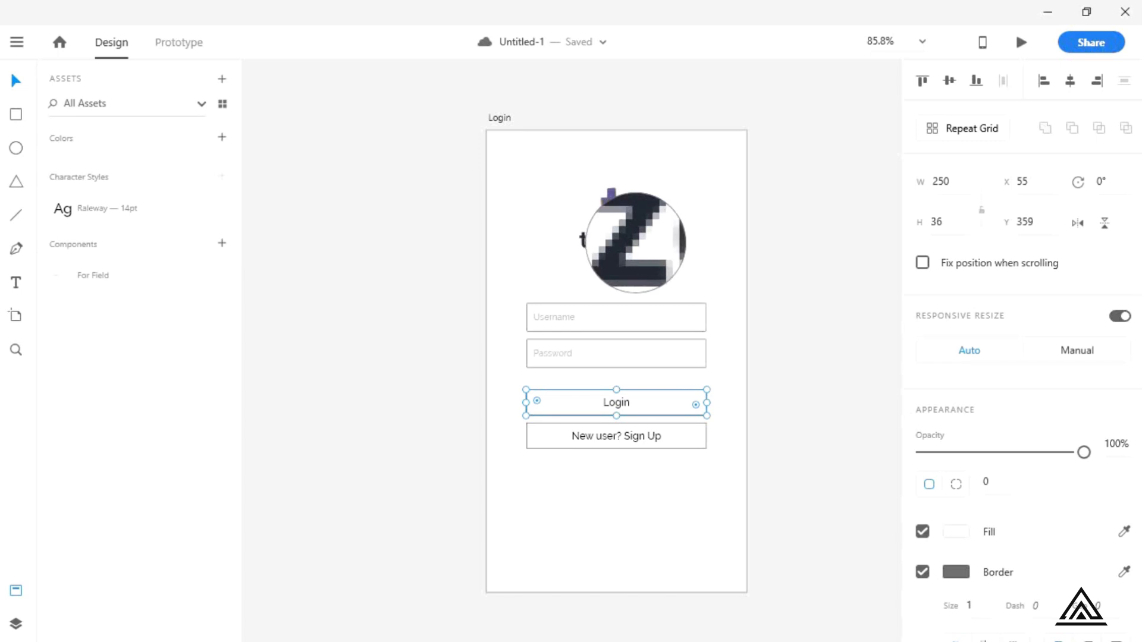
left_click(632, 245)
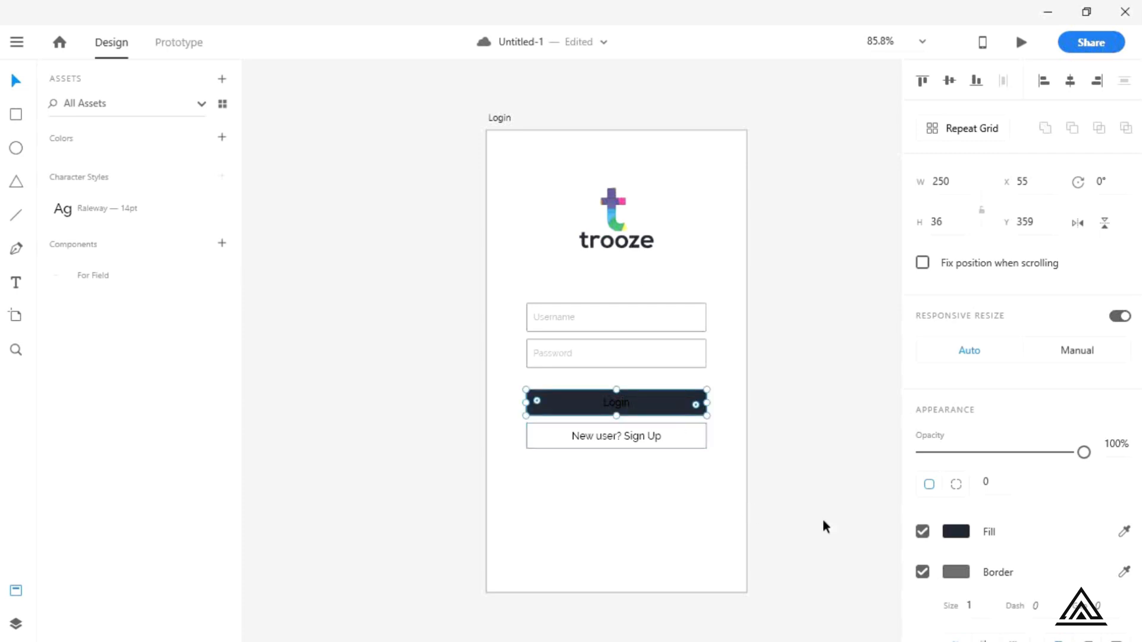
left_click(922, 573)
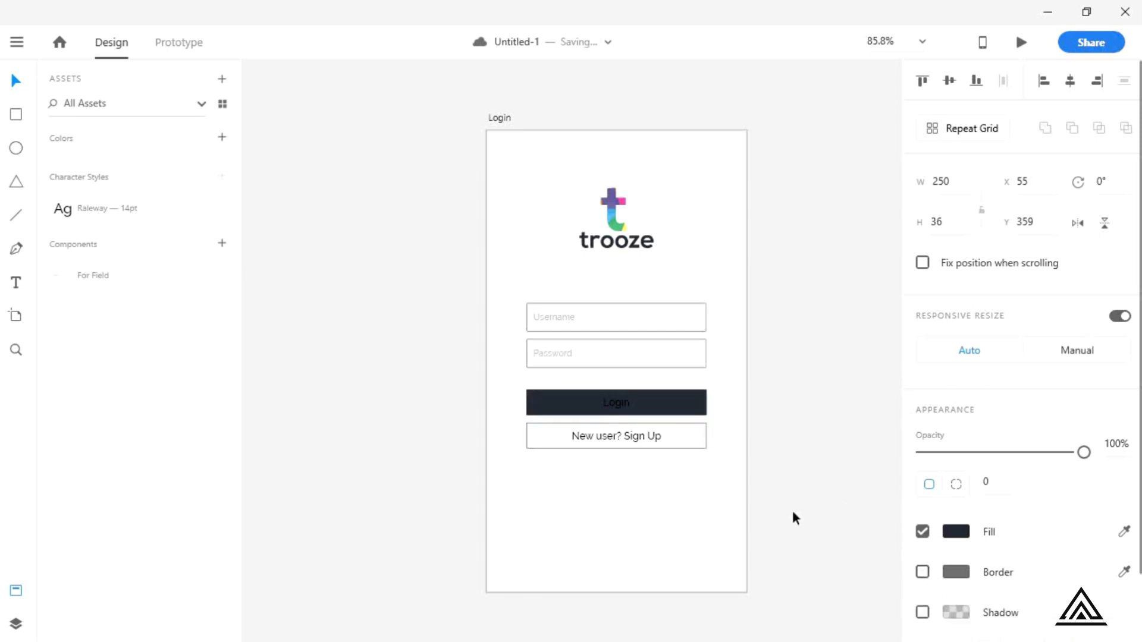
left_click(720, 467)
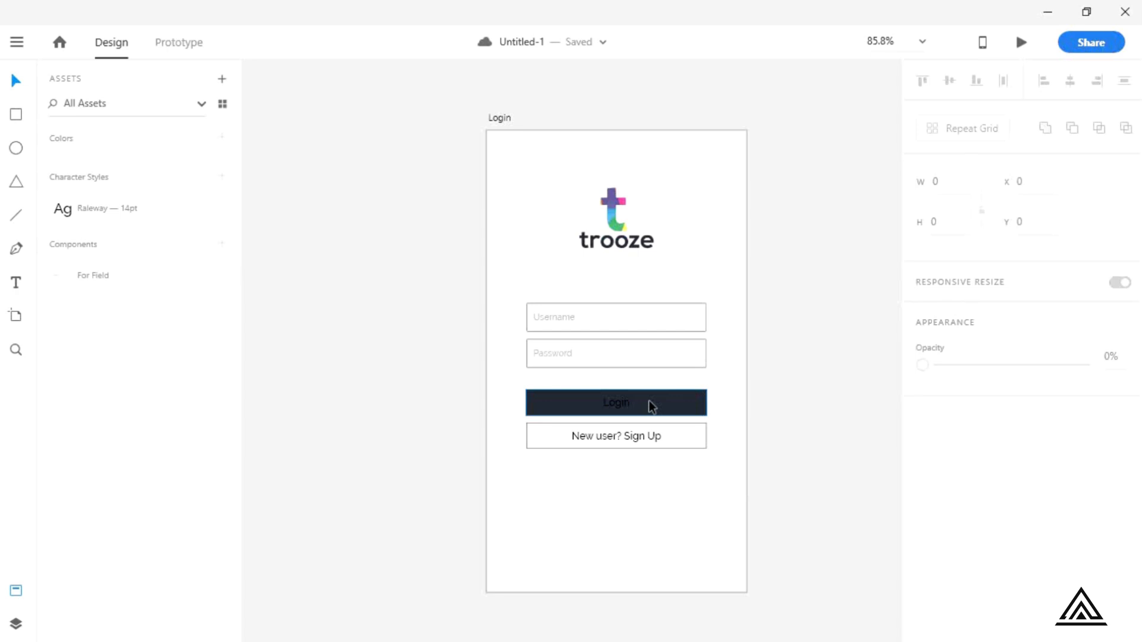
Step: Change the Login text's fill to white and save the document
left_click(614, 403)
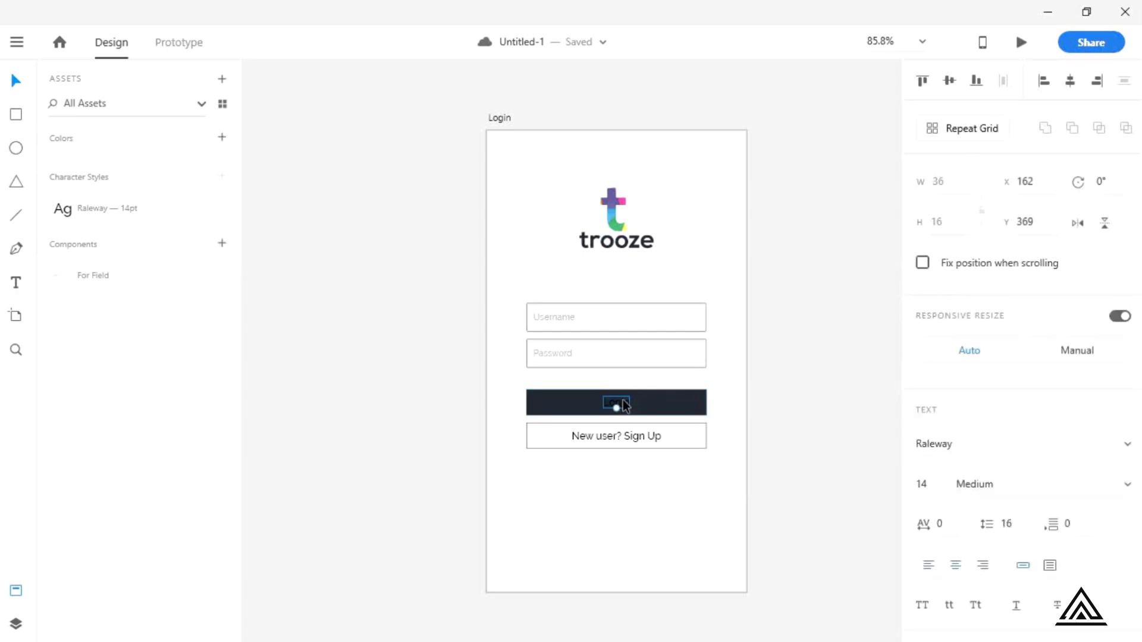
scroll(933, 548, "down", 5)
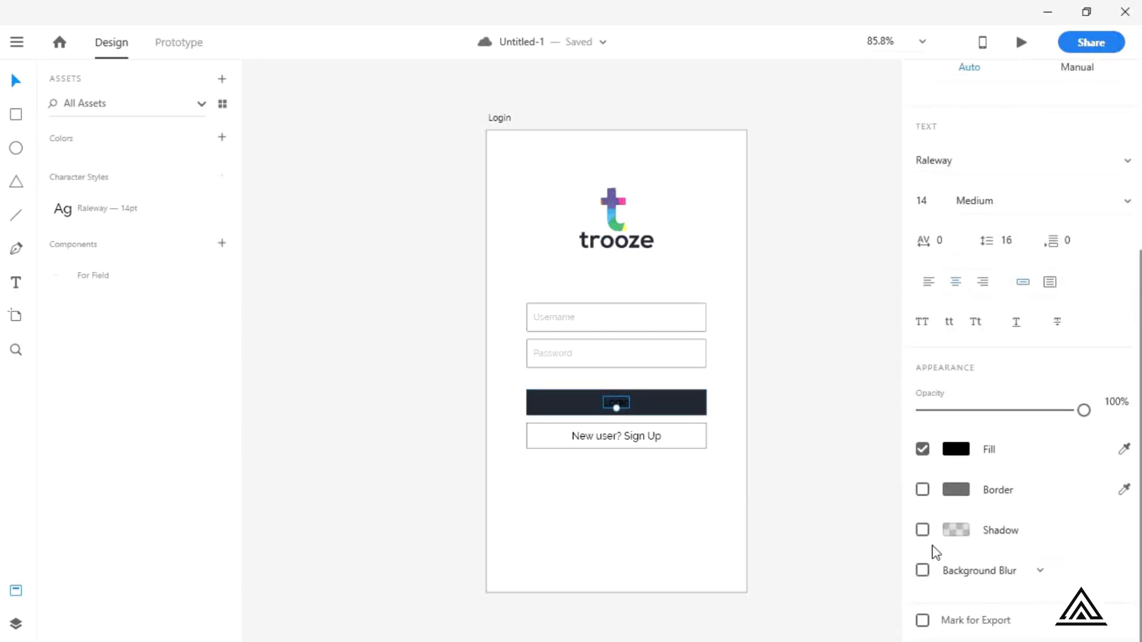
left_click(960, 464)
left_click(762, 370)
left_click_drag(761, 369, 660, 296)
left_click(725, 277)
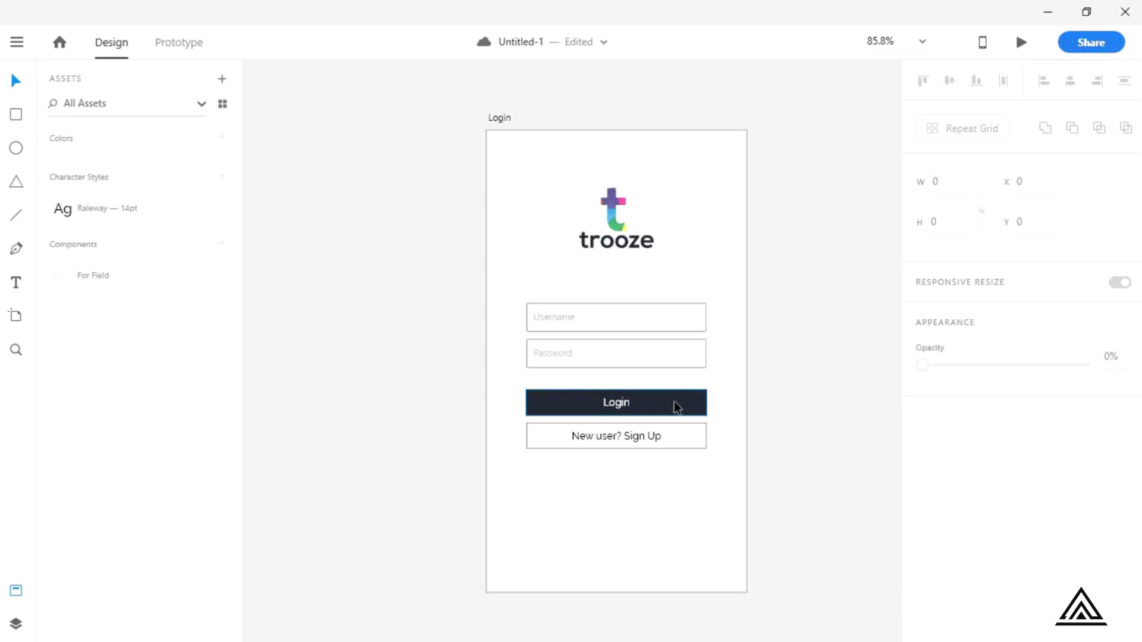
key("ctrl+s")
Step: Group the Login text with its dark rectangle and turn the group into a component
left_click(647, 400)
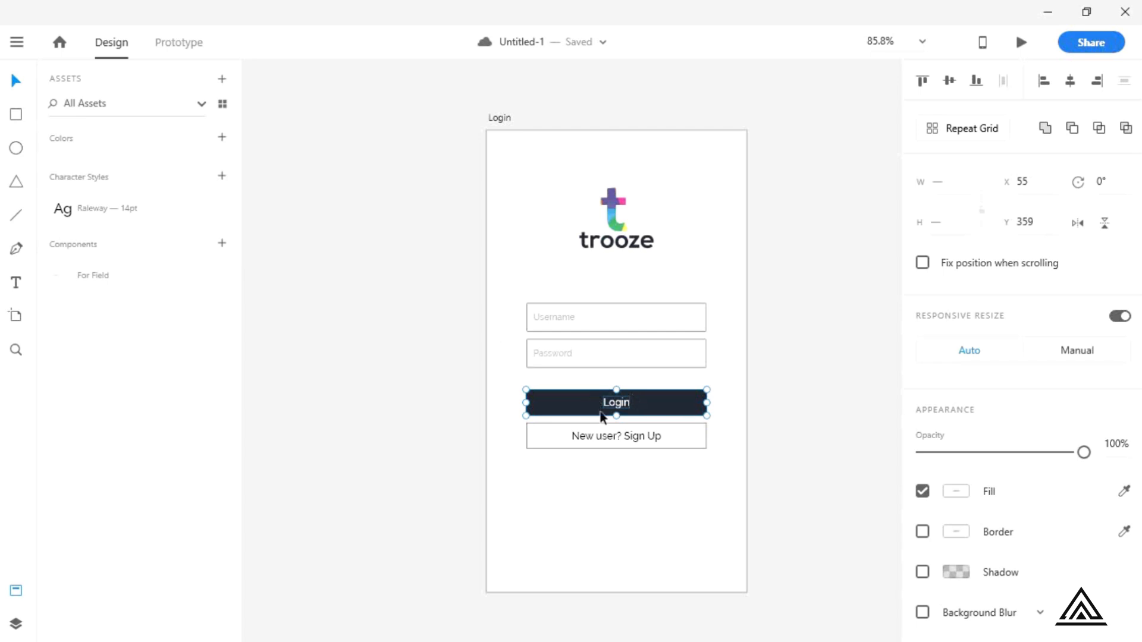
key("ctrl+g")
key("ctrl+k")
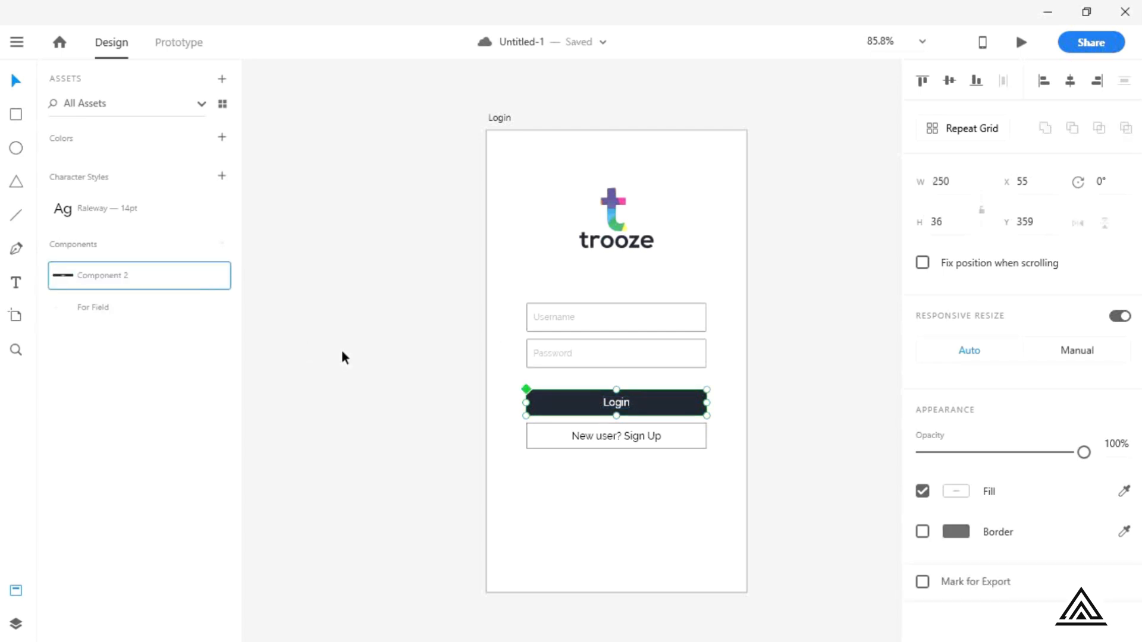
left_click(341, 350)
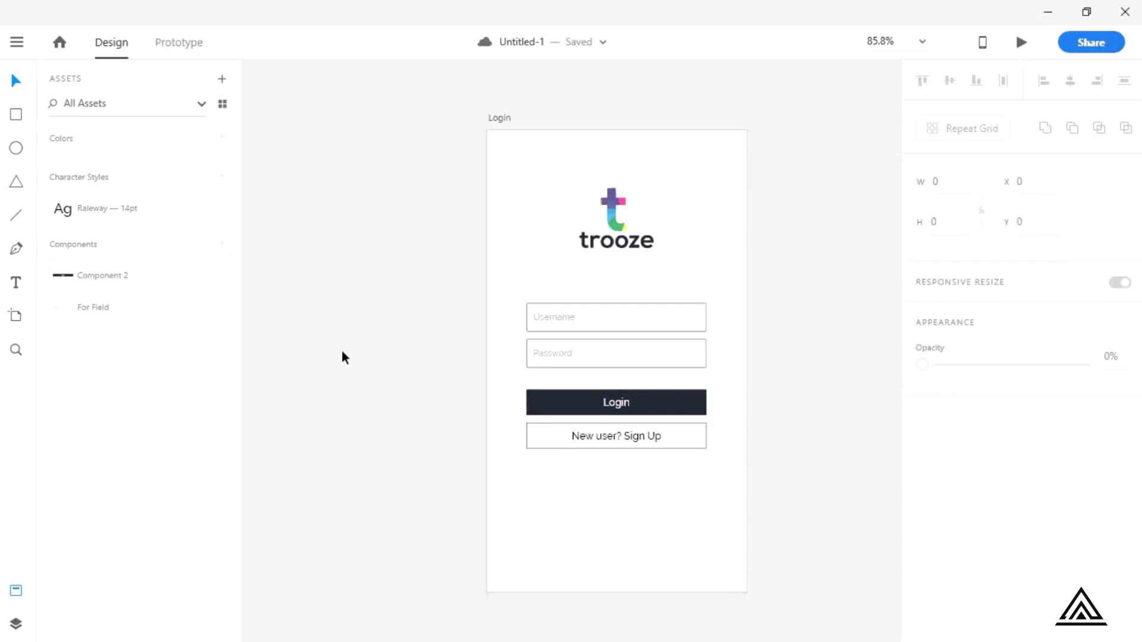
left_click(627, 439)
left_click(668, 469)
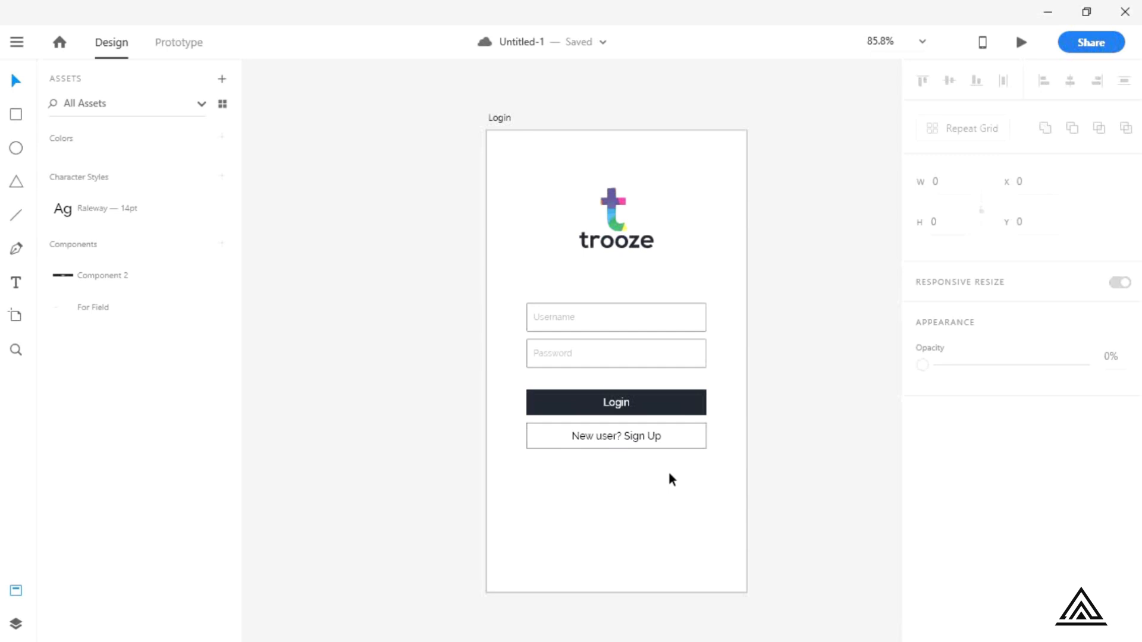
scroll(670, 474, "up", 5)
scroll(662, 469, "down", 2)
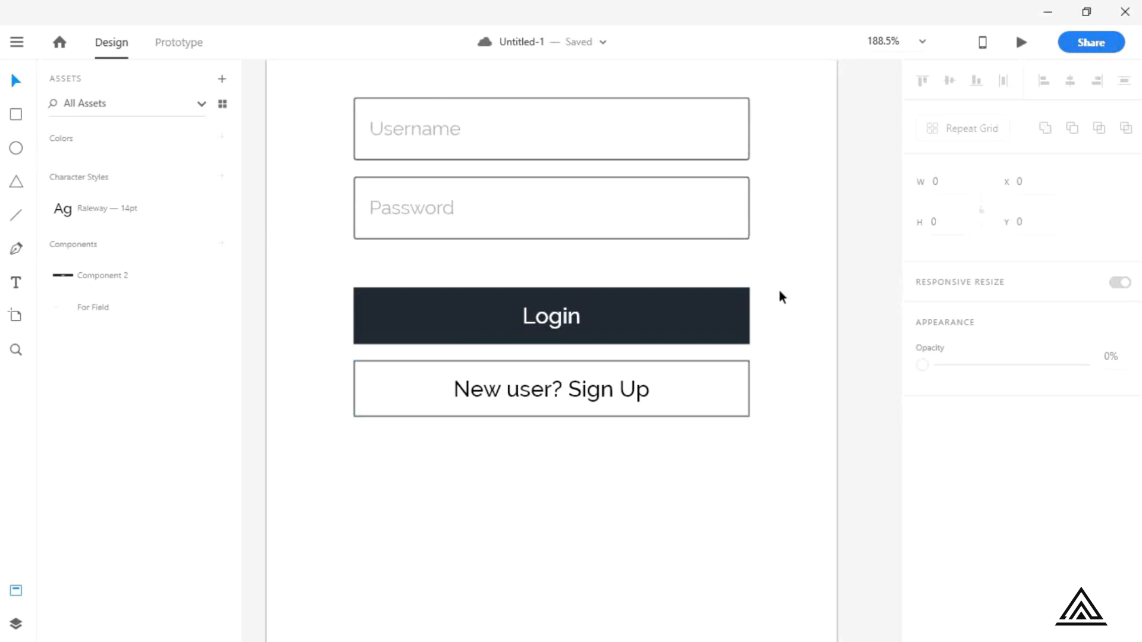
left_click_drag(775, 301, 499, 319)
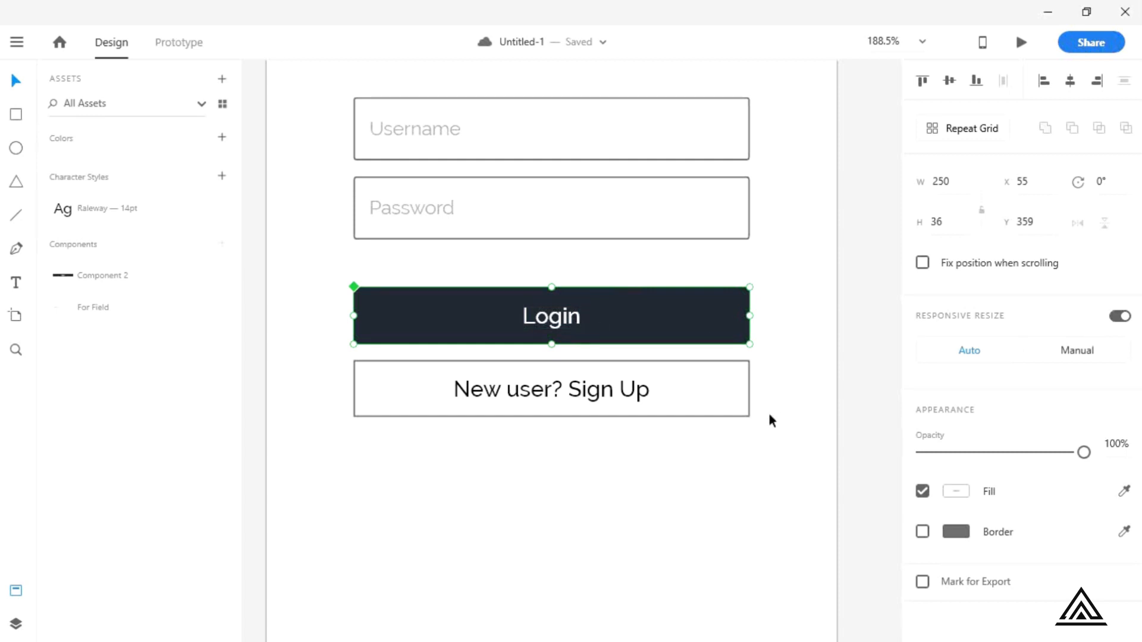
left_click_drag(769, 415, 482, 394)
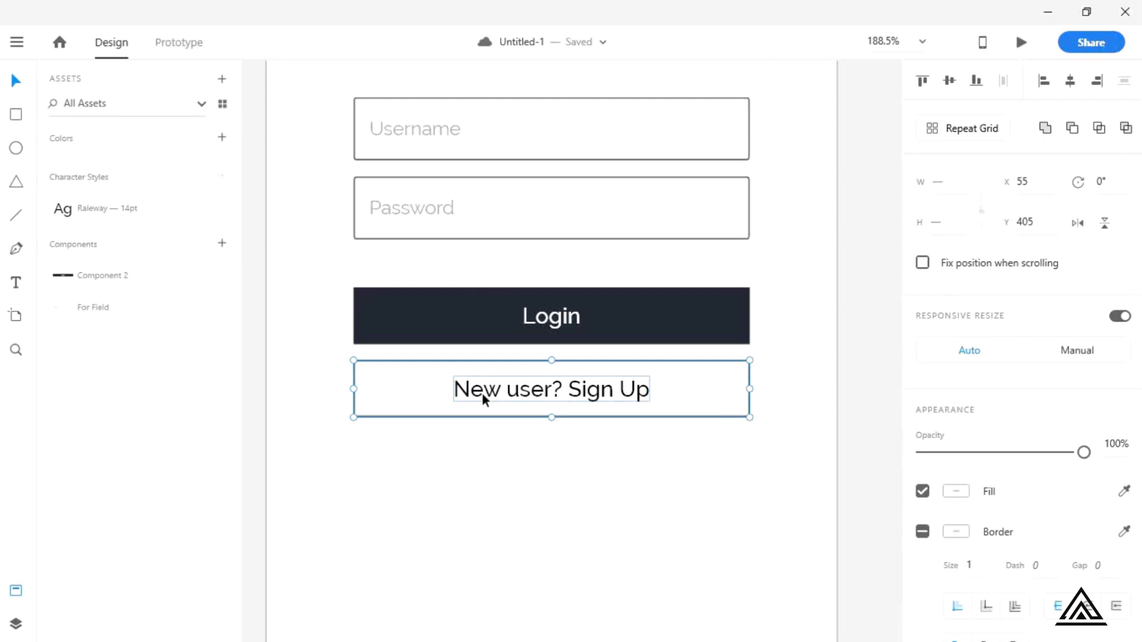
left_click(698, 452)
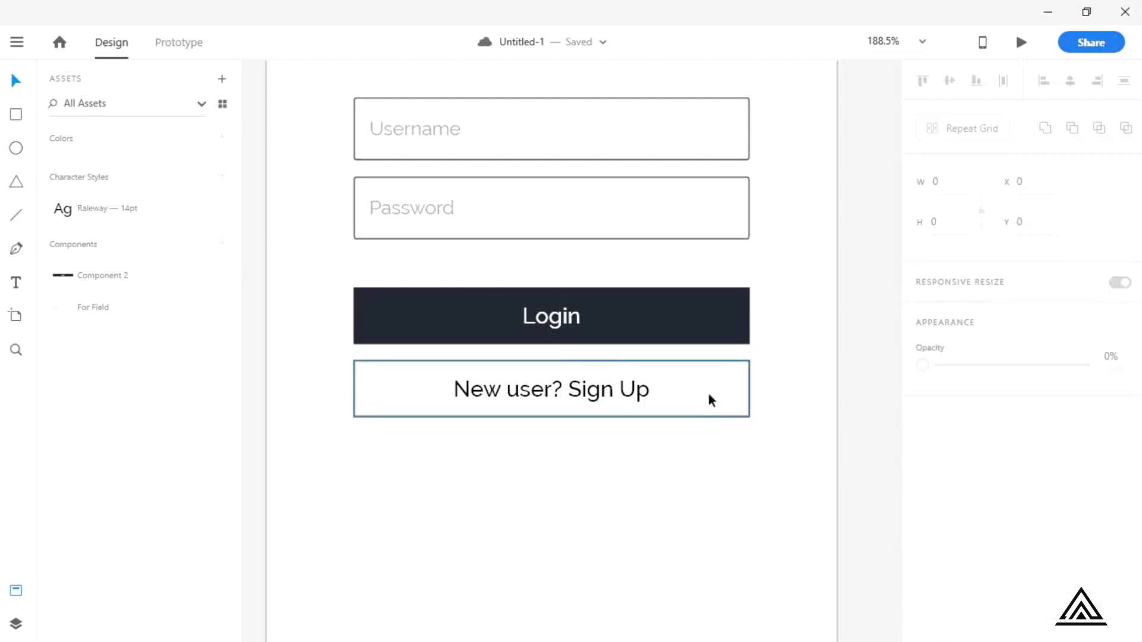
Step: Set the border of the "New user? Sign Up" rectangle to the dark colour sampled from the Login button
left_click(730, 387)
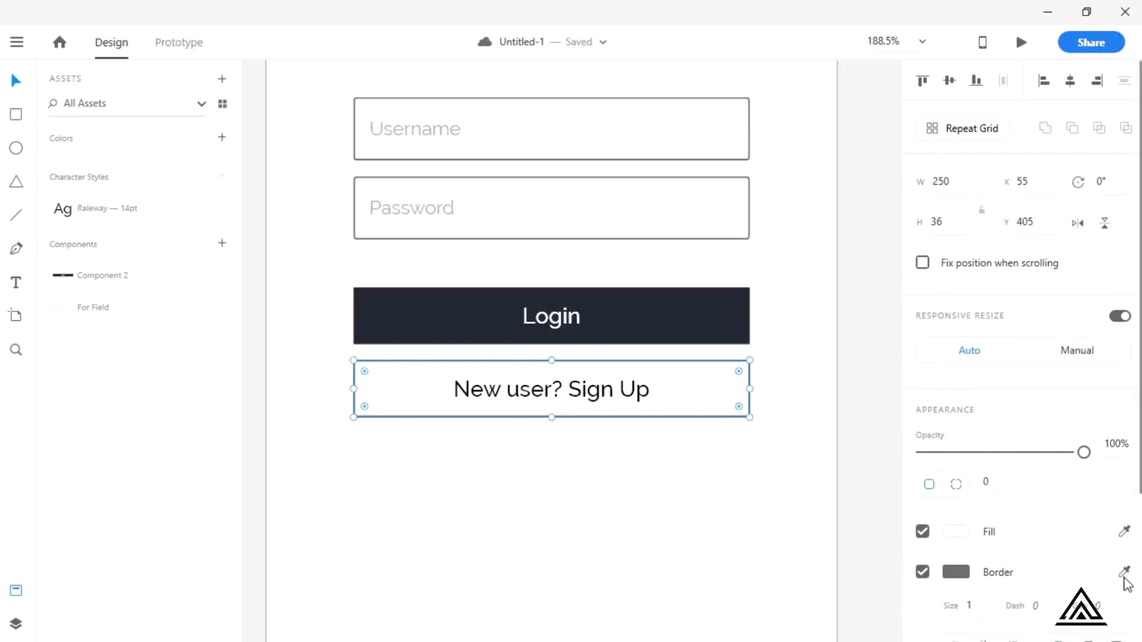
left_click(717, 336)
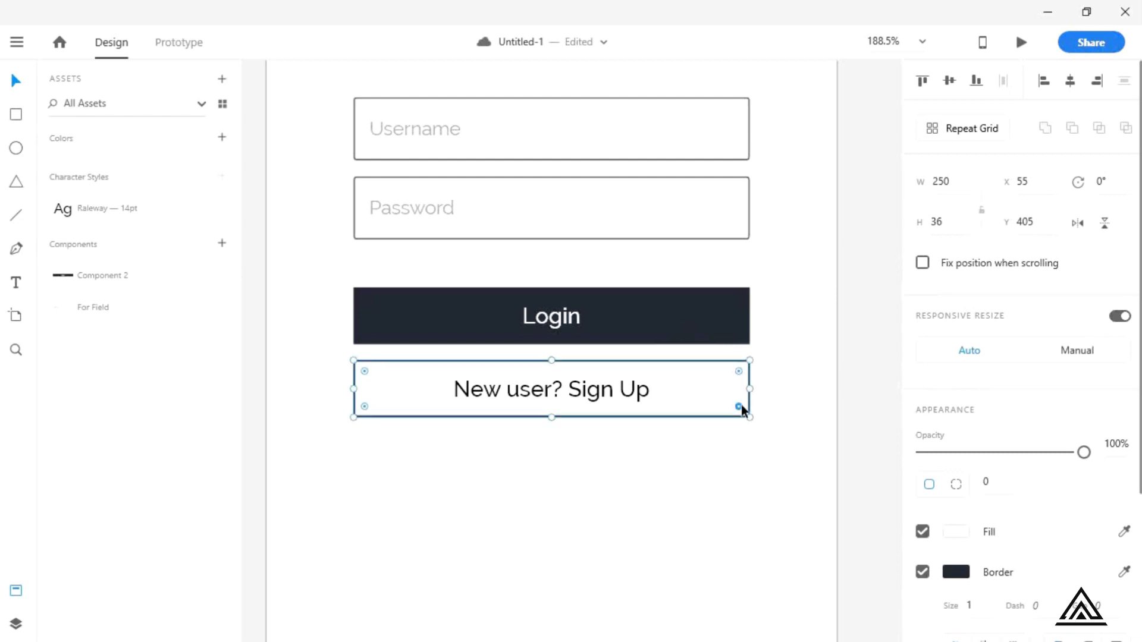
left_click(777, 415)
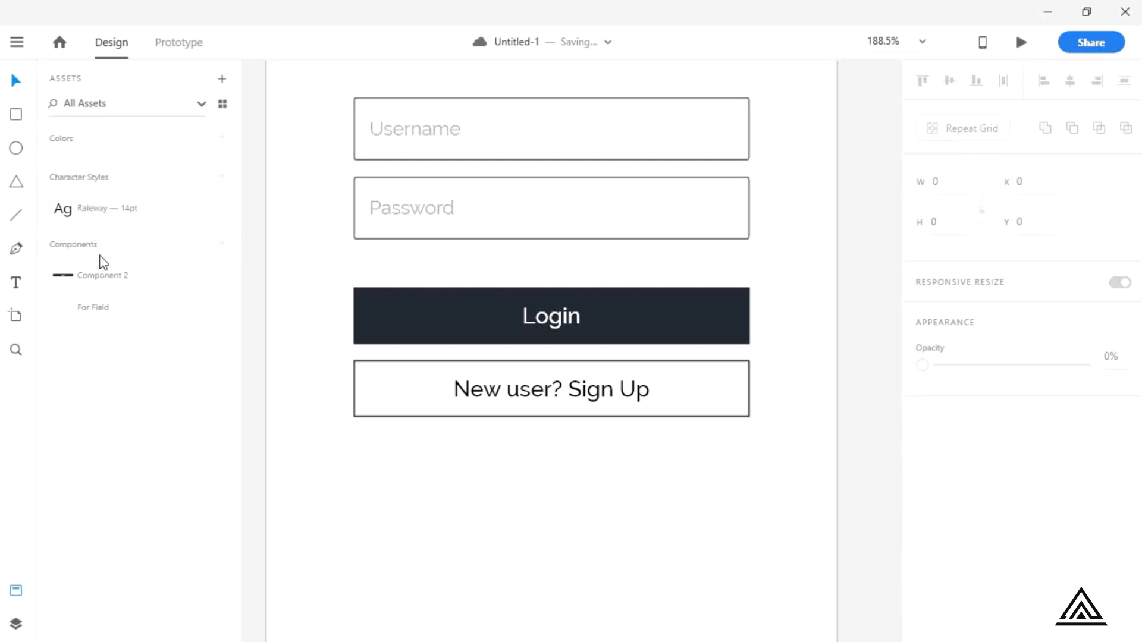
Step: Save the fill colour of the rectangle inside the Login button component as a colour asset
left_click(731, 320)
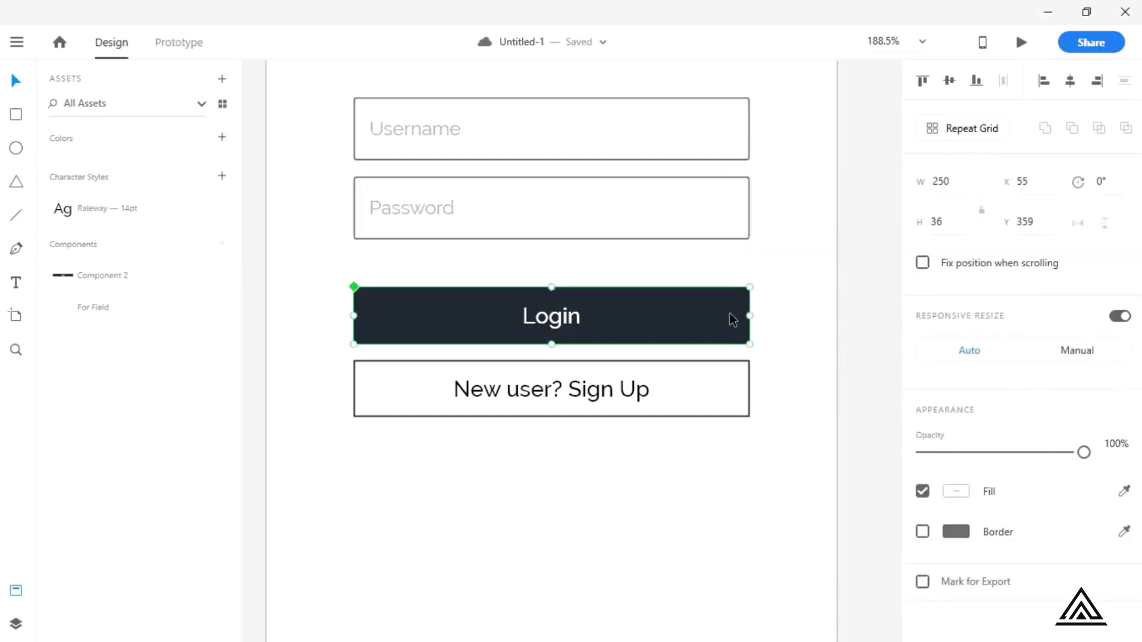
double_click(729, 313)
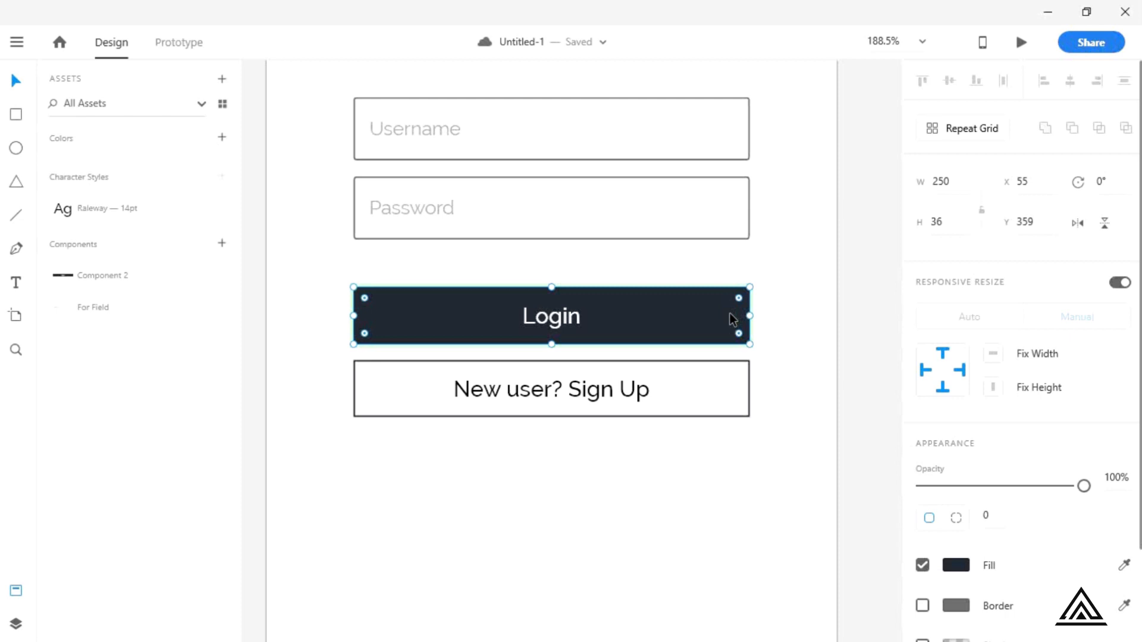
left_click(224, 141)
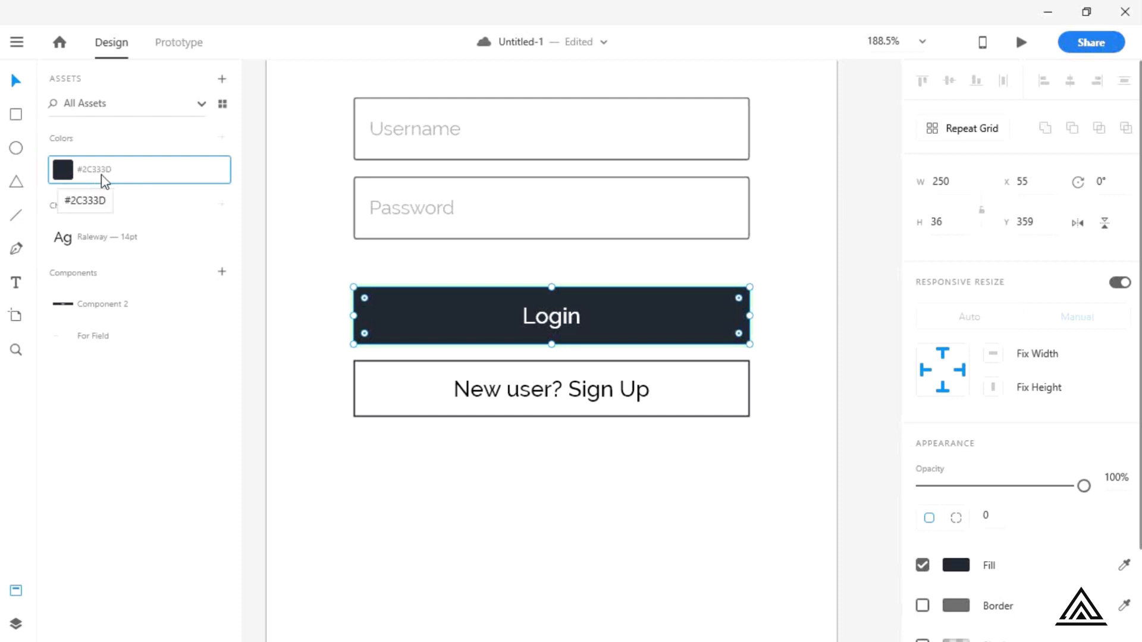
left_click(459, 480)
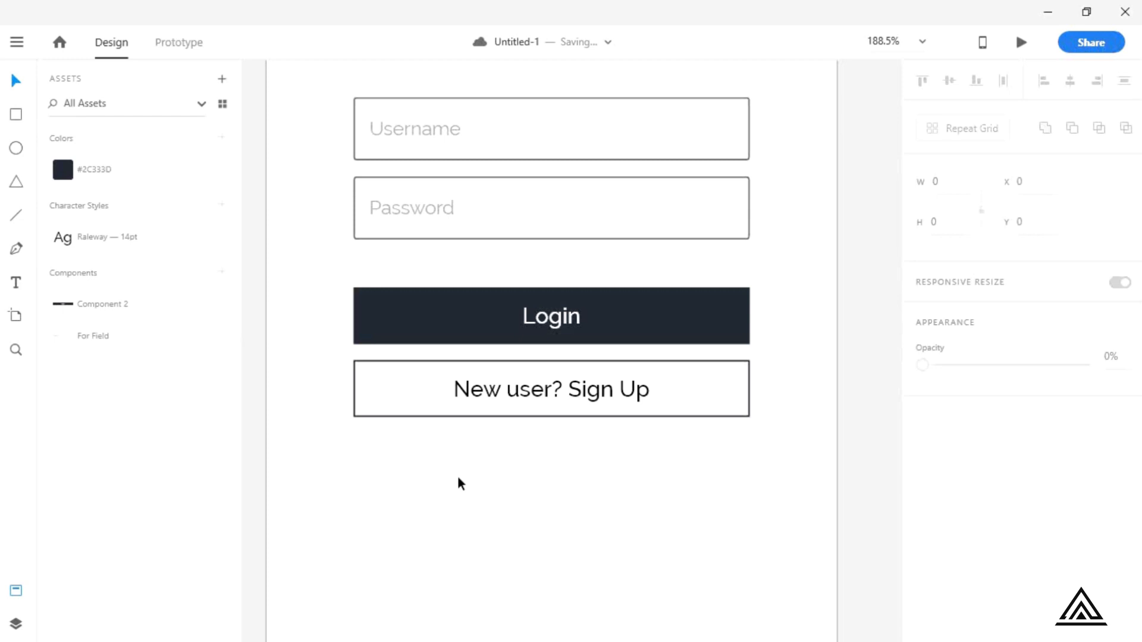
Step: Apply the saved #2C333D colour as the border of the "New user? Sign Up" rectangle, keeping its white fill
left_click(617, 418)
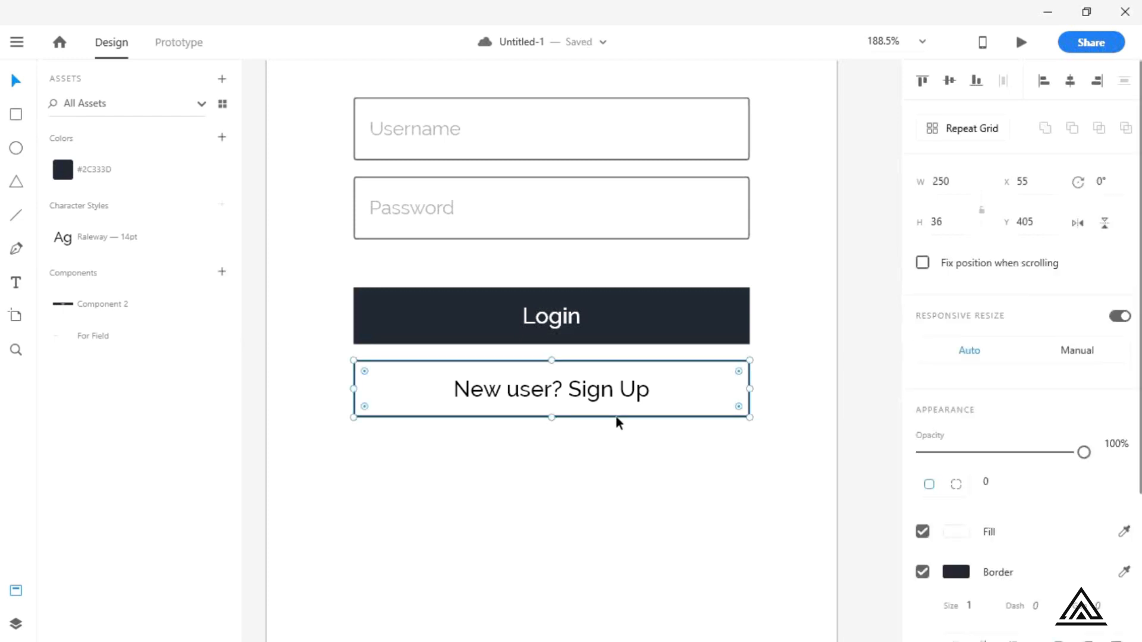
left_click(150, 175)
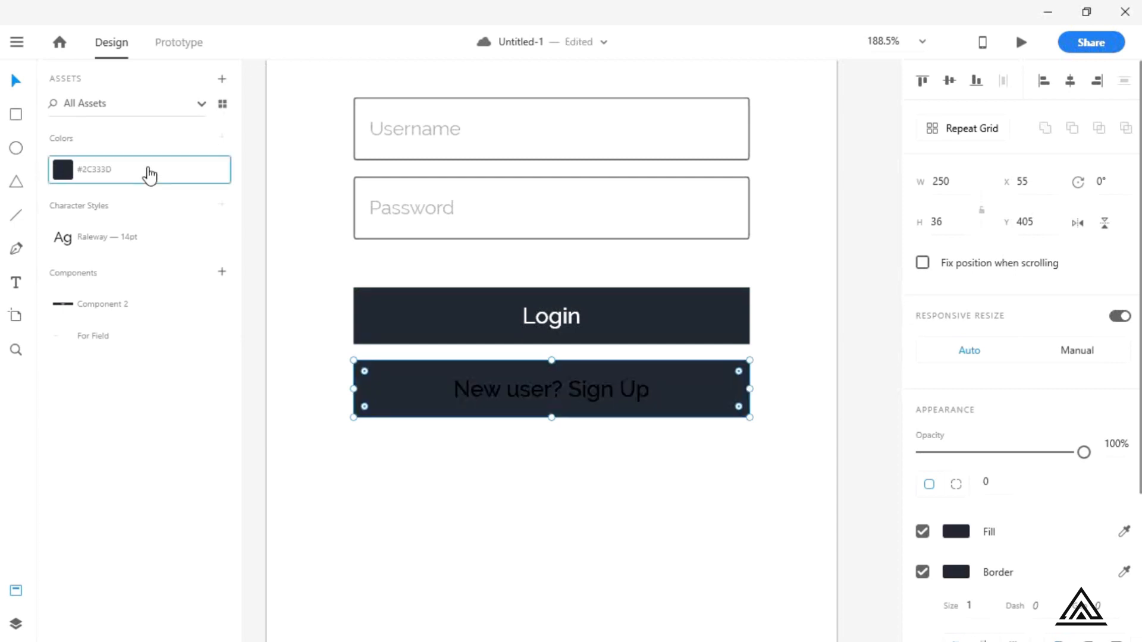
key("ctrl+z")
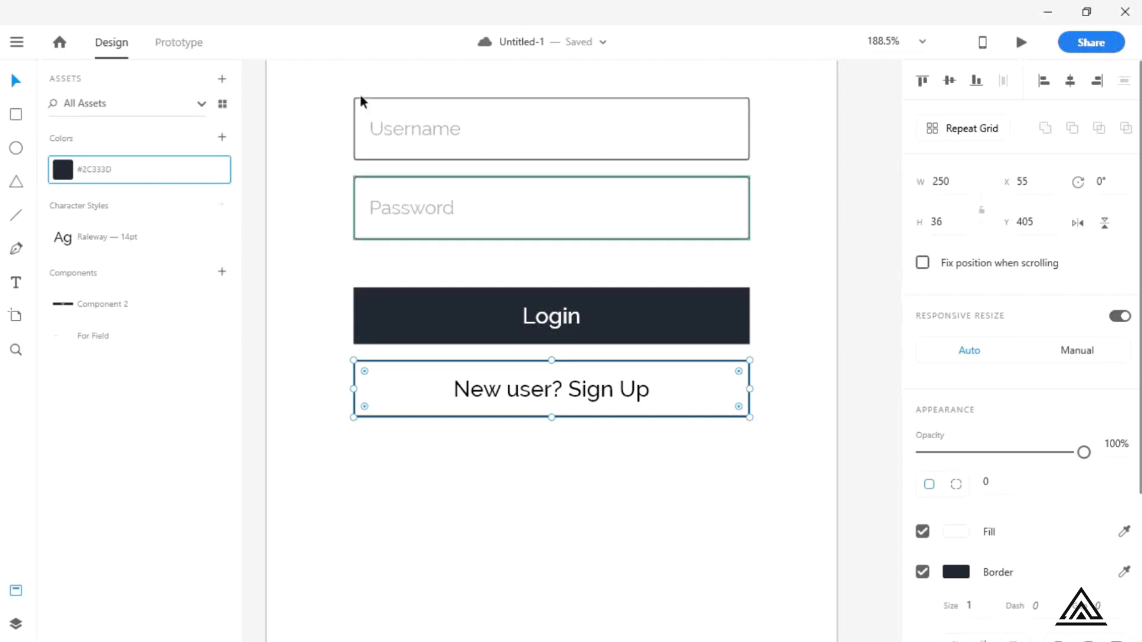
right_click(186, 171)
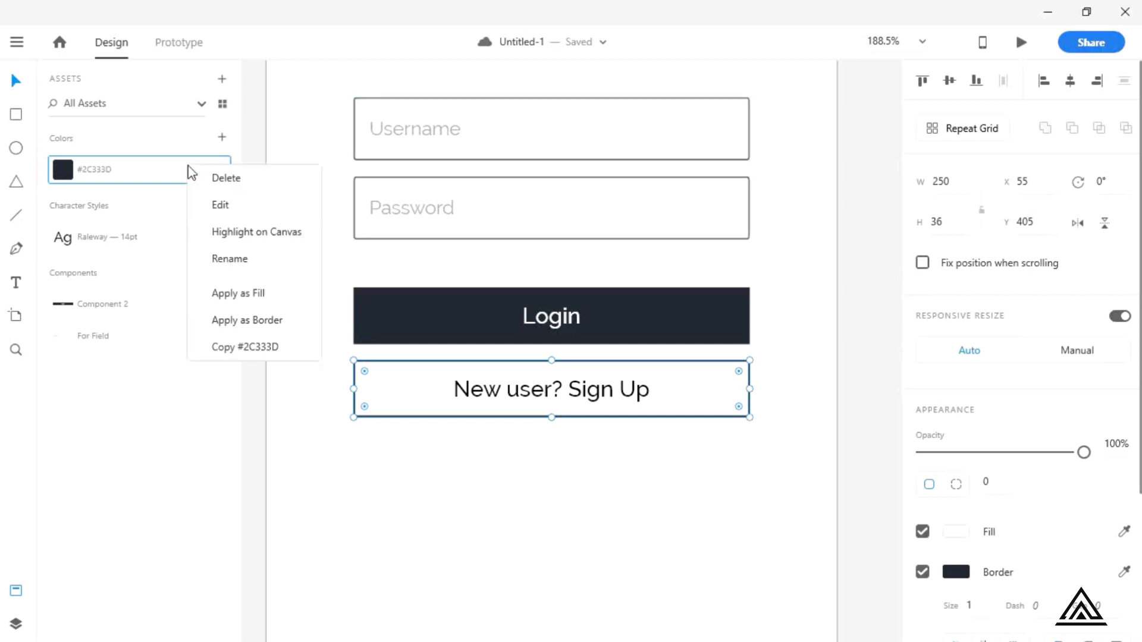
left_click(256, 321)
left_click(612, 527)
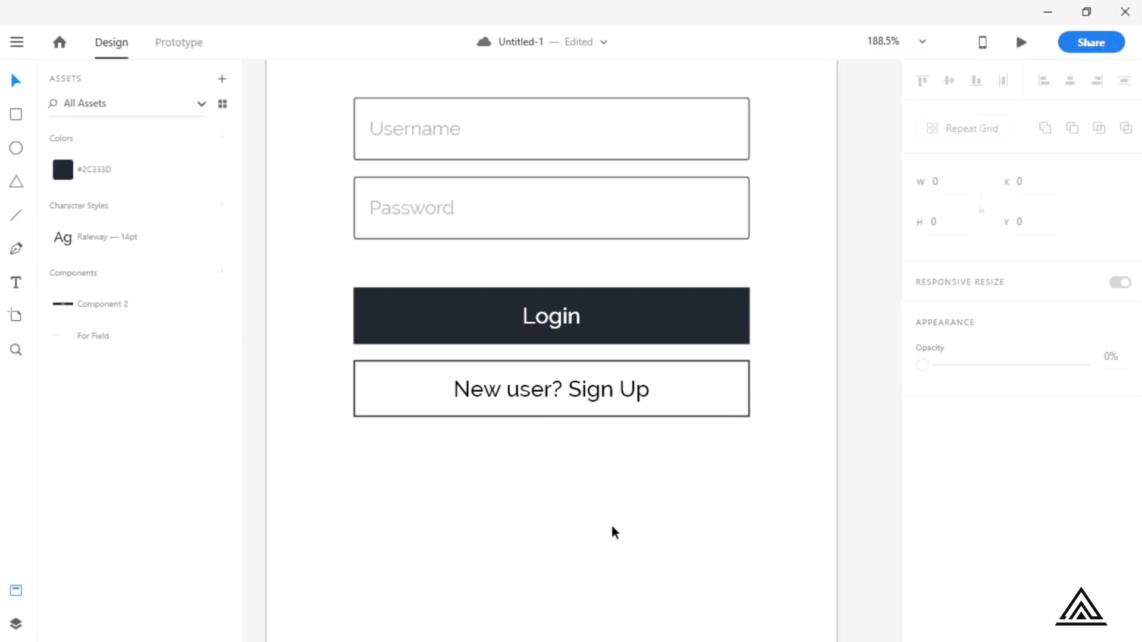
Step: Apply the saved #2C333D colour to the "New user? Sign Up" text
left_click(602, 390)
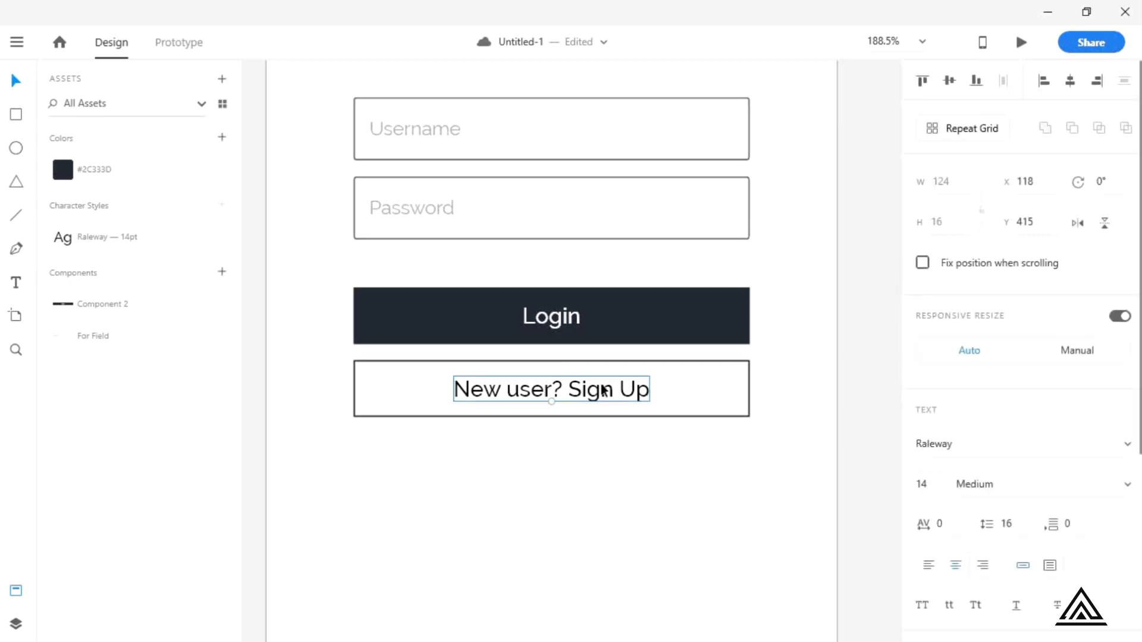
left_click(153, 167)
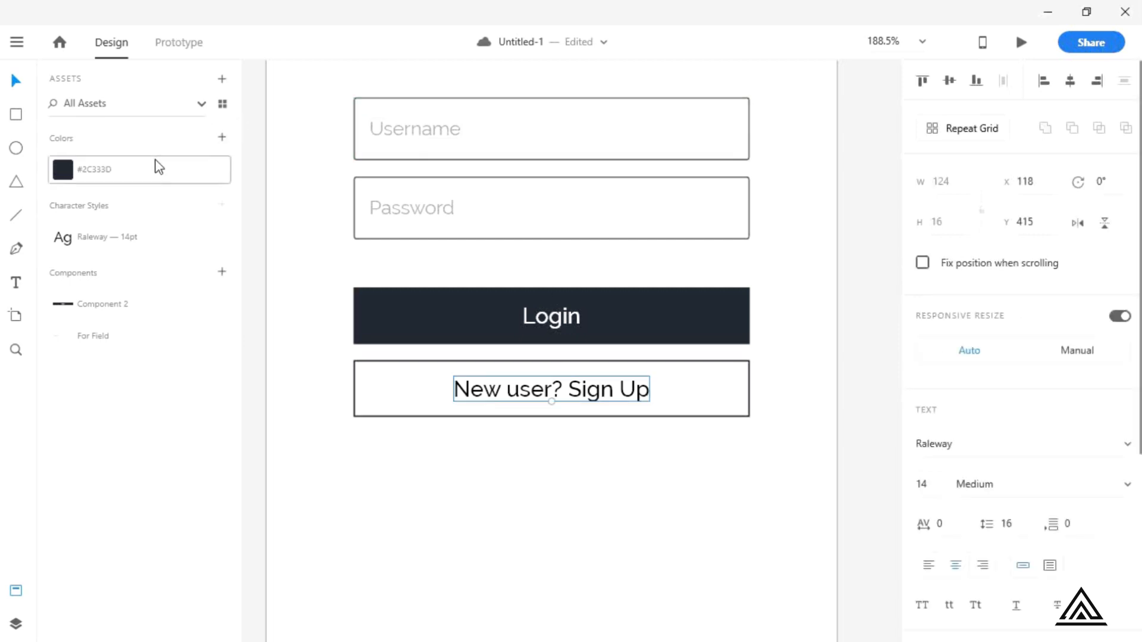
left_click(655, 496)
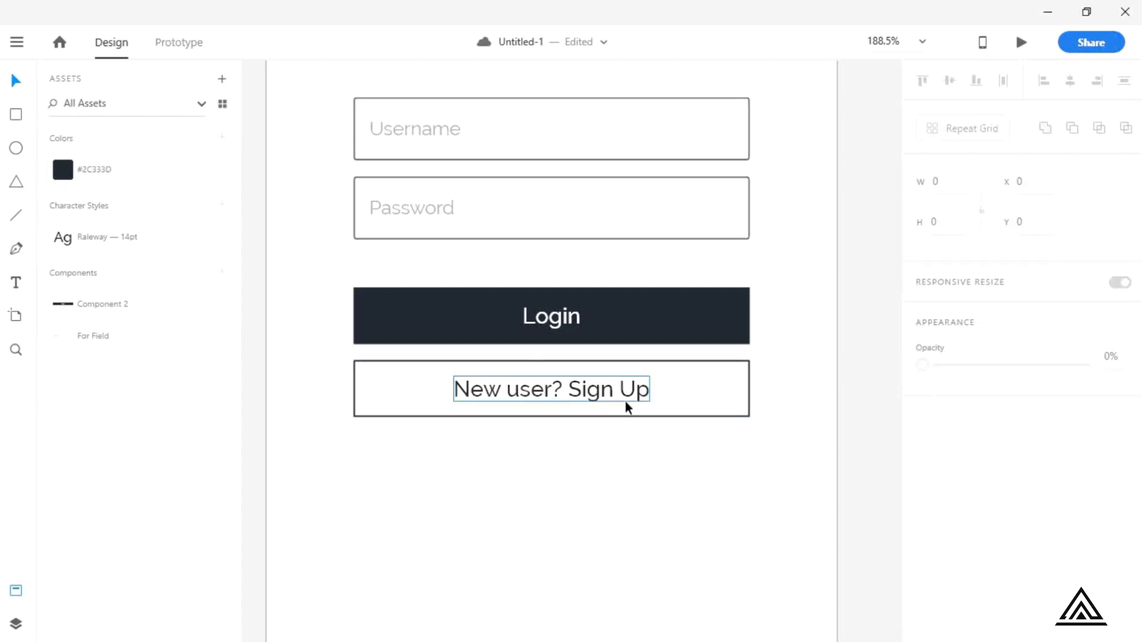
Step: Group the "New user? Sign Up" text with its rectangle and turn the group into a component
left_click_drag(627, 428, 583, 297)
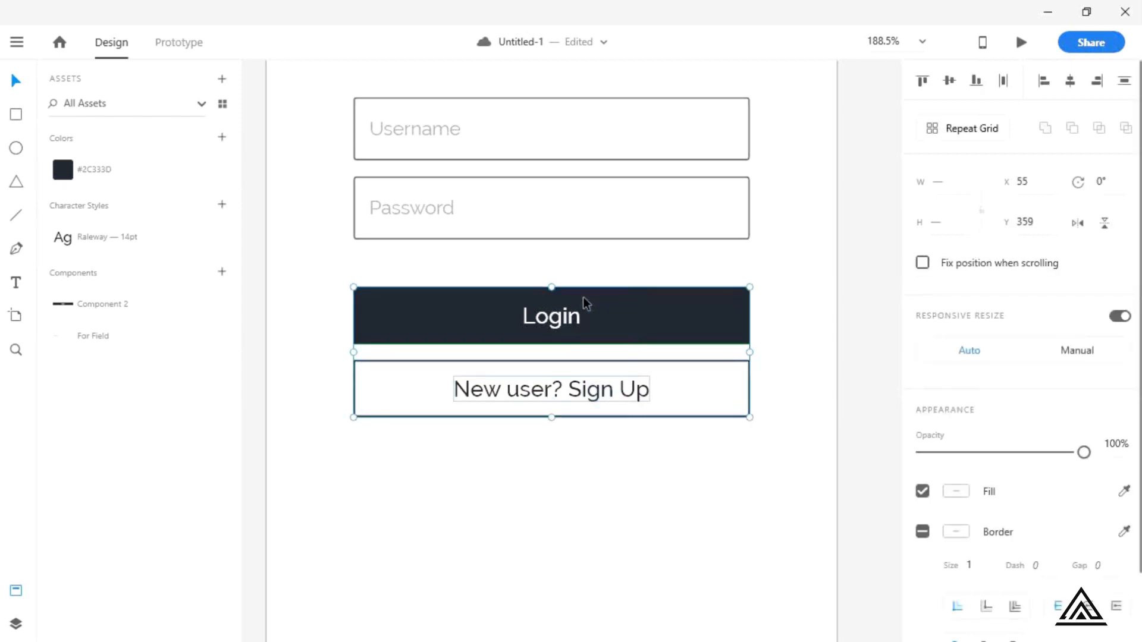
left_click_drag(633, 447, 559, 388)
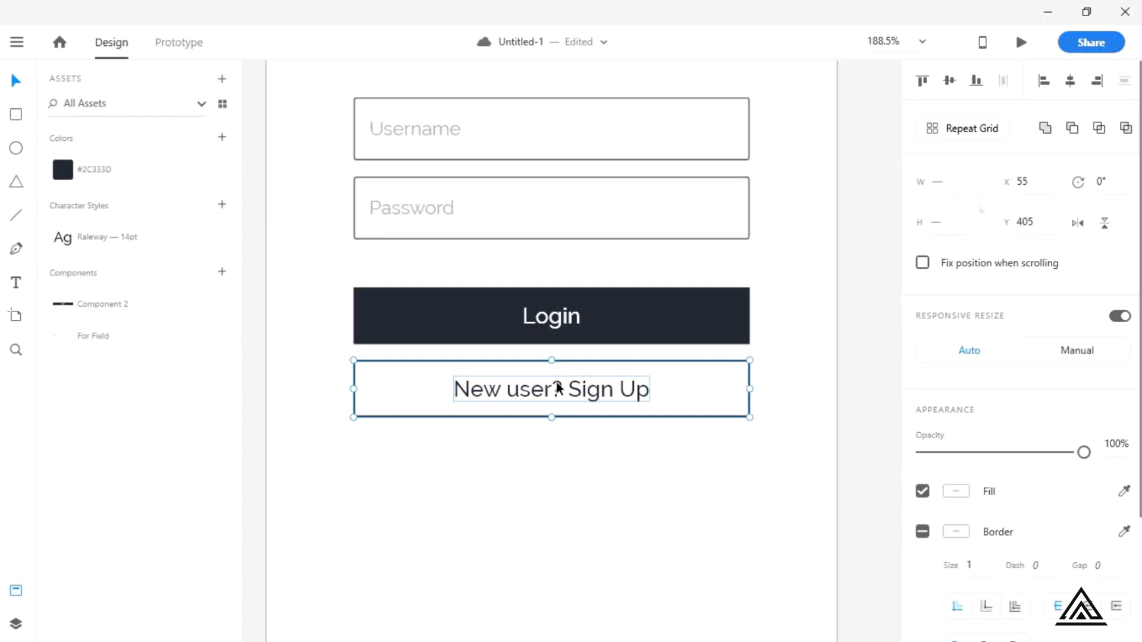
key("ctrl+g")
key("ctrl+k")
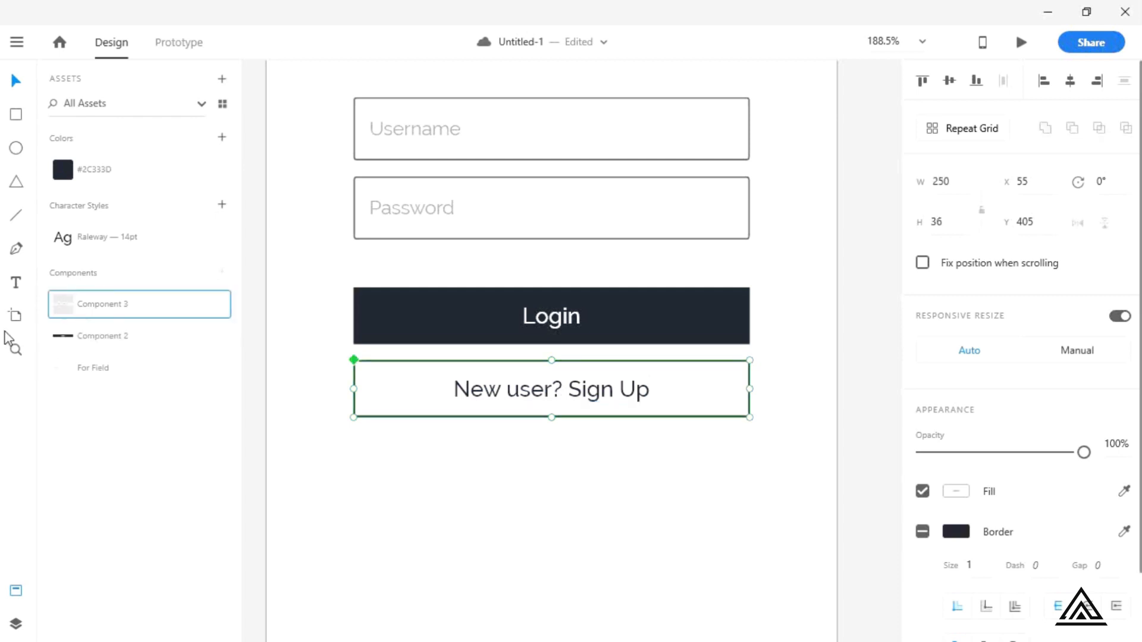
left_click(440, 541)
Step: Save the document and hide the list of assets
scroll(440, 542, "down", 3)
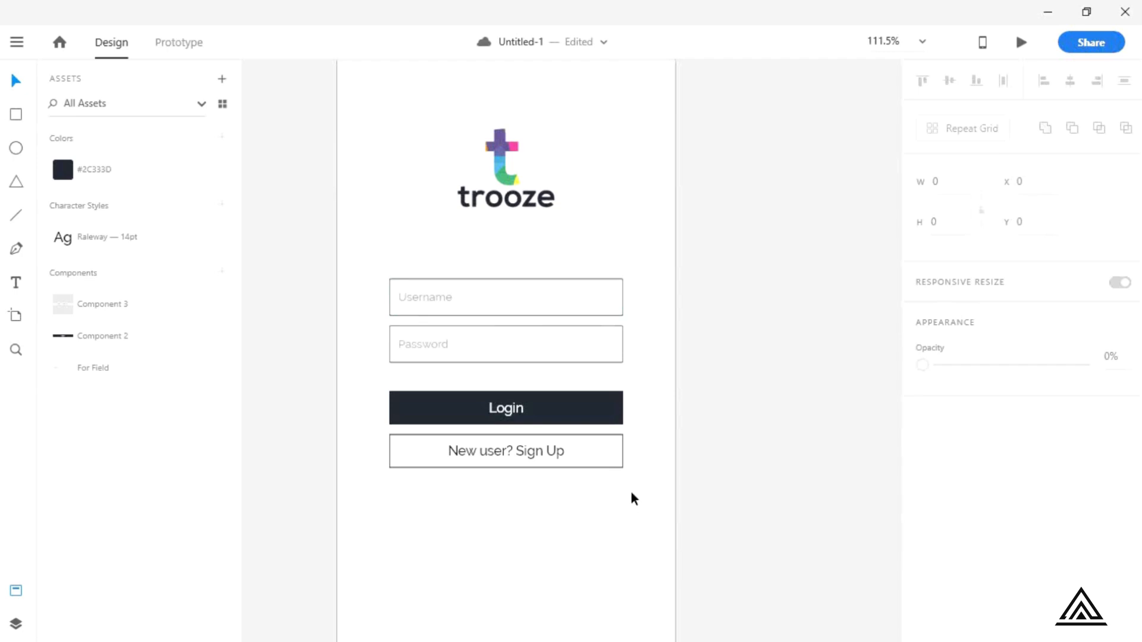
key("ctrl+s")
left_click(15, 591)
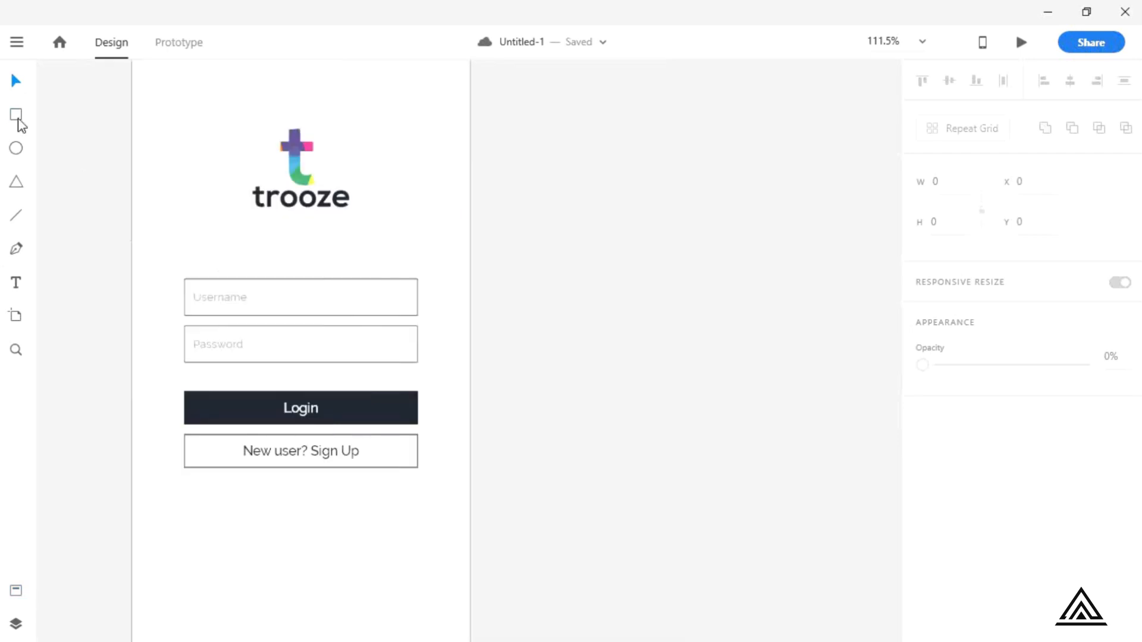
Step: Draw a 250-wide rectangle below the "New user? Sign Up" button, matching its width, and set its height to 36
left_click(16, 114)
scroll(183, 452, "down", 1)
left_click_drag(184, 452, 418, 493)
left_click(938, 223)
type("36")
key("Return")
key("v")
scroll(484, 479, "left", 2)
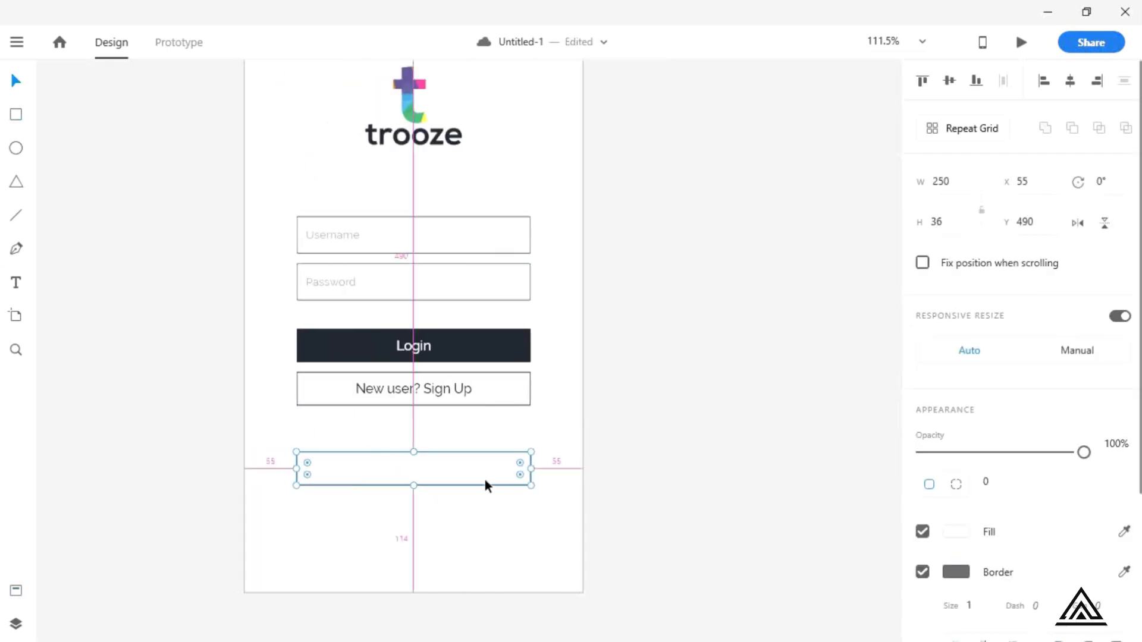
Step: Duplicate the new empty rectangle just beneath itself and move the pair up slightly
left_click_drag(485, 480, 484, 522)
left_click(472, 470, "shift")
left_click_drag(489, 471, 489, 462)
left_click(577, 465)
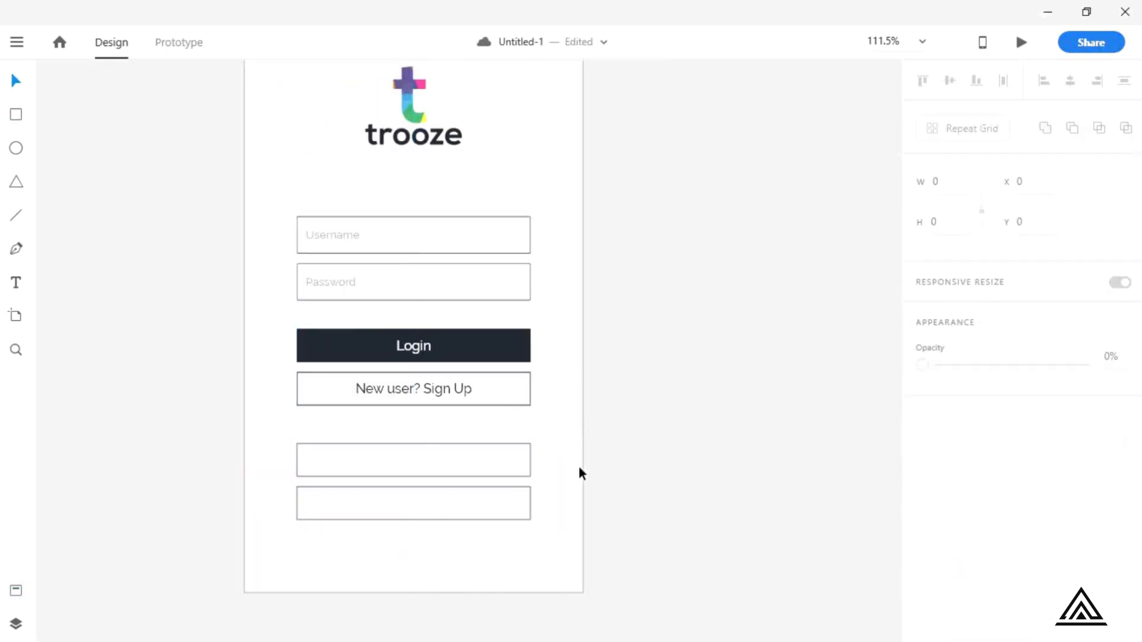
Step: Add the centred text "Login with Google" in the upper empty rectangle and change its fill to black
key("t")
left_click(413, 469)
left_click(586, 453)
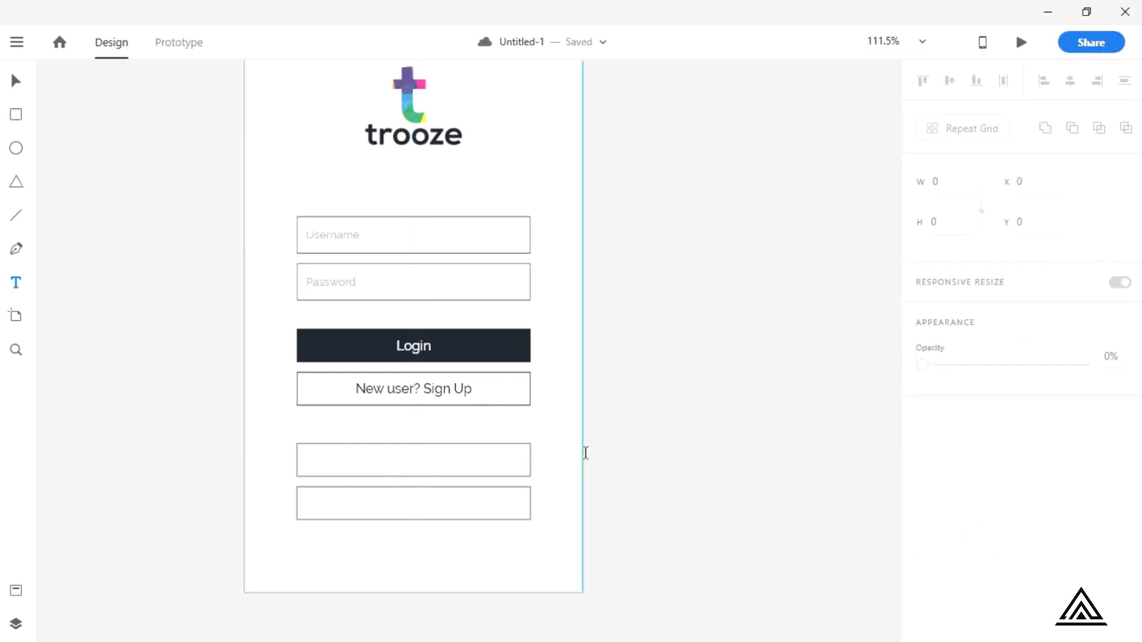
left_click(414, 464)
type("Login with Google")
key("Escape")
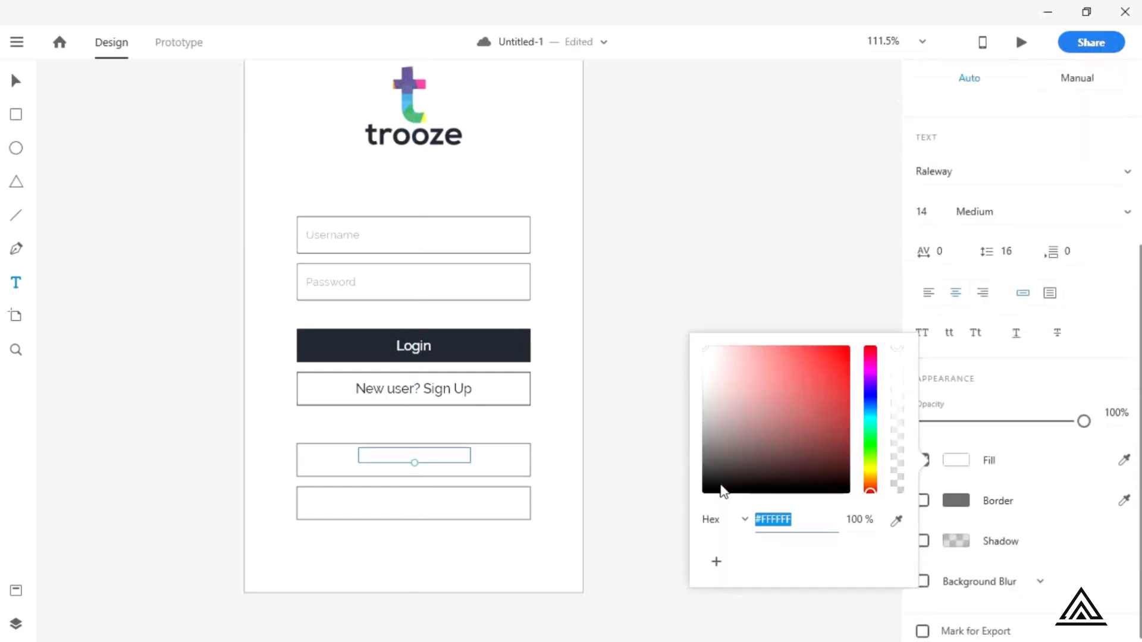
scroll(431, 439, "down", 1)
Step: Duplicate the "Login with Google" text into the lower rectangle and reword the copy as "Login with Facebook"
key("v")
left_click_drag(430, 448, 431, 501)
double_click(440, 506)
type("Facebook")
left_click(493, 562)
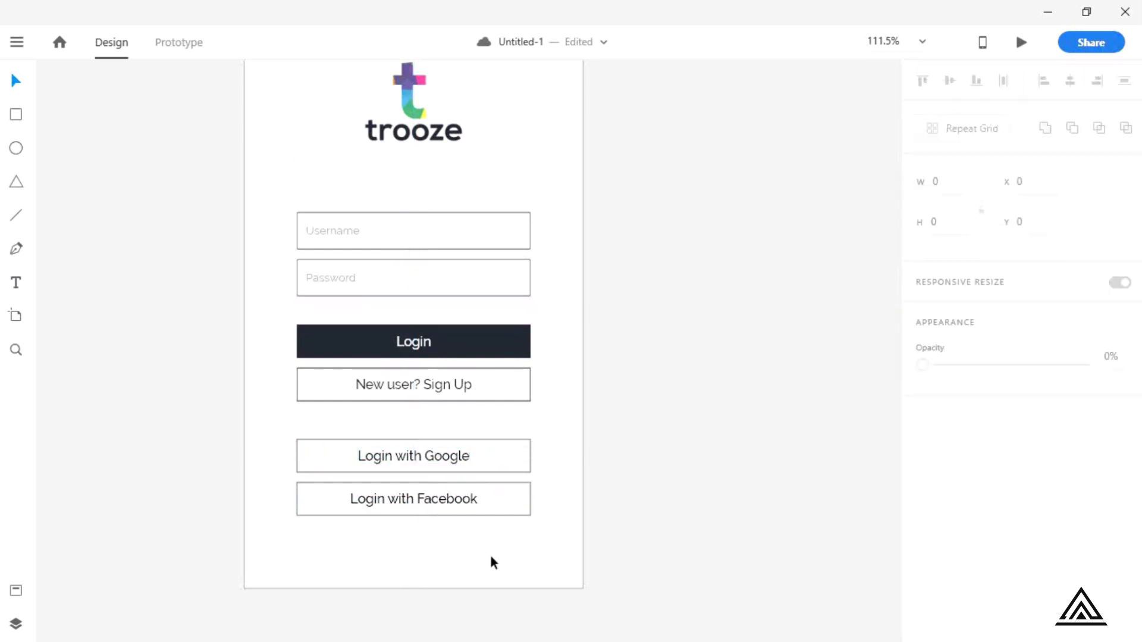
Step: Add the text "or login with" between the "New user? Sign Up" and "Login with Google" buttons
left_click_drag(426, 416, 441, 495)
key("ctrl+z")
key("t")
left_click(410, 420)
type("or login with")
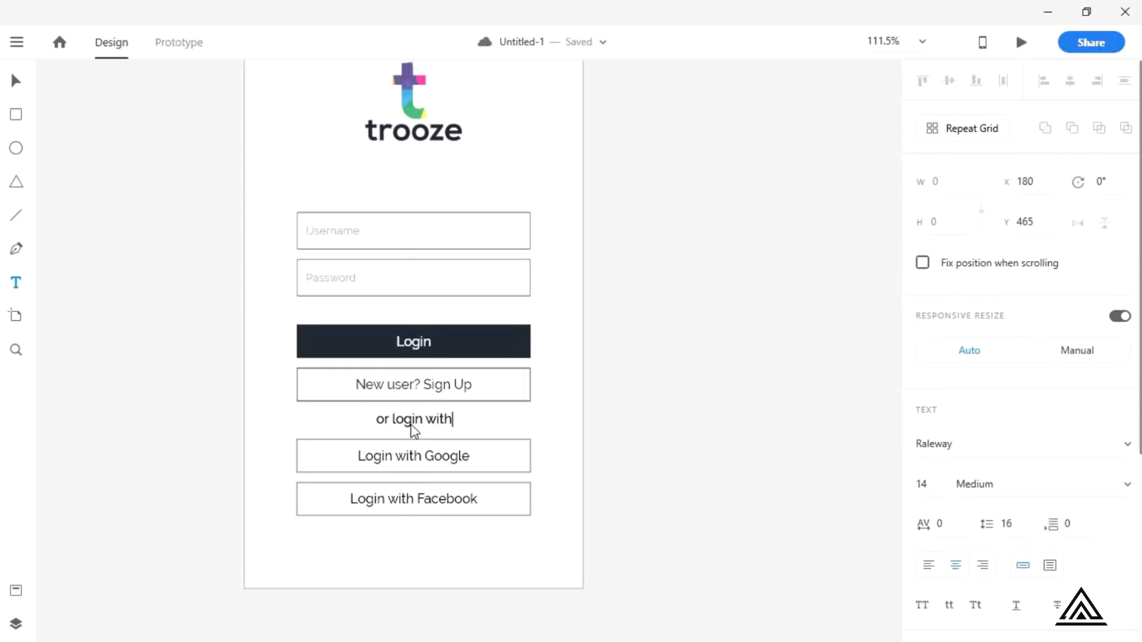
Step: Set the "or login with" text to Regular weight at size 10, centre it between the buttons and save the document
left_click(965, 488)
type("Regular")
key("Return")
left_click(926, 486)
type("10")
key("Return")
key("v")
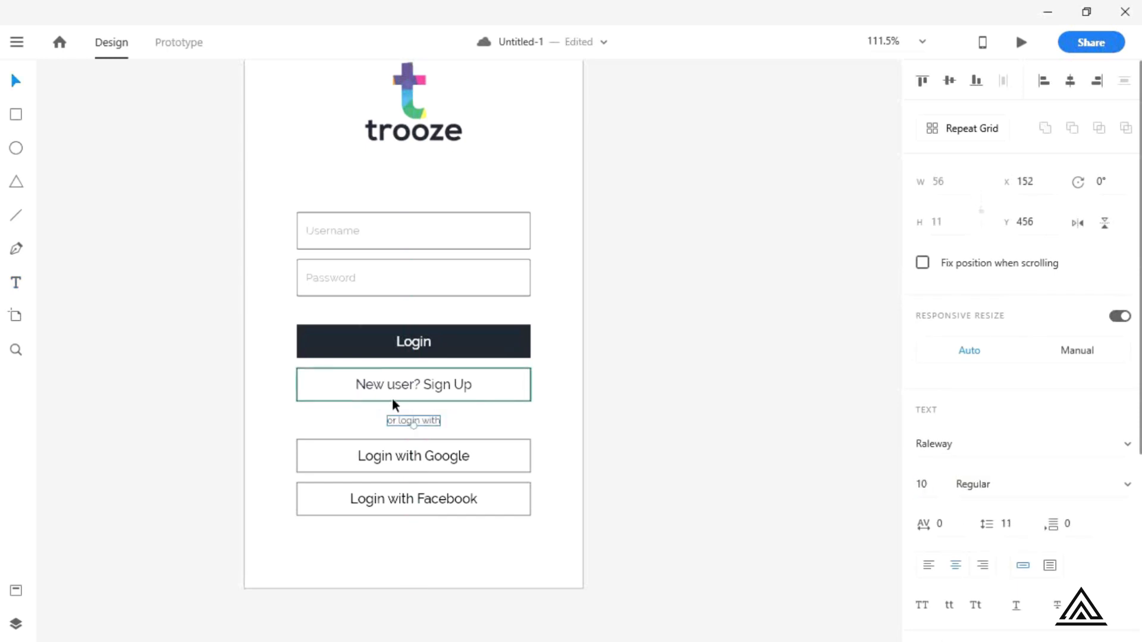
scroll(392, 399, "up", 4)
left_click(554, 469)
key("ctrl+0")
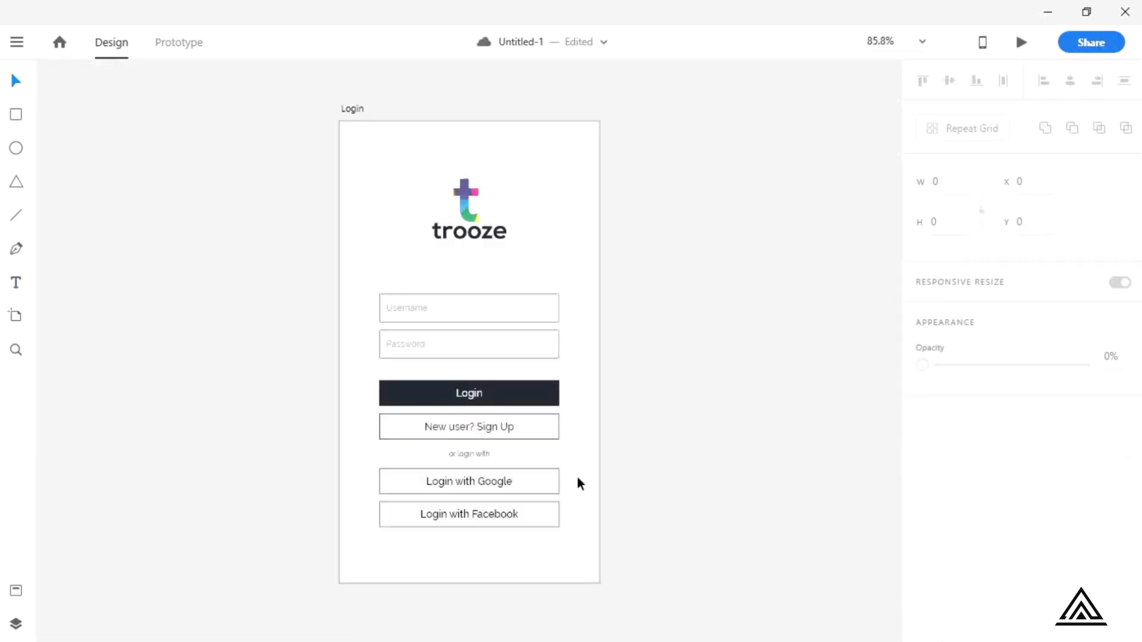
key("ctrl+s")
Step: Import facebook.svg and search.svg and move the Facebook and Google logos off the Login artboard to its left
left_click(17, 41)
left_click(119, 586)
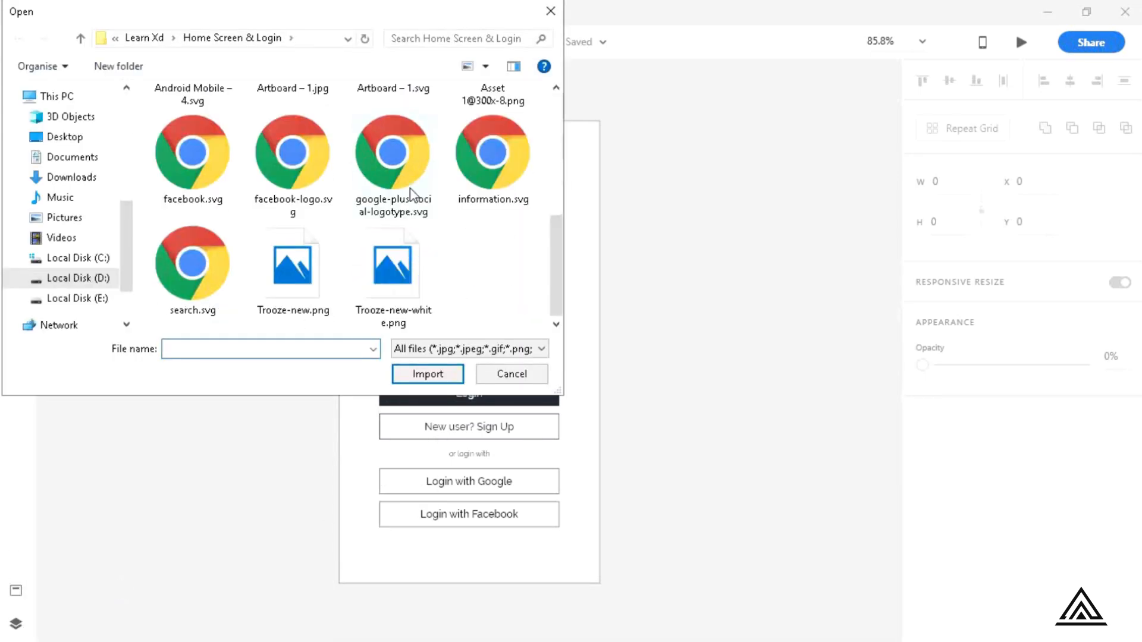
left_click(193, 156)
left_click(219, 303, "ctrl")
left_click(428, 374)
scroll(62, 279, "down", 5)
scroll(61, 280, "left", 3)
left_click_drag(622, 366, 62, 202)
left_click(332, 313)
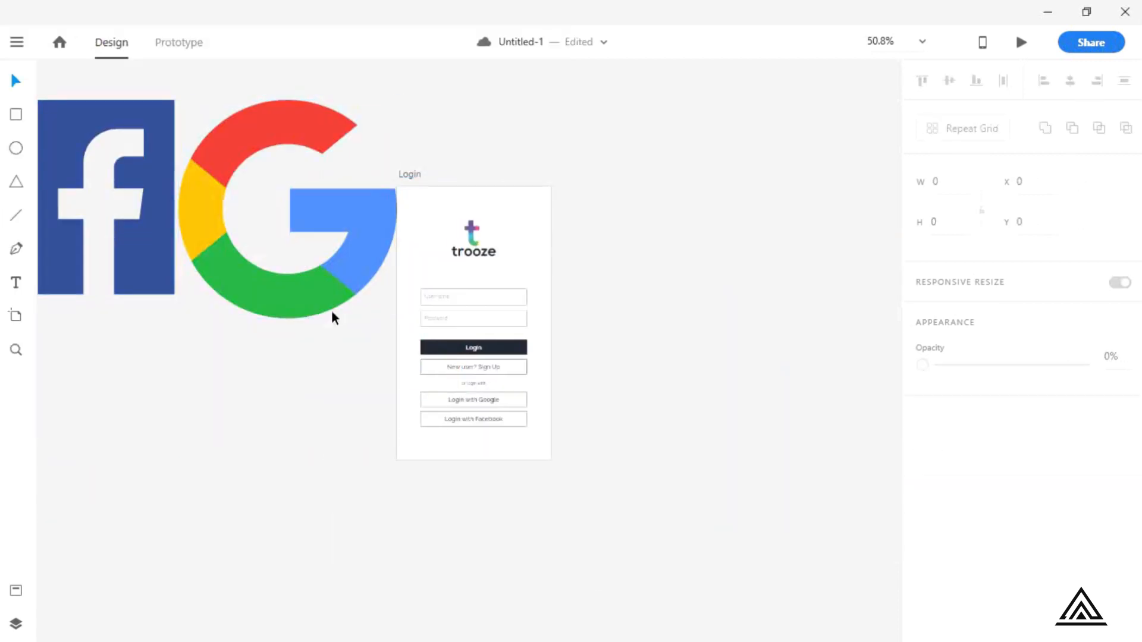
Step: Scale the Google logo down to icon size and place it just right of the "Login with Google" text
left_click_drag(332, 310, 500, 411)
left_click(500, 411)
scroll(501, 412, "up", 6)
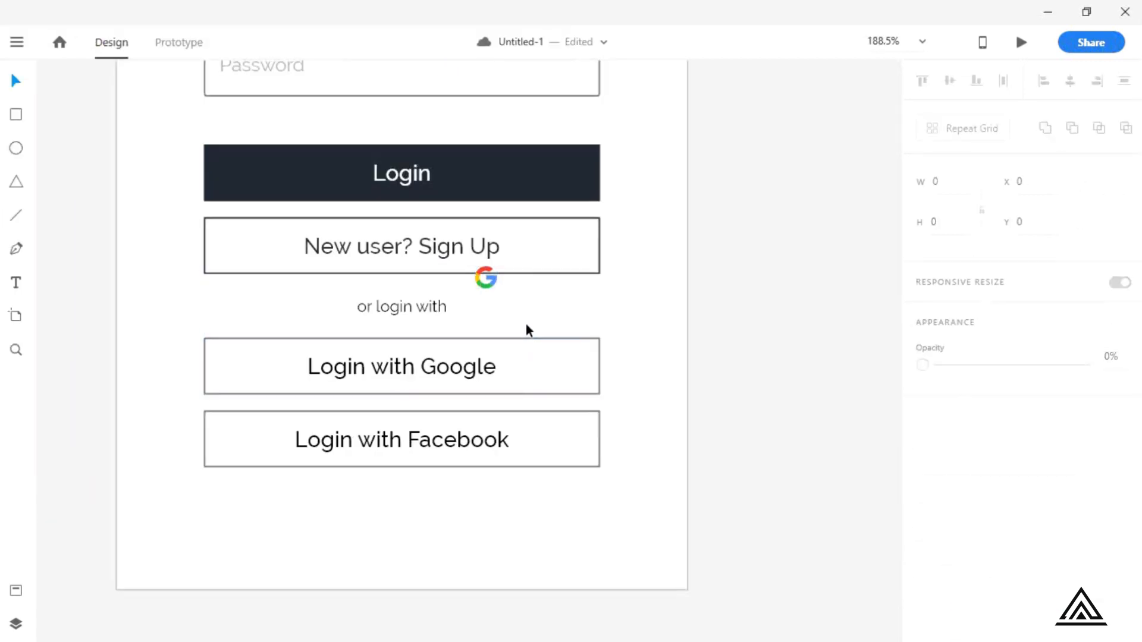
left_click(495, 282)
left_click_drag(495, 282, 517, 362)
scroll(545, 374, "up", 4)
left_click(368, 358, "shift")
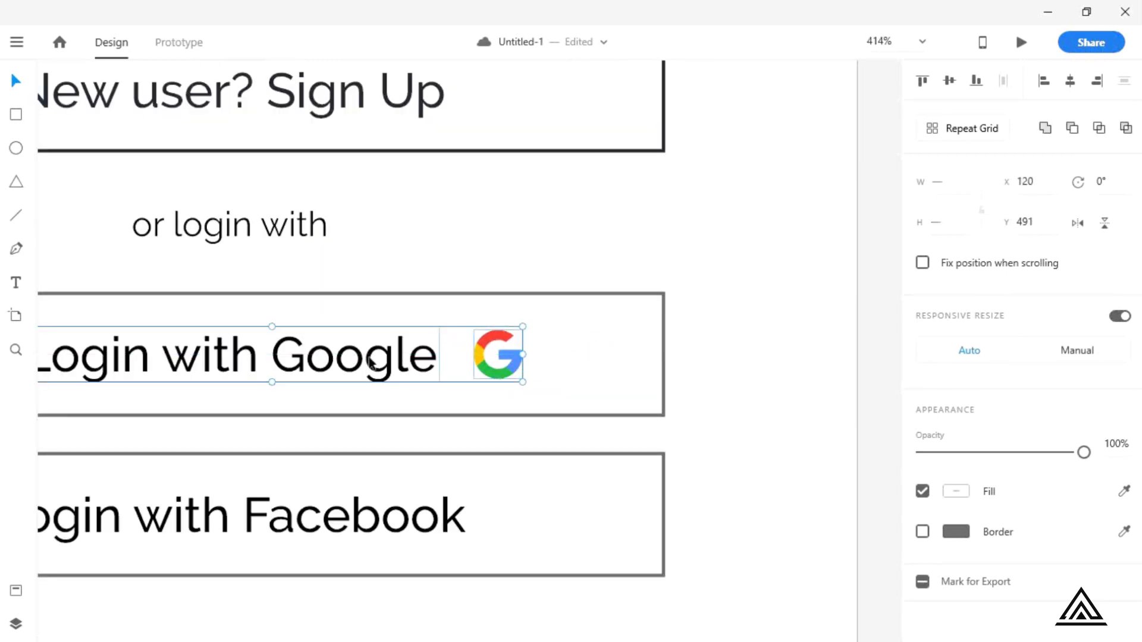
left_click(520, 369)
Step: Scale the Facebook logo down to about 16 by 16 and place it right of the "Login with Facebook" text
left_click(416, 365)
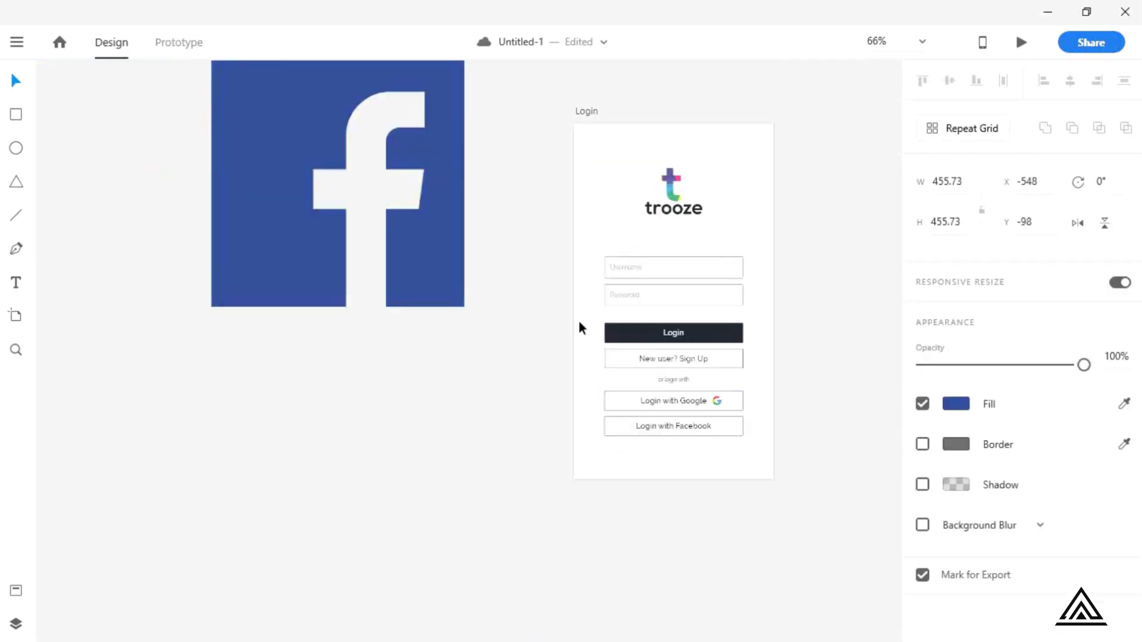
left_click_drag(579, 322, 717, 386)
left_click_drag(822, 509, 723, 432)
scroll(742, 474, "up", 7)
scroll(705, 471, "up", 3)
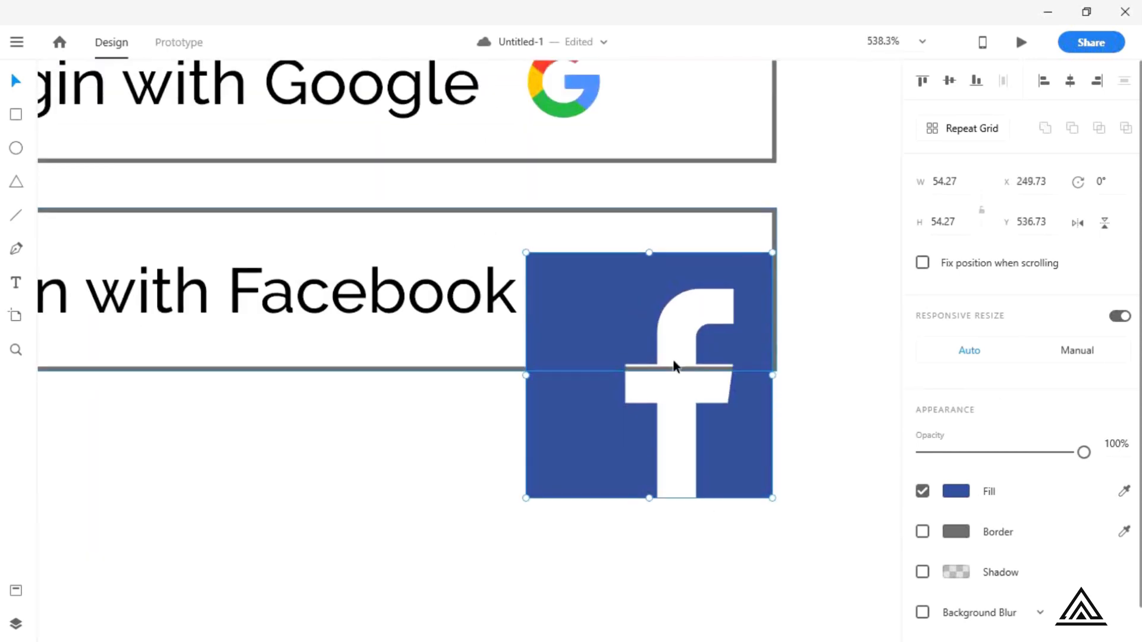
left_click_drag(675, 366, 672, 279)
left_click_drag(773, 411, 685, 325)
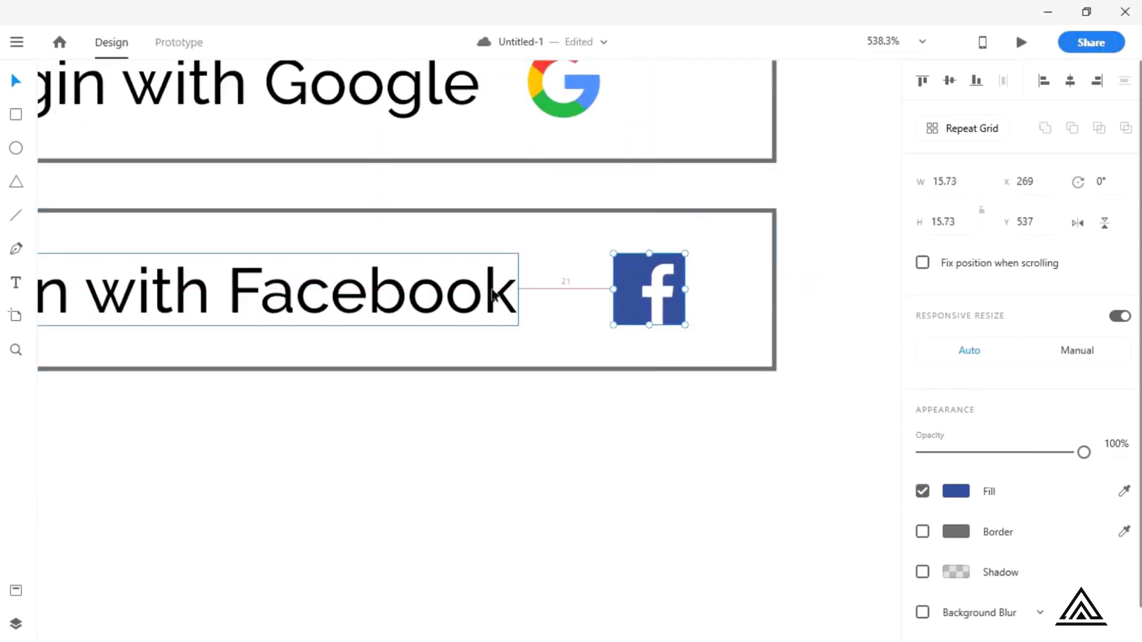
Step: Nudge the Facebook logo closer to its "Login with Facebook" text and centre the text and logo together horizontally on the artboard
key("shift+Left")
key("Left")
scroll(492, 291, "down", 3)
left_click(493, 293, "shift")
key("ctrl+g")
left_click(1070, 81)
key("ctrl+shift+g")
left_click(692, 316)
Step: Centre the "Login with Google" text and its Google logo horizontally on the artboard as one temporary group
left_click(455, 199)
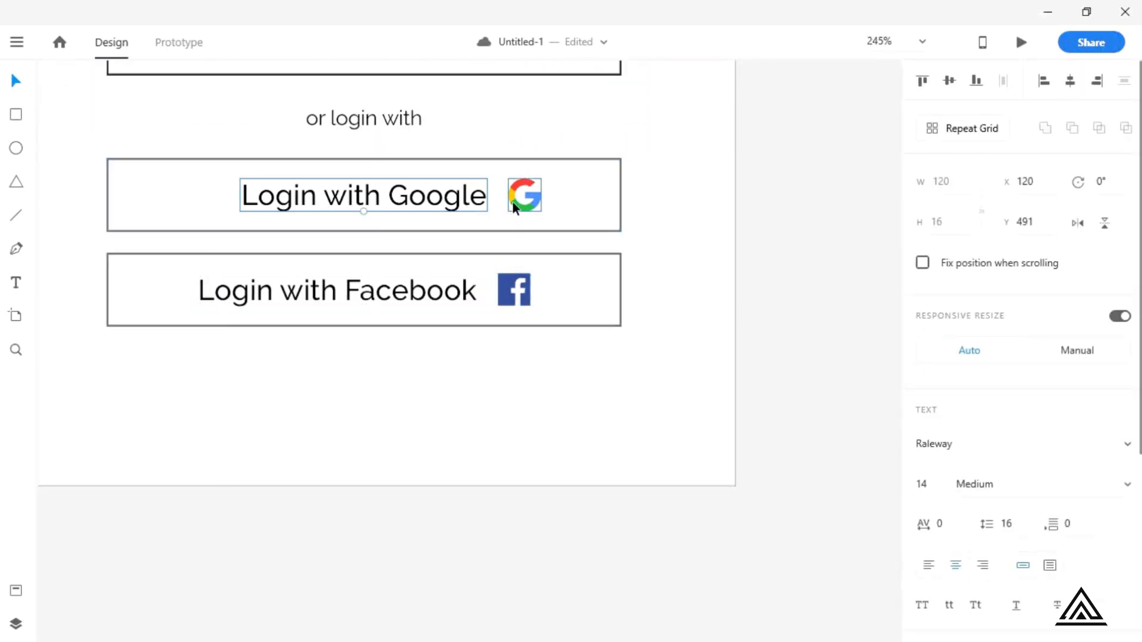
left_click(513, 207, "shift")
key("ctrl+g")
left_click(1070, 81)
key("ctrl+shift+g")
left_click(712, 257)
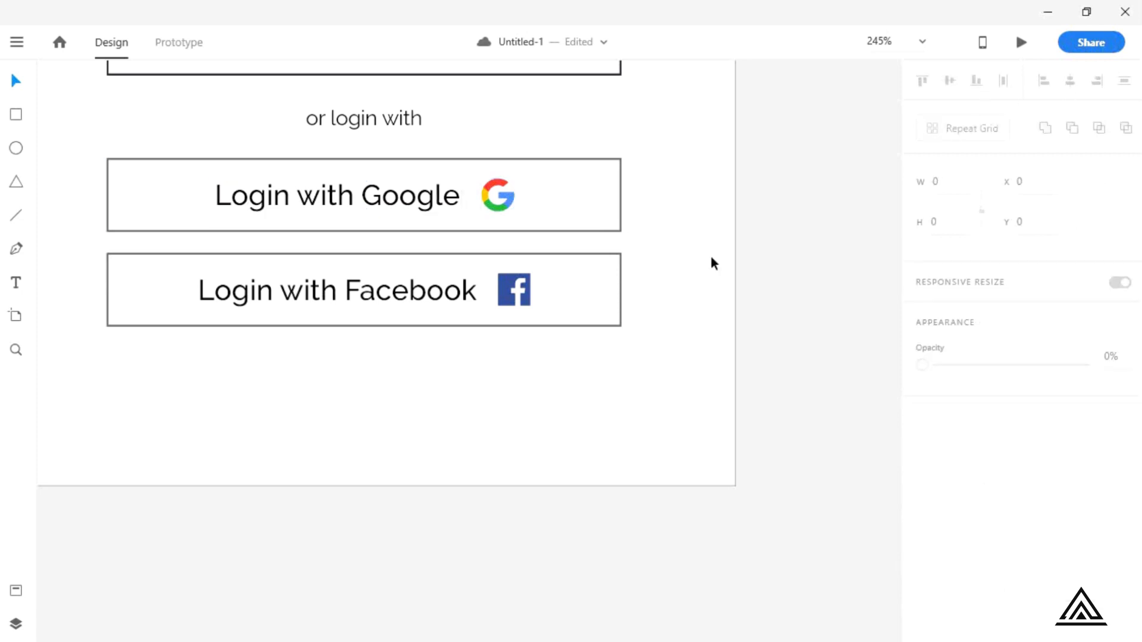
Step: Fill the Facebook button with the logo's blue, recolour its text and logo white, and remove the button's border
scroll(712, 257, "down", 2)
scroll(712, 257, "up", 1)
left_click(433, 578)
key("i")
left_click(398, 572)
left_click(398, 572)
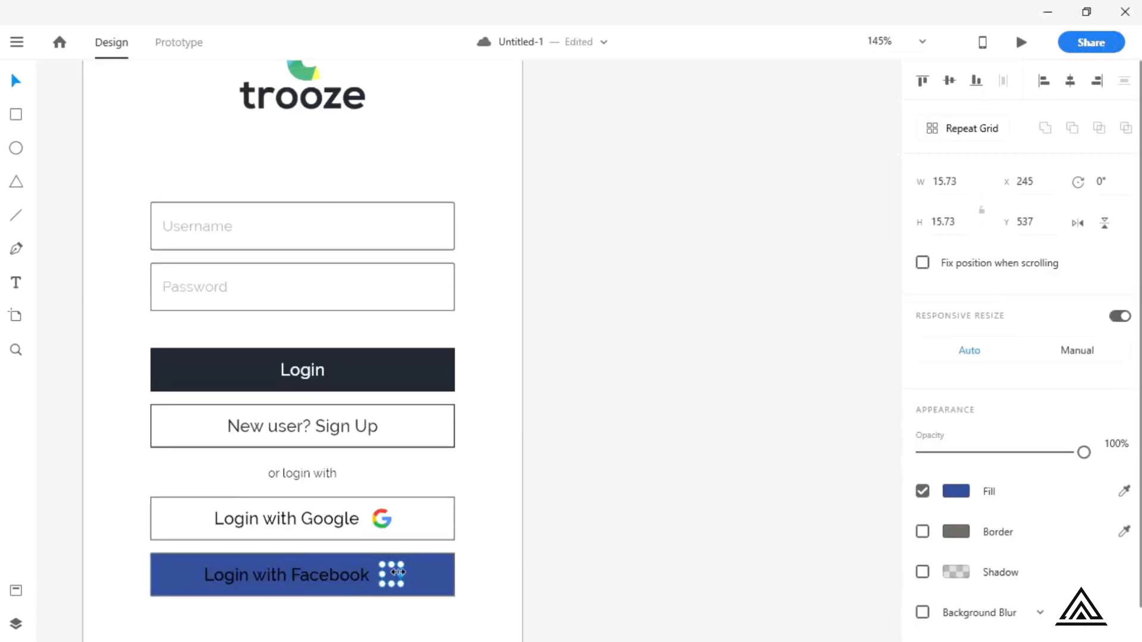
left_click(352, 575, "shift")
key("i")
left_click(512, 533)
left_click(434, 576)
left_click(921, 573)
Step: Apply the saved colour #2C333D to the border of the "Login with Google" button
left_click(433, 520)
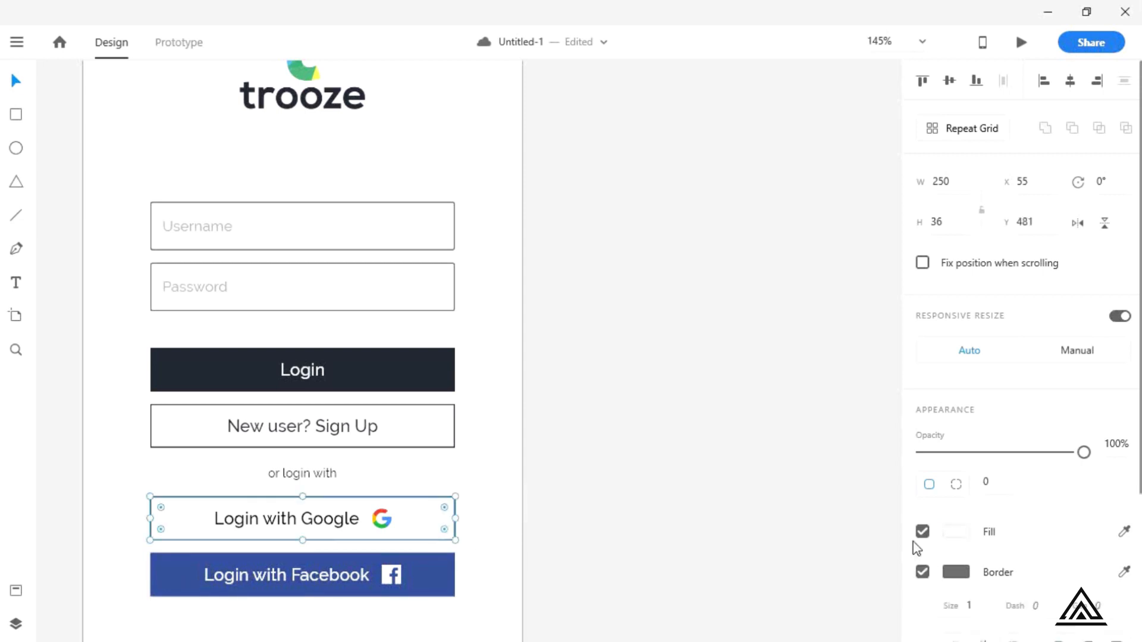
left_click(16, 591)
right_click(62, 170)
left_click(173, 327)
left_click(428, 520)
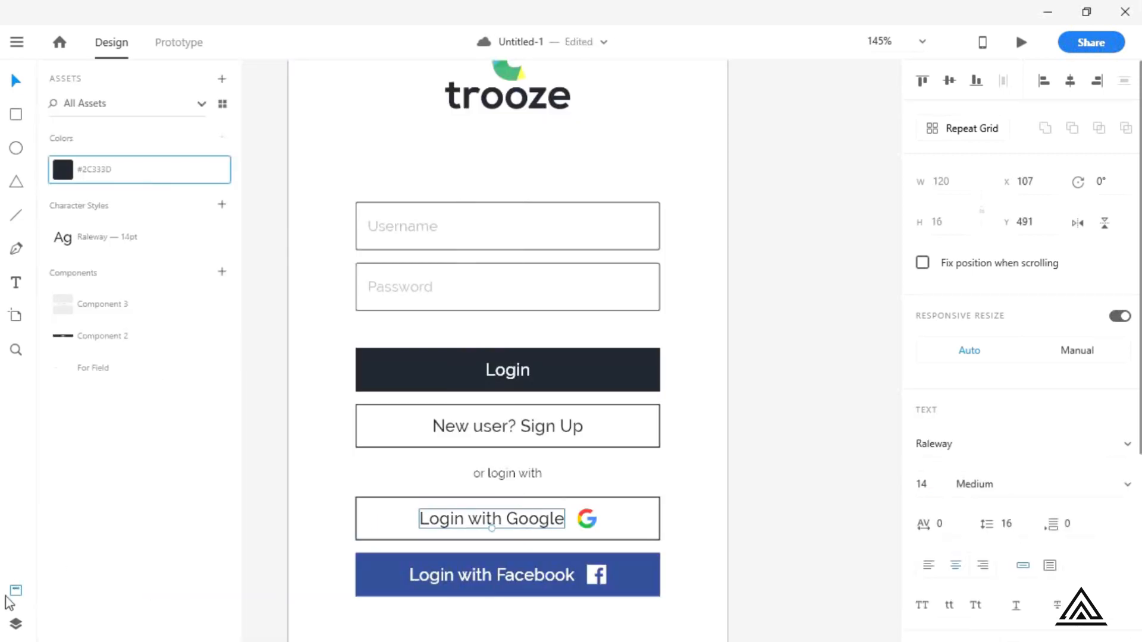
left_click(14, 593)
key("ctrl+0")
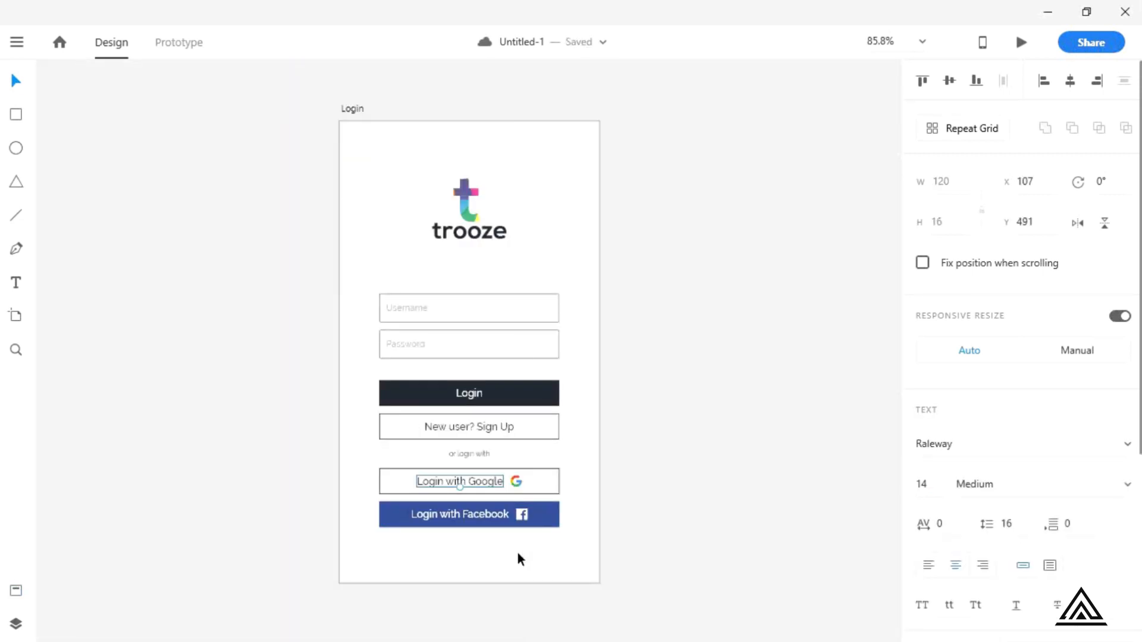
left_click(518, 552)
left_click_drag(440, 275, 500, 351)
left_click_drag(536, 370, 577, 538)
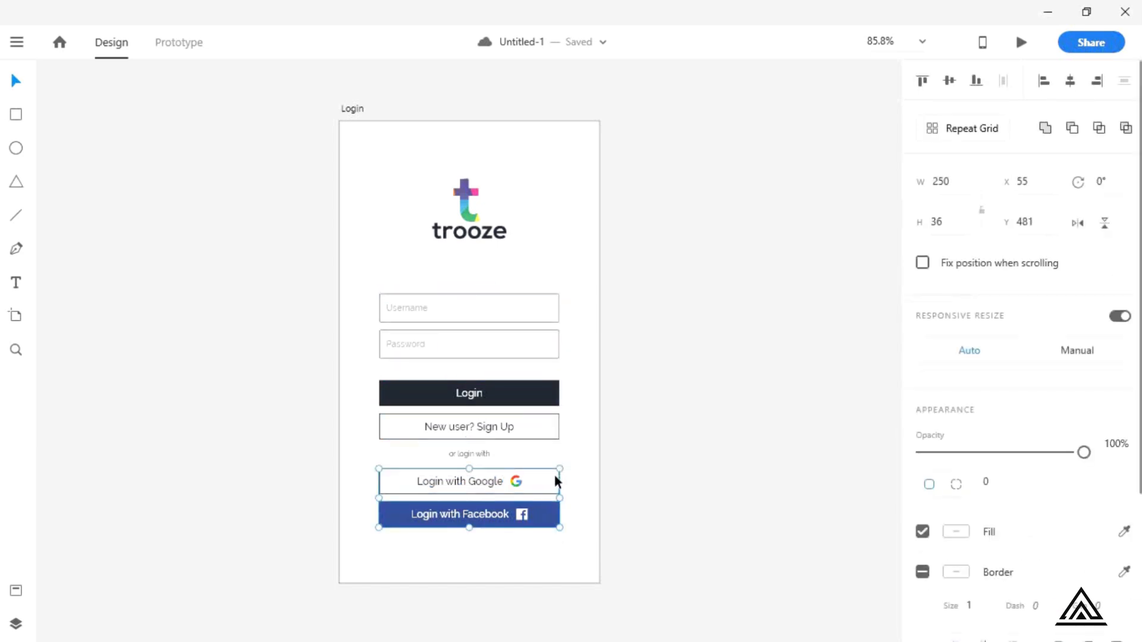
left_click(555, 542)
left_click(533, 522)
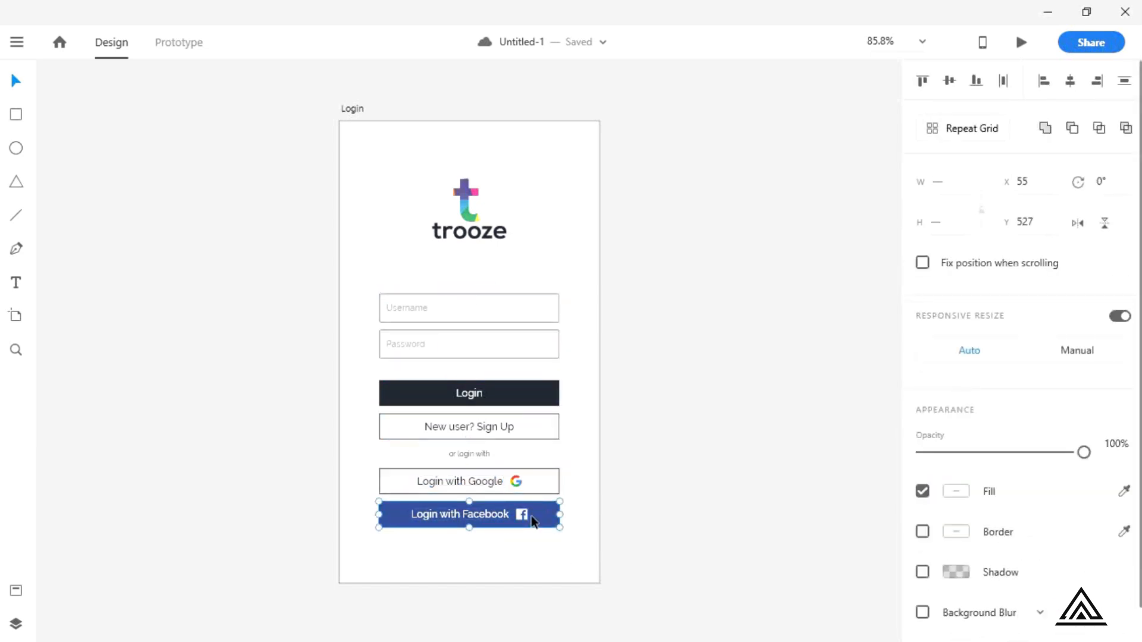
left_click(543, 550)
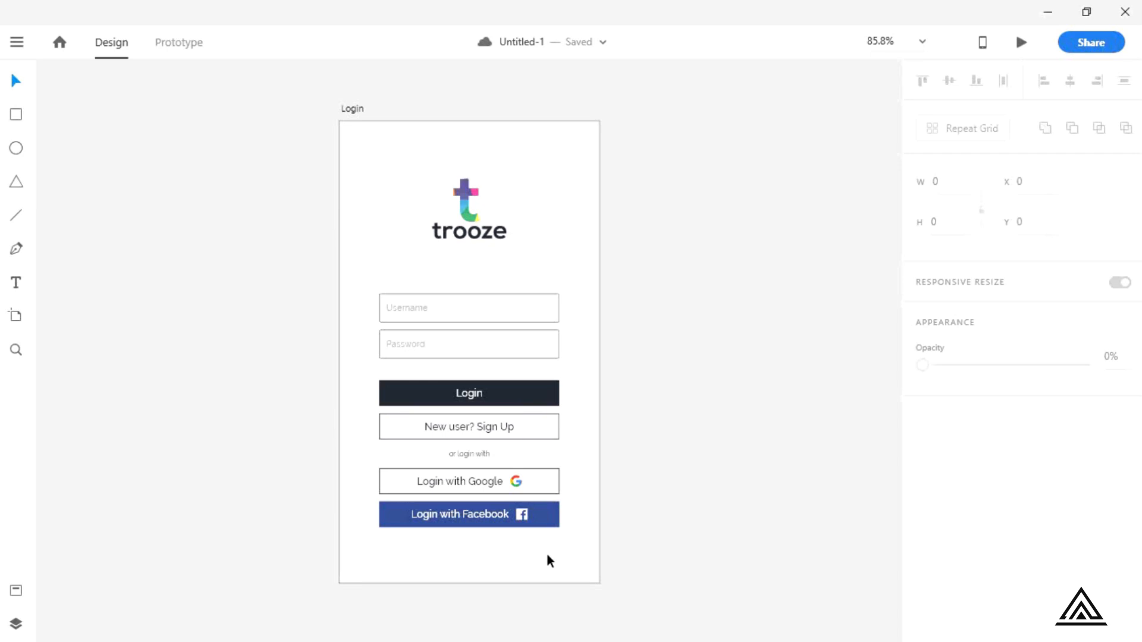
Step: Duplicate the Login artboard and rename the copy "Sign Up"
left_click(358, 112)
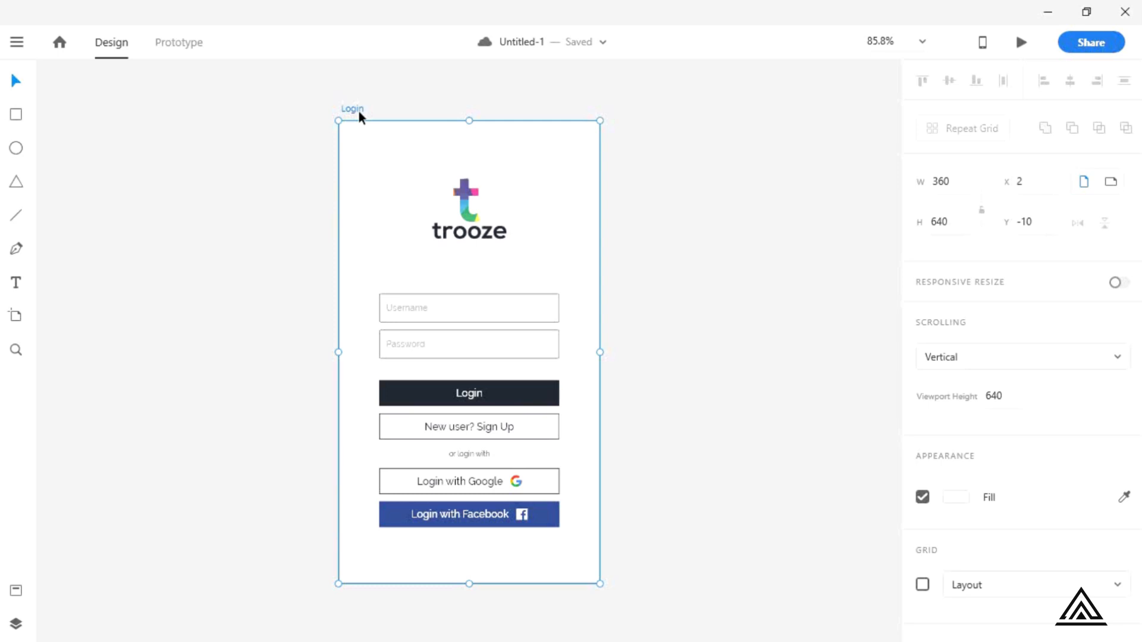
key("ctrl+d")
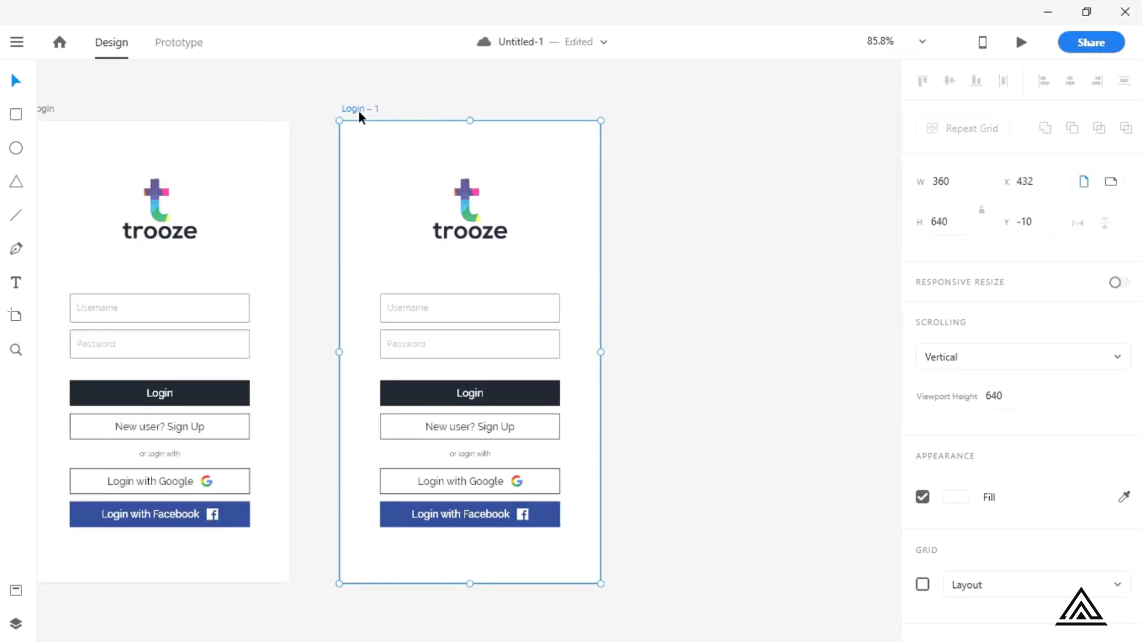
double_click(359, 112)
type("Sign Up")
key("Return")
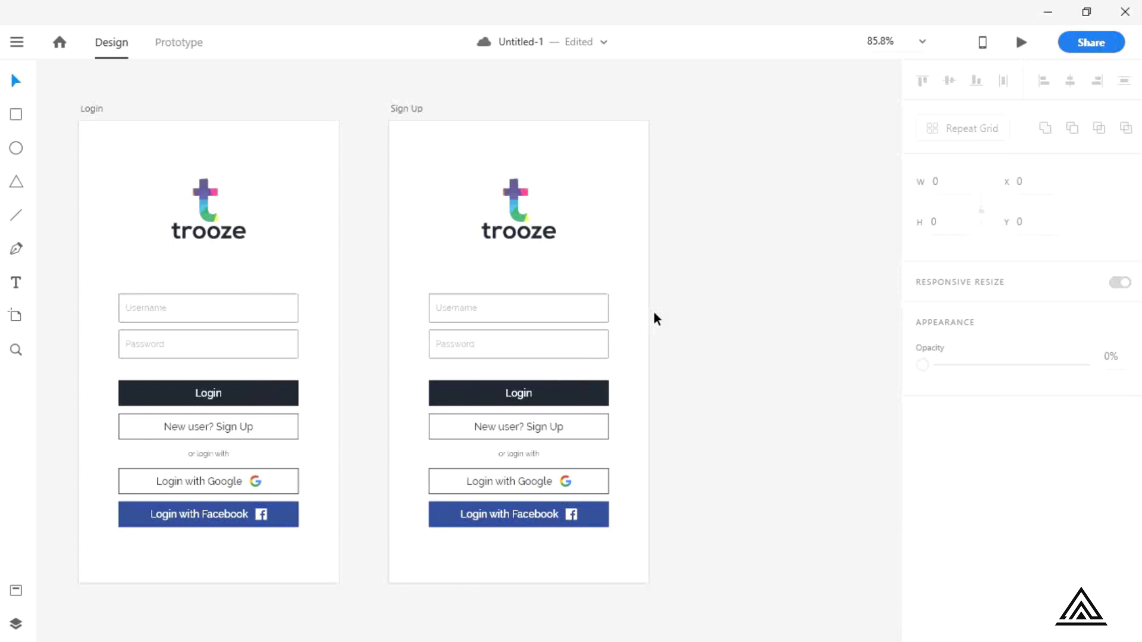
Step: Add a third input field by duplicating the Password field on the Sign Up artboard, and move all three fields up above the Login button
left_click_drag(652, 309, 581, 360)
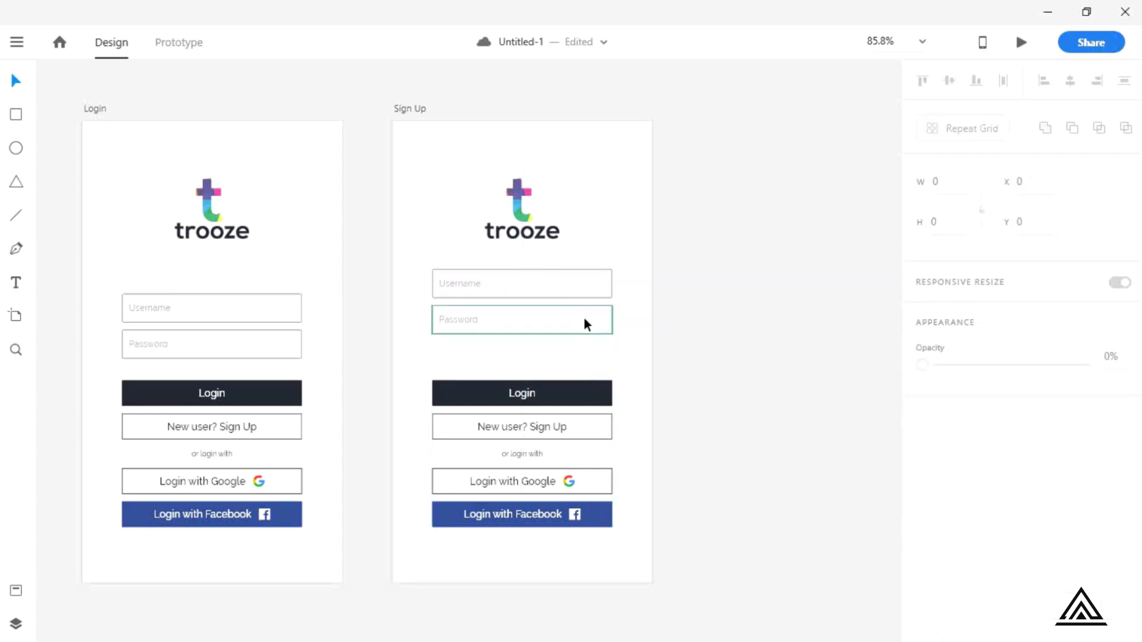
left_click_drag(584, 323, 583, 357)
left_click(247, 351)
left_click(470, 286)
left_click(462, 321, "shift")
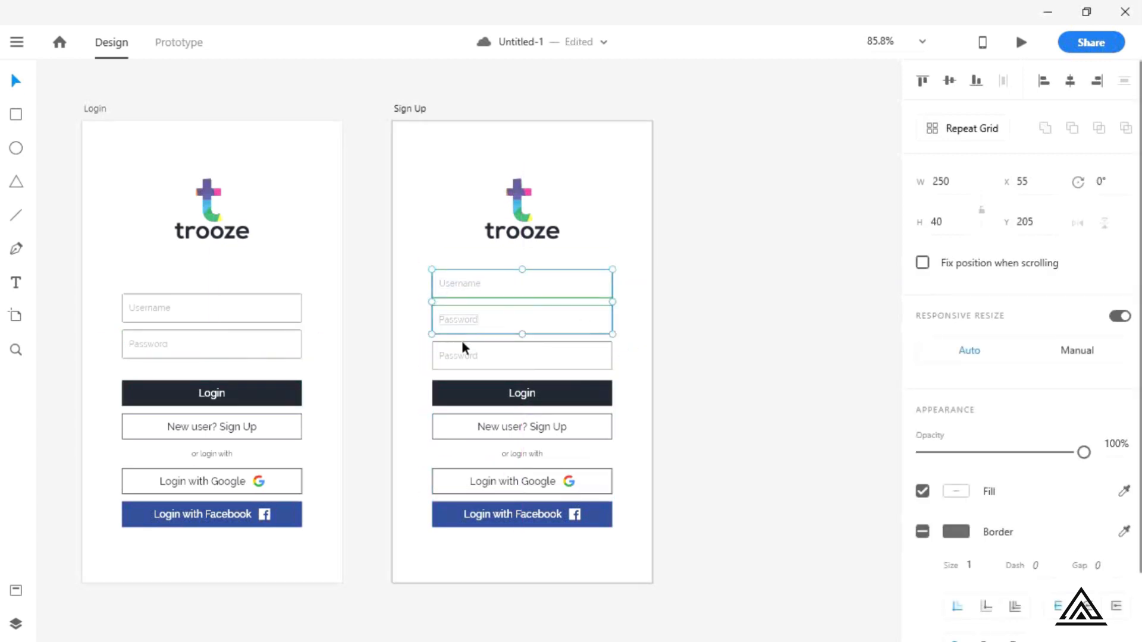
left_click(462, 363, "shift")
left_click_drag(462, 365, 461, 354)
Step: Raise the Sign Up artboard's logo to Y 50, and shift all of that artboard's content down by 20
left_click_drag(516, 232, 515, 217)
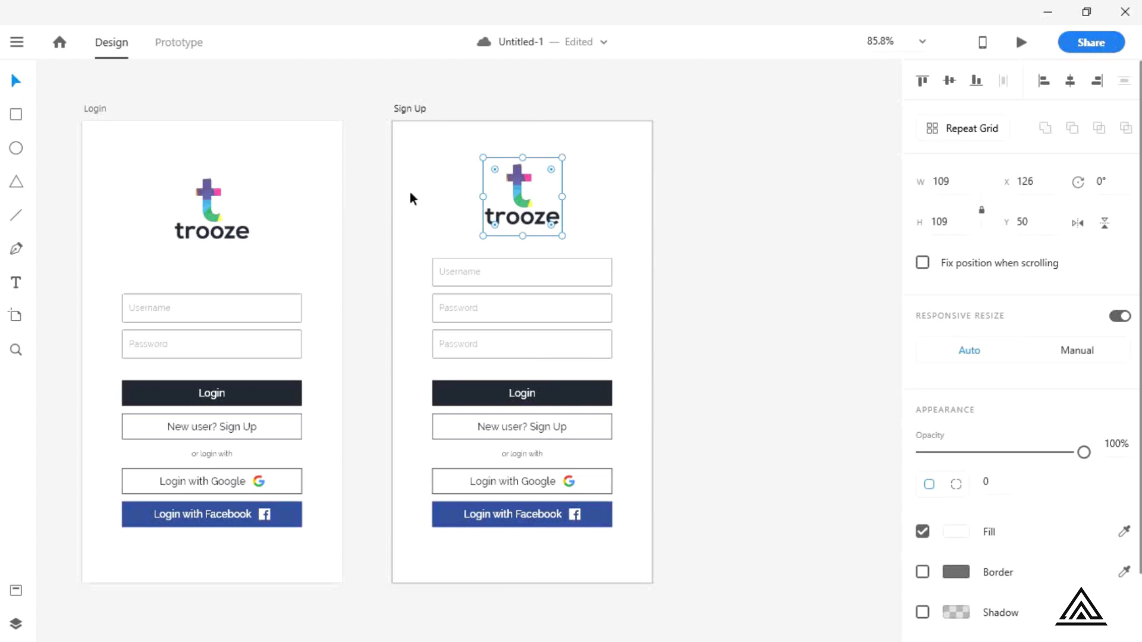
left_click_drag(408, 188, 666, 583)
key("shift+Down")
key("shift+Down")
left_click(665, 583)
Step: Change the Sign Up artboard's three placeholders to "Full Name", "Create password" and "Confirm password"
double_click(461, 287)
type("Full Name")
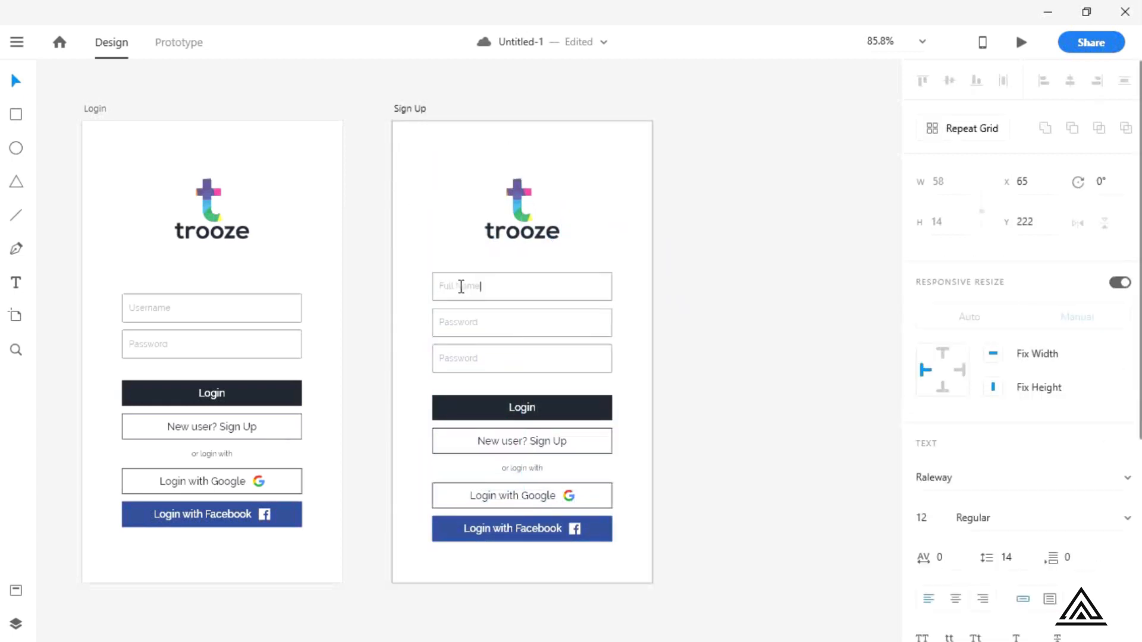
double_click(465, 321)
type("Create password")
double_click(467, 358)
type("Confirm password")
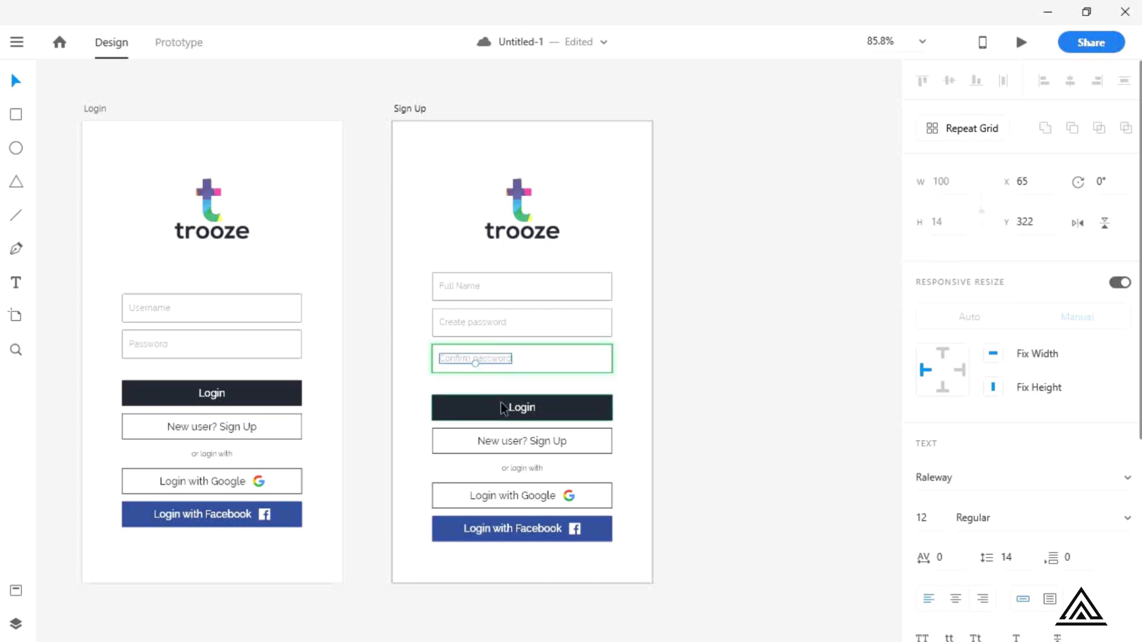
Step: Relabel the Sign Up artboard's dark button "Sign Up" and the outlined button below it "Existing user? Login"
double_click(521, 407)
type("Sign Up")
left_click(527, 442)
key("ctrl+a")
type("Existing user? Login")
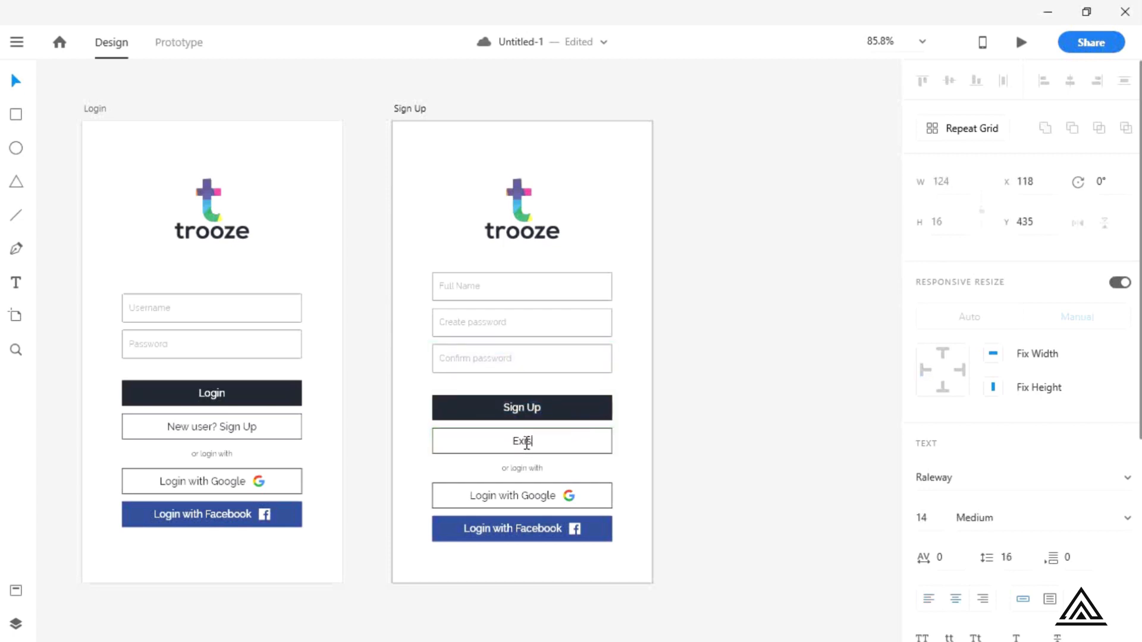
key("Escape")
Step: Reword the Sign Up artboard's social texts to "or sign up with", "Sign up with Google" and "Sign up with Facebook"
double_click(522, 470)
type("sign up")
double_click(483, 495)
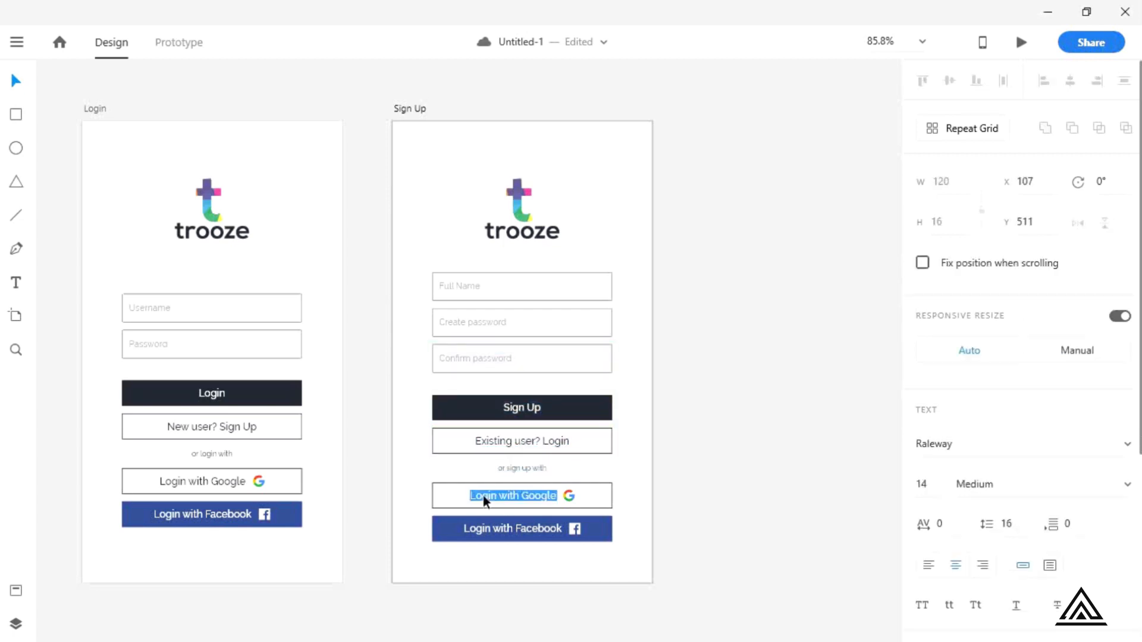
type("Sign up")
double_click(480, 529)
type("Sign up")
Step: Widen the gap between text and logo on both social sign-up buttons, centre each pair horizontally, and save the document
scroll(534, 488, "up", 3)
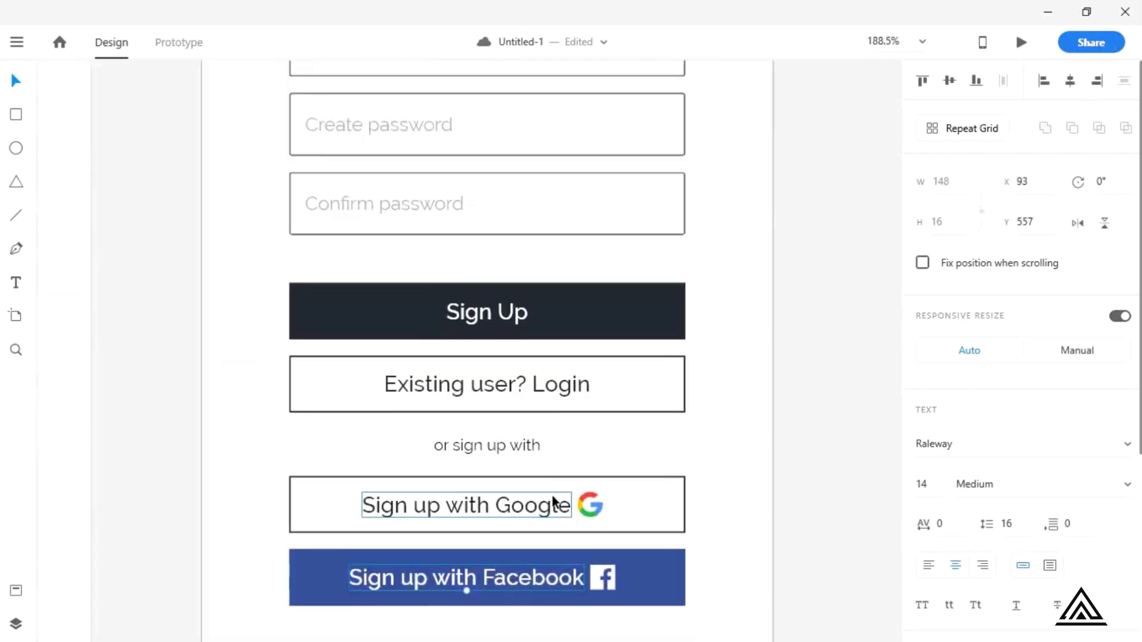
left_click(577, 505)
left_click(1070, 81)
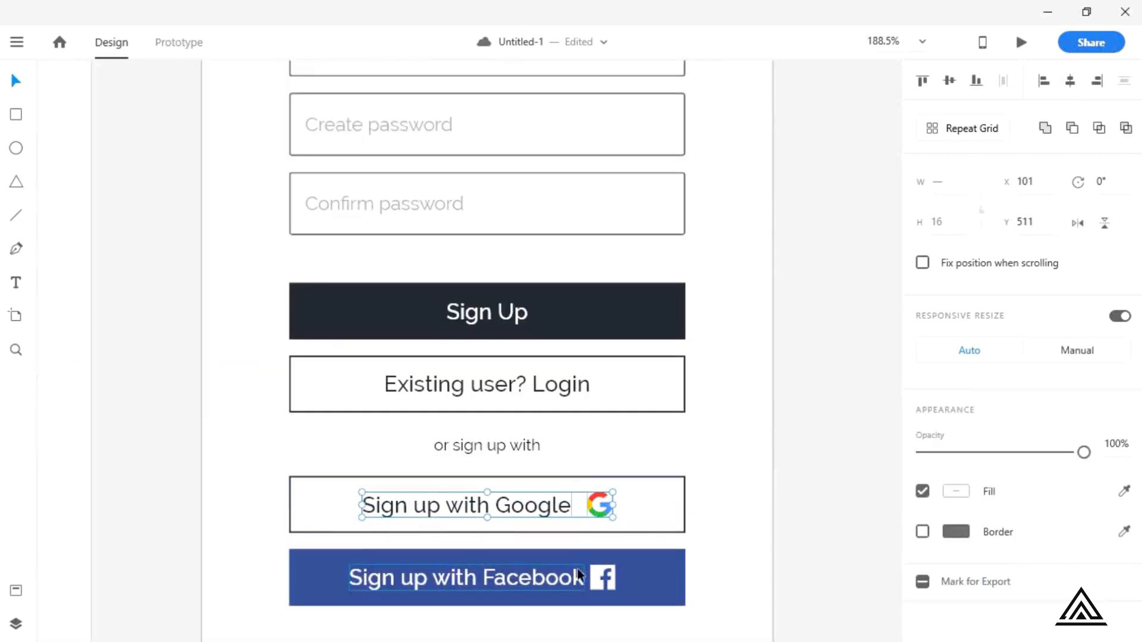
left_click(554, 580)
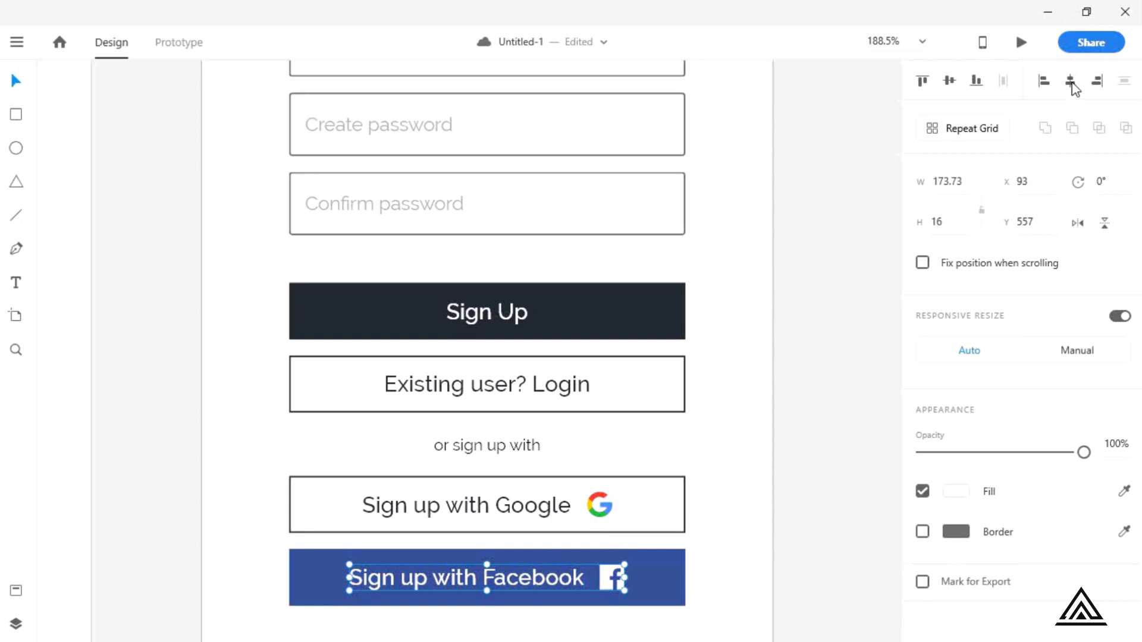
left_click(835, 374)
key("ctrl+0")
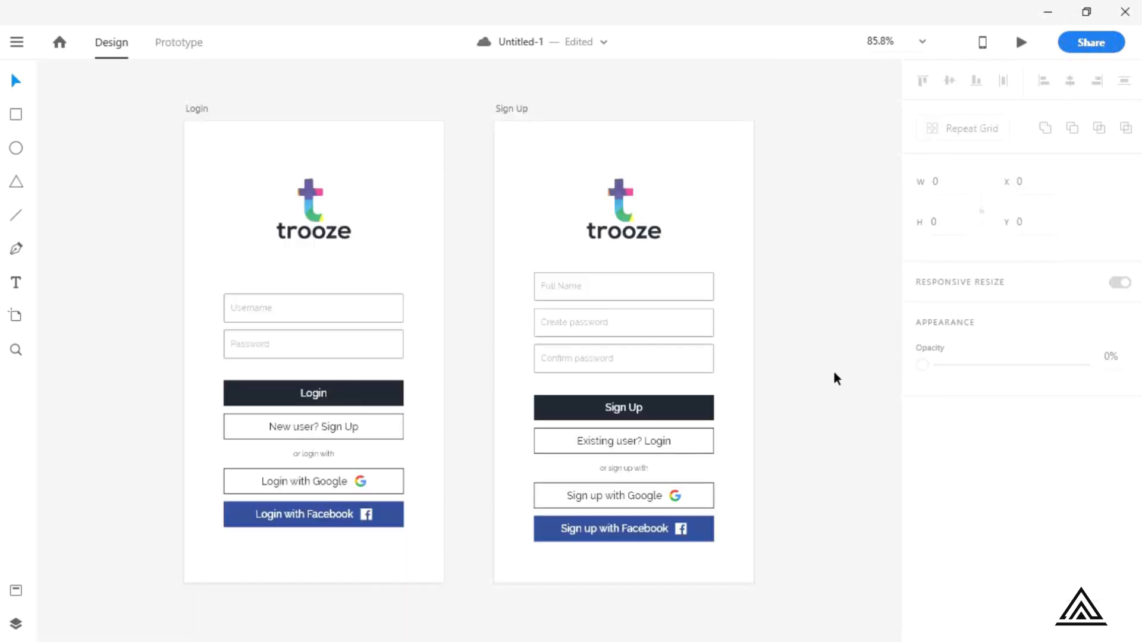
key("ctrl+s")
Step: In Prototype mode, link the "New user? Sign Up" button on the Login artboard to the Sign Up artboard
left_click(201, 50)
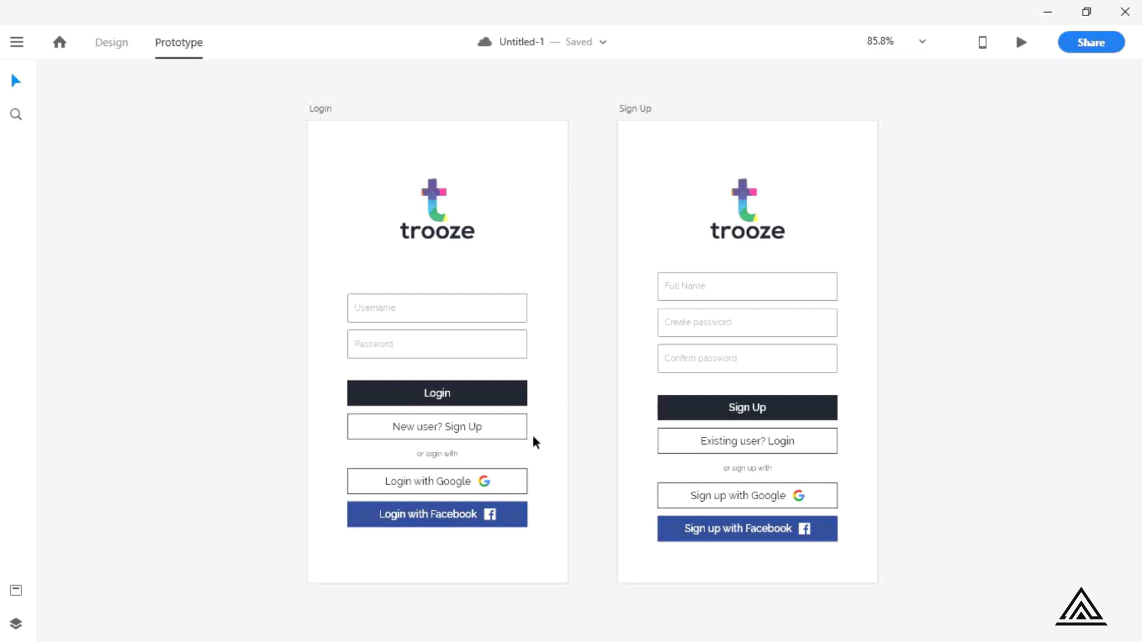
left_click(513, 437)
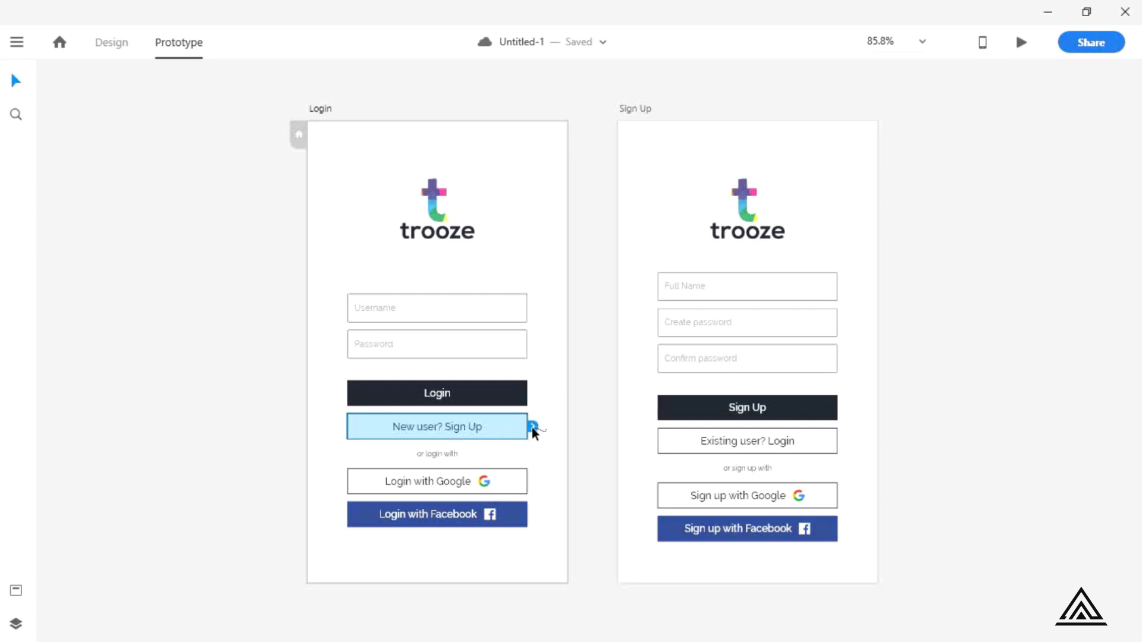
left_click_drag(532, 427, 615, 237)
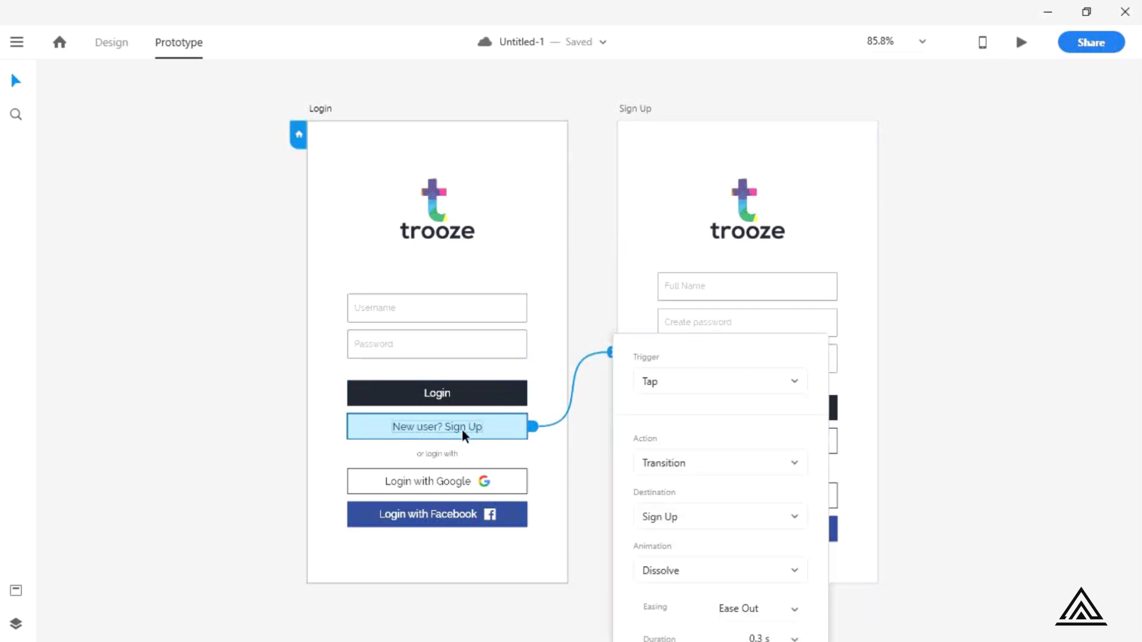
Step: Set the link's trigger to Tap and its action to Transition
scroll(691, 126, "down", 5)
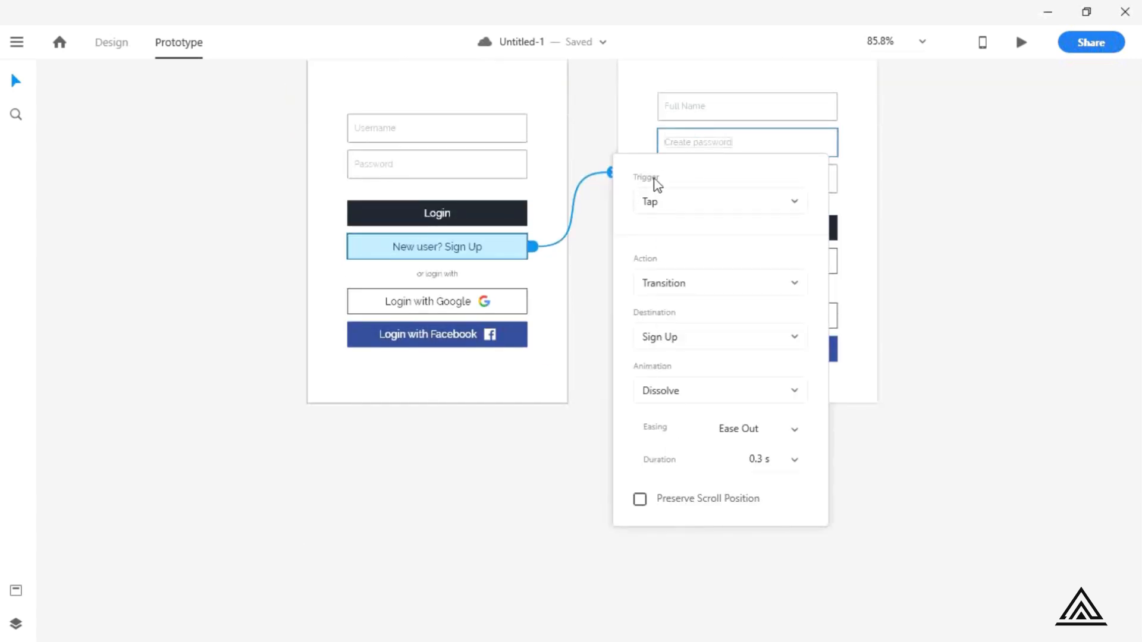
left_click(657, 201)
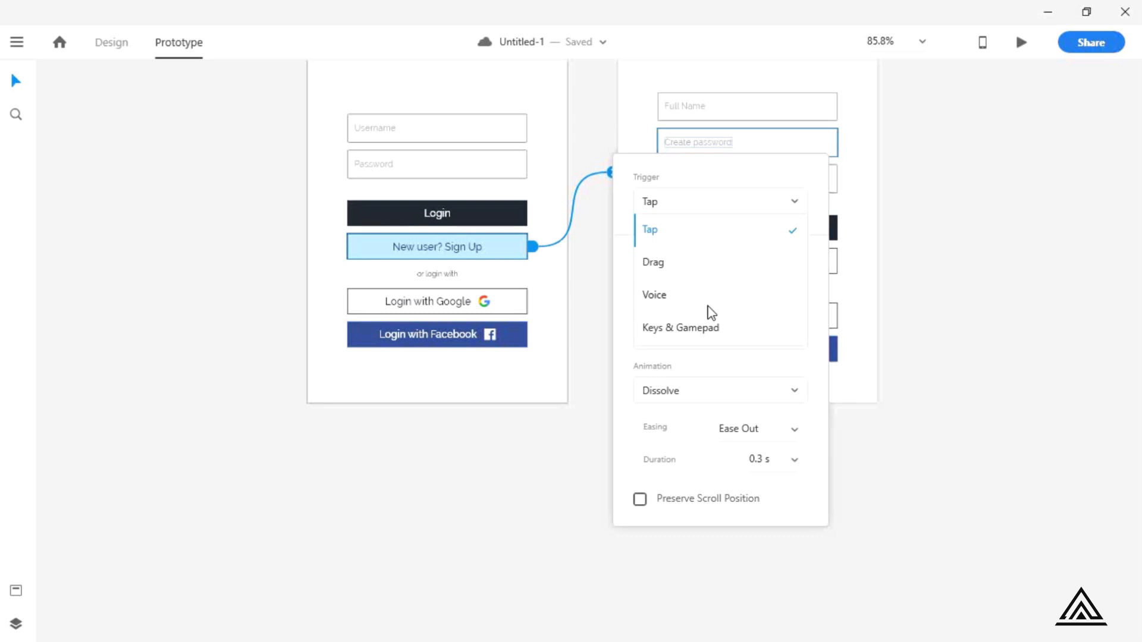
left_click(730, 230)
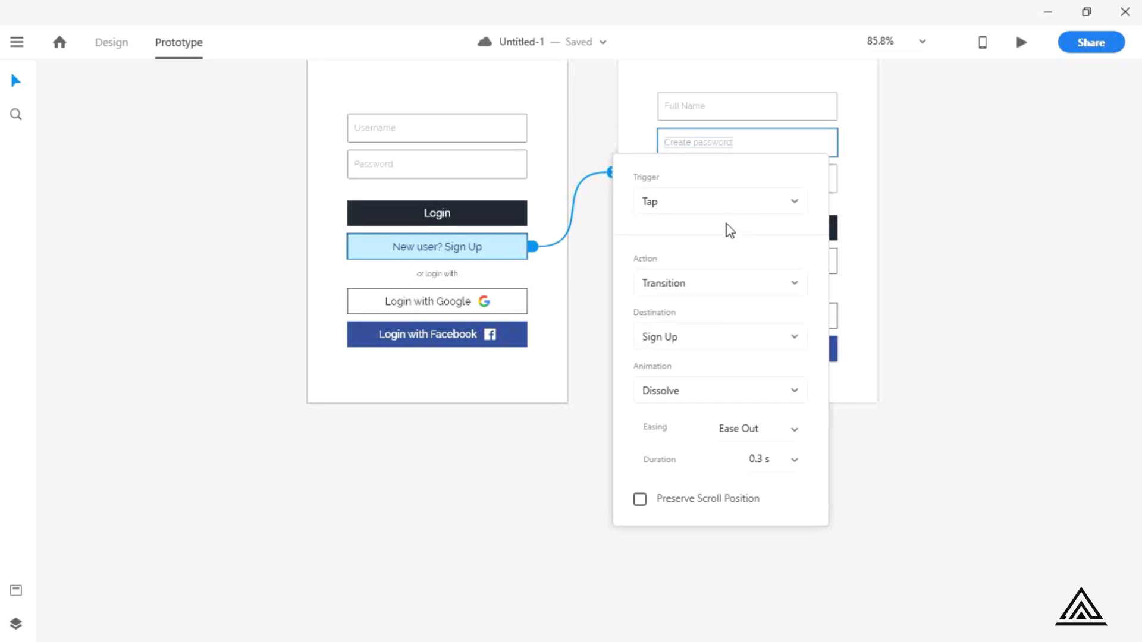
left_click(722, 294)
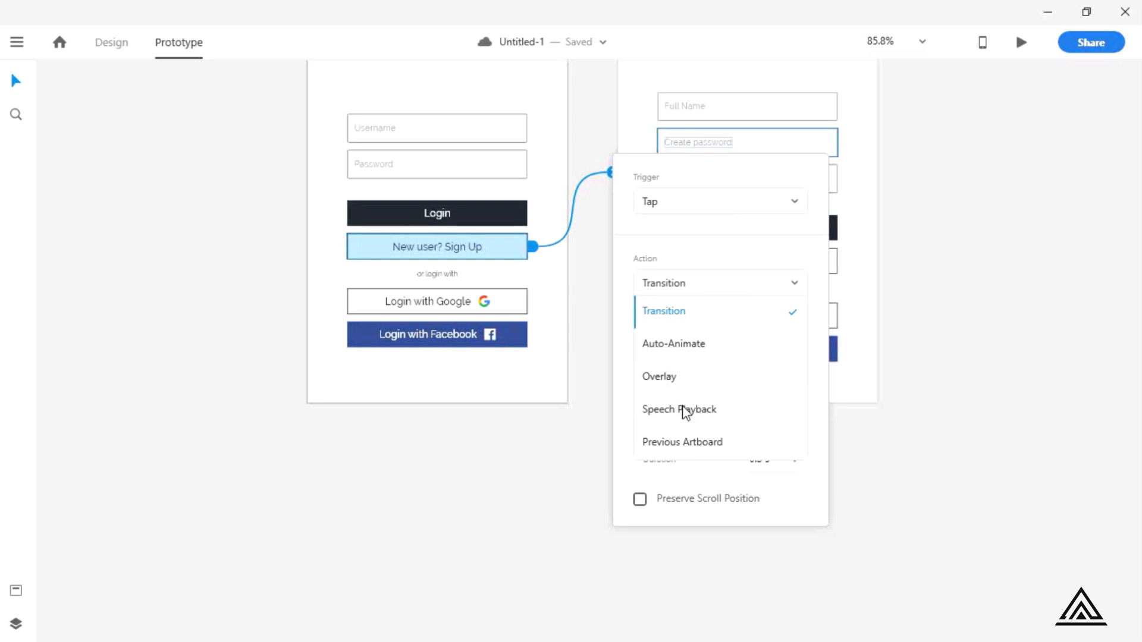
left_click(696, 322)
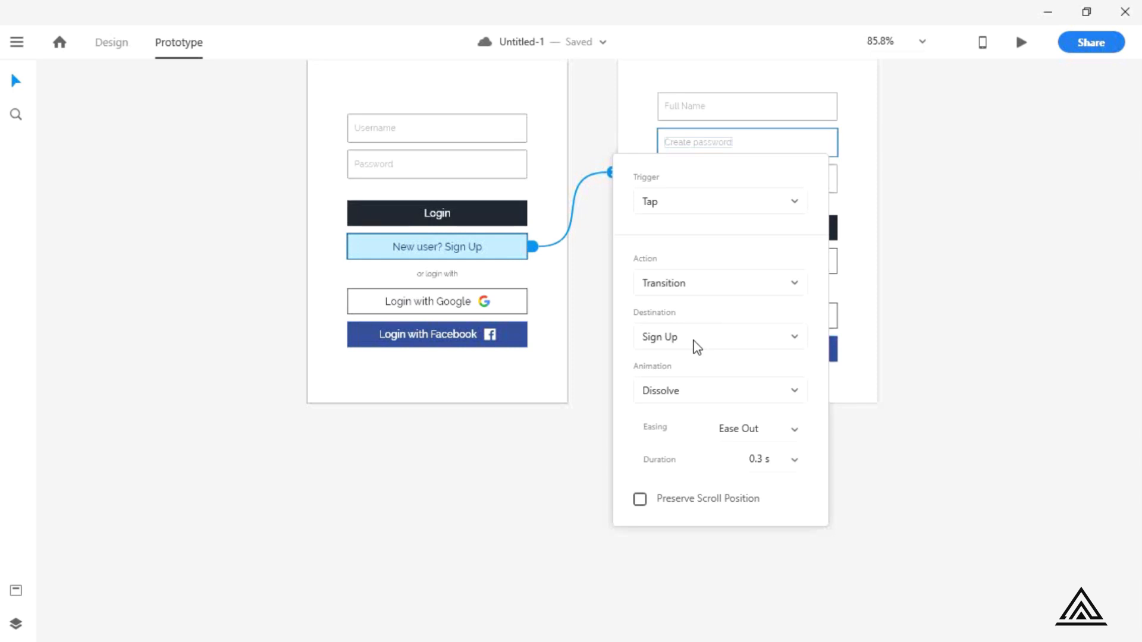
Step: Keep Dissolve as the animation of the "New user? Sign Up" link and set its easing to Ease In-Out
left_click(695, 399)
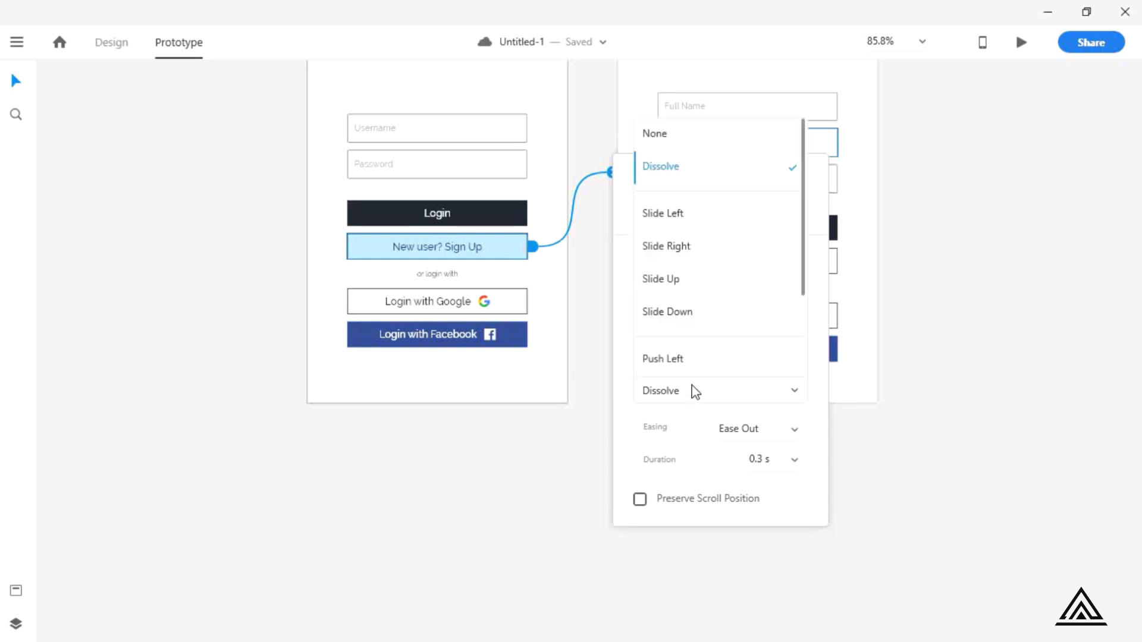
scroll(706, 277, "down", 2)
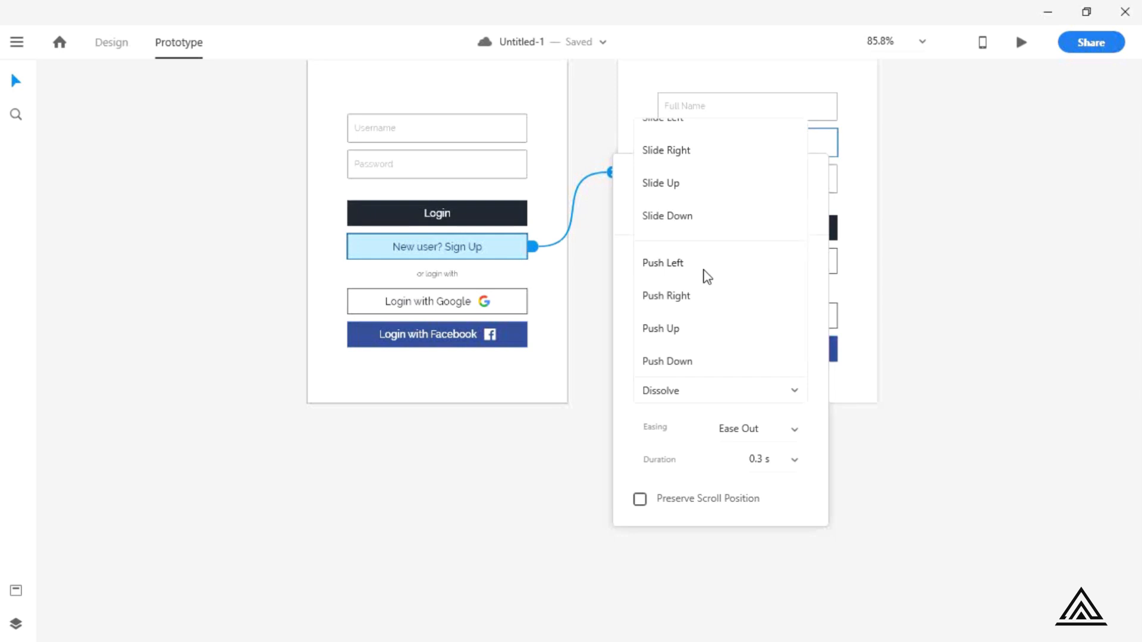
scroll(706, 276, "up", 2)
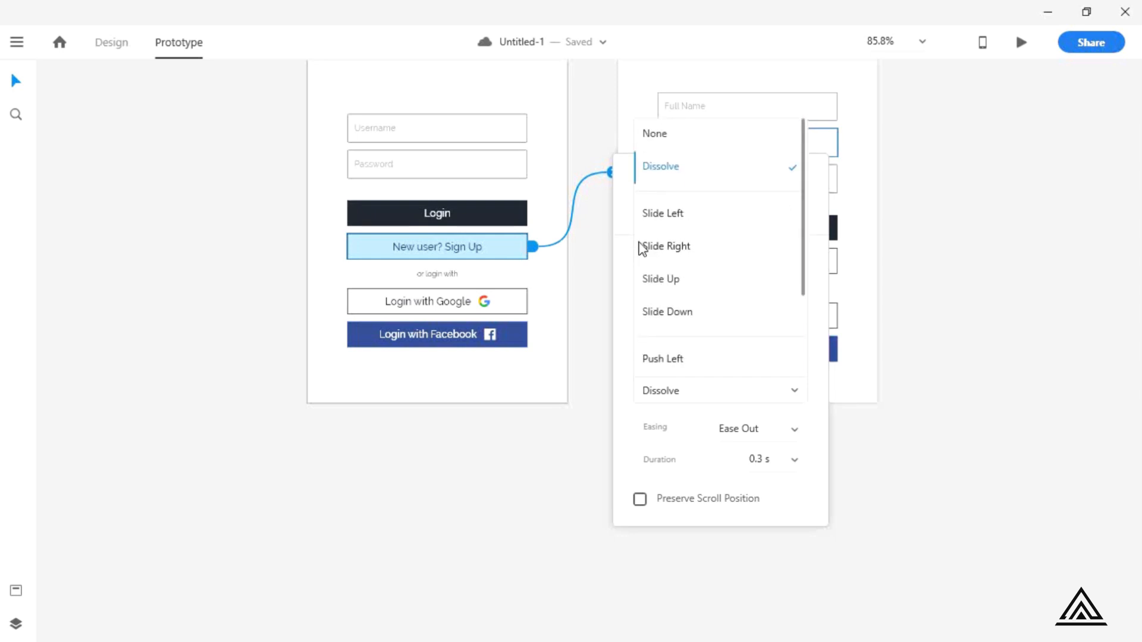
scroll(716, 268, "down", 2)
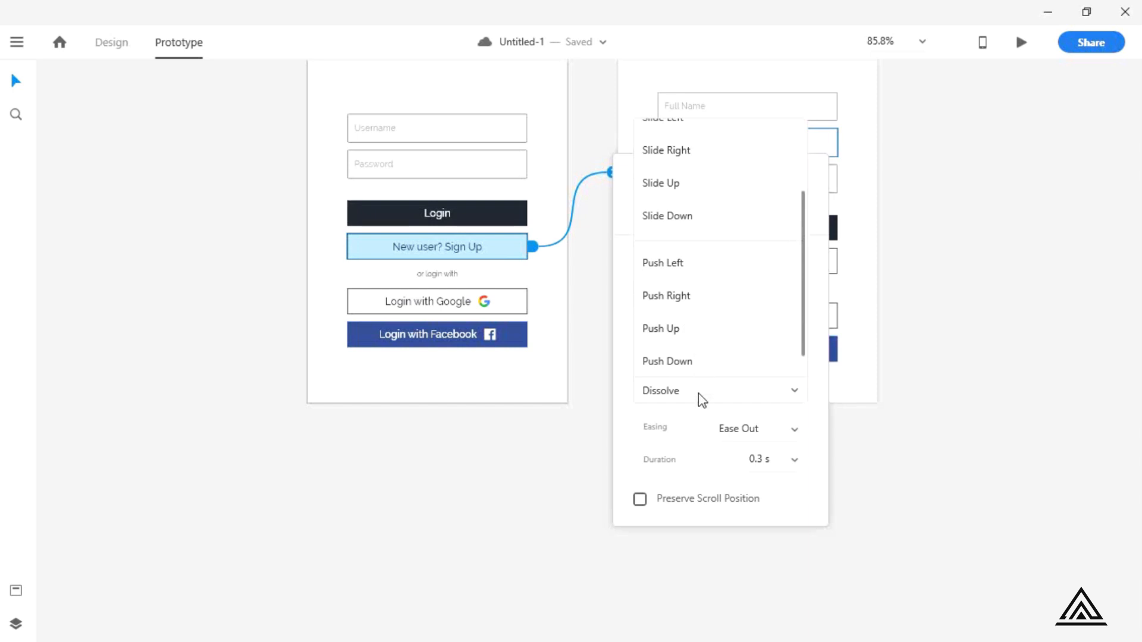
left_click(699, 395)
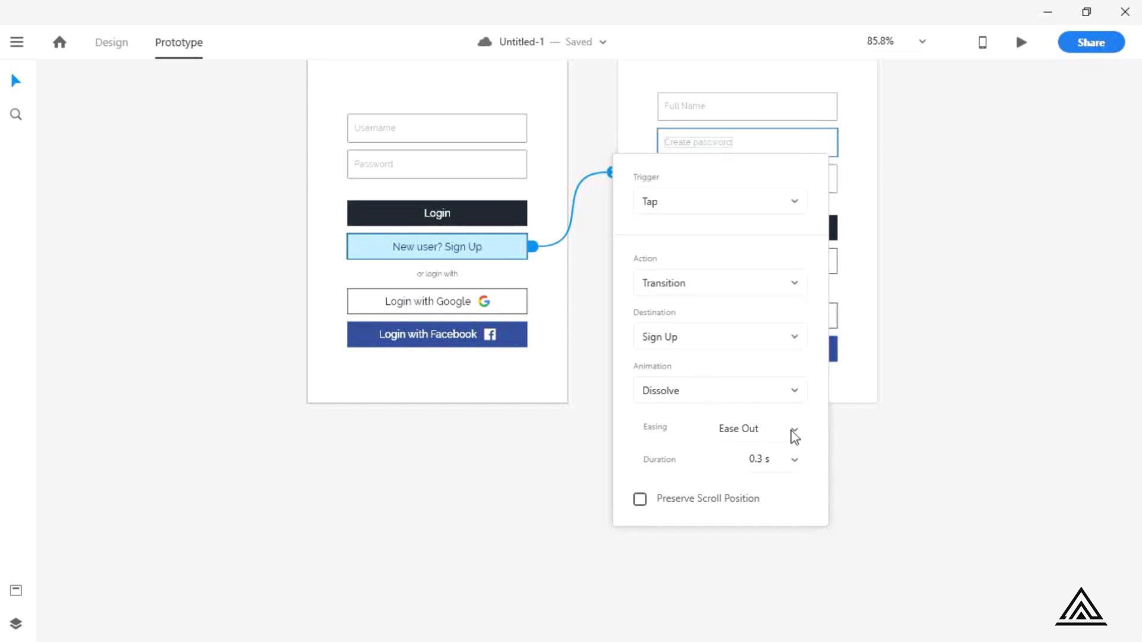
left_click(795, 438)
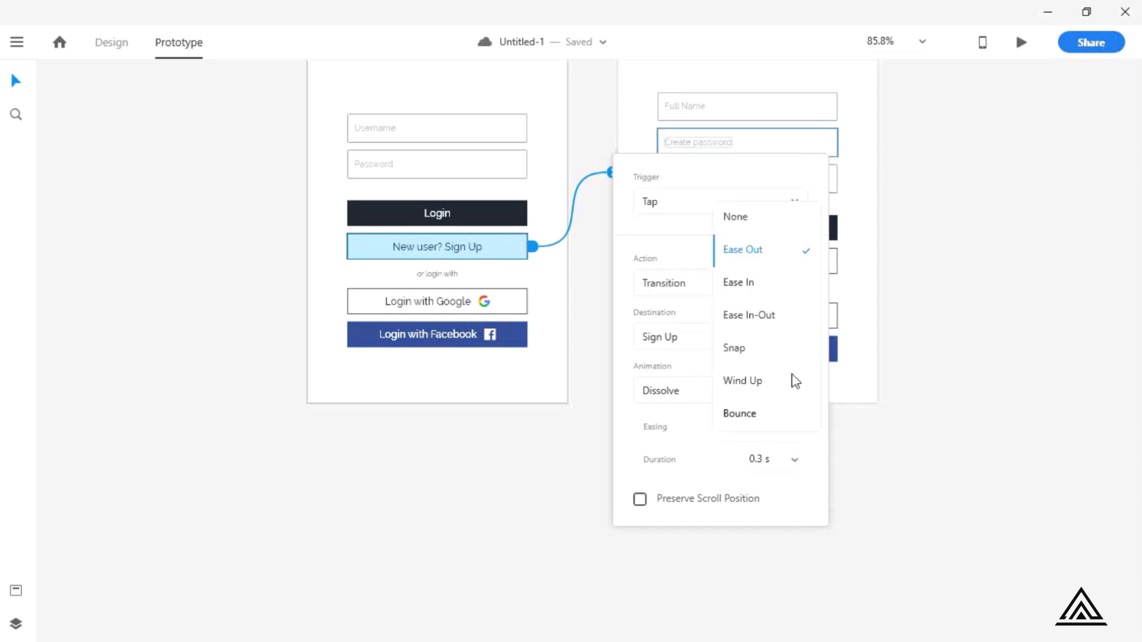
left_click(787, 320)
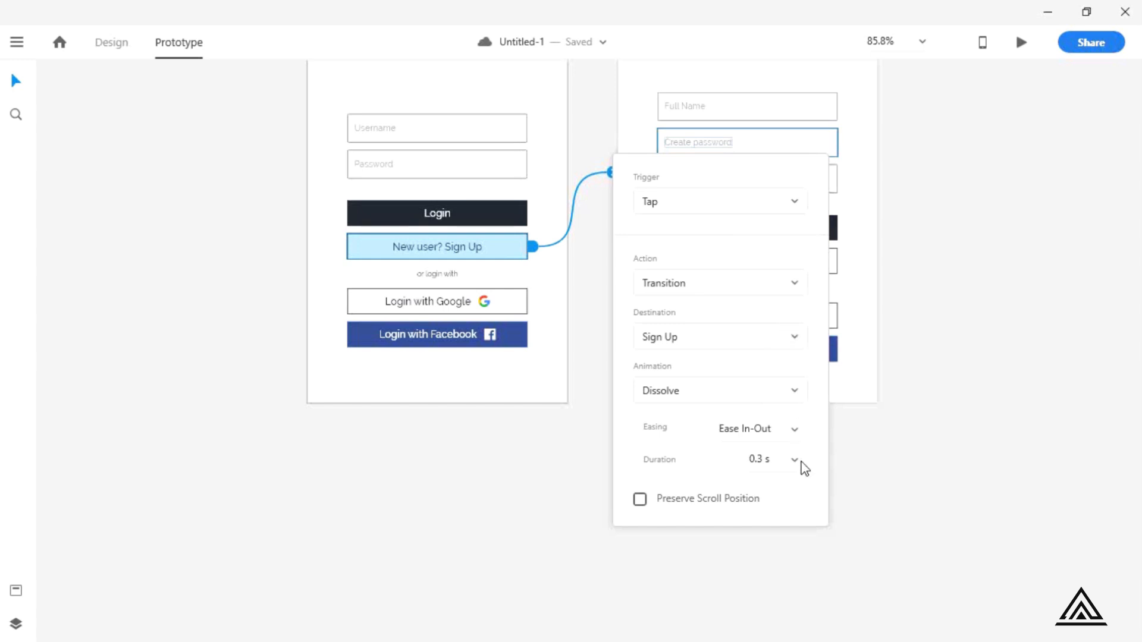
left_click(909, 456)
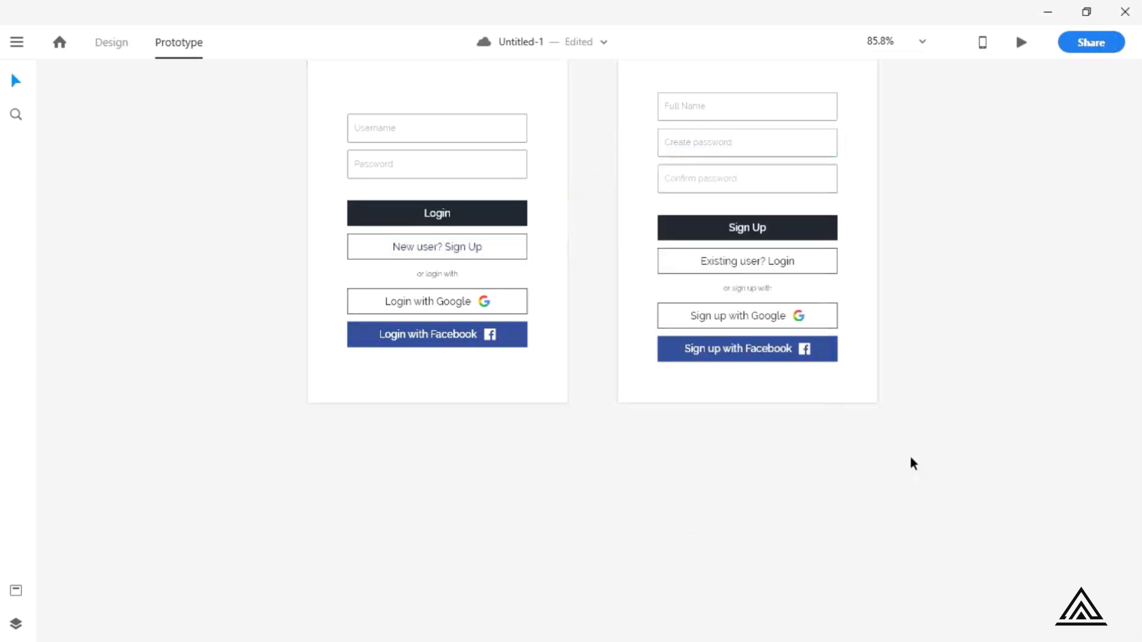
left_click(498, 252)
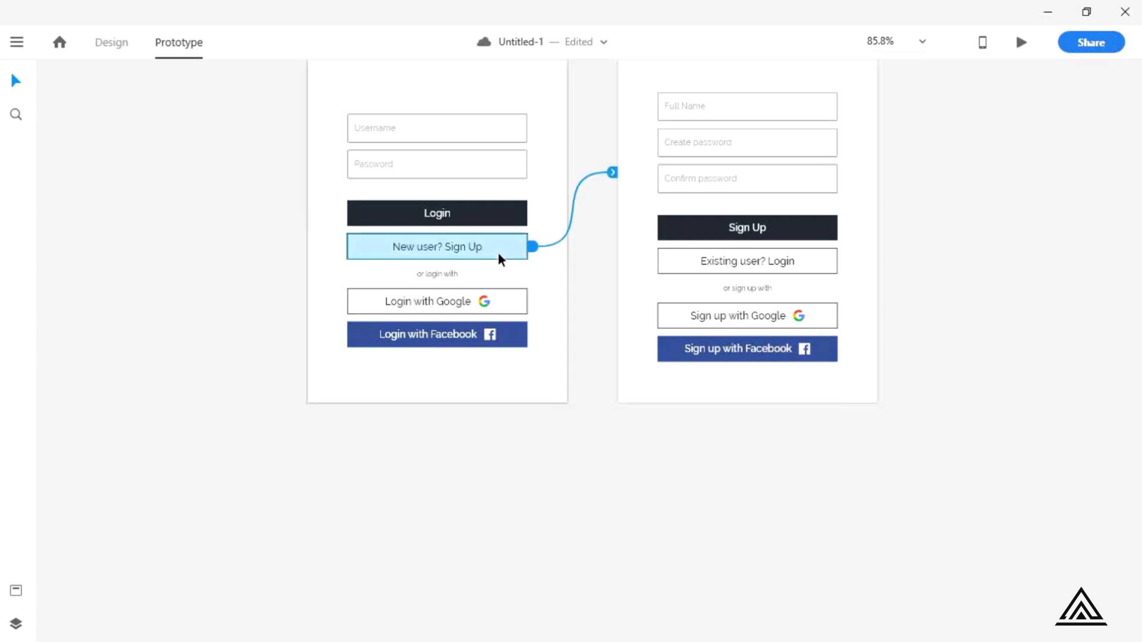
Step: Link the "Existing user? Login" button on the Sign Up artboard to the Login artboard with a Tap trigger and Dissolve transition
left_click(825, 262)
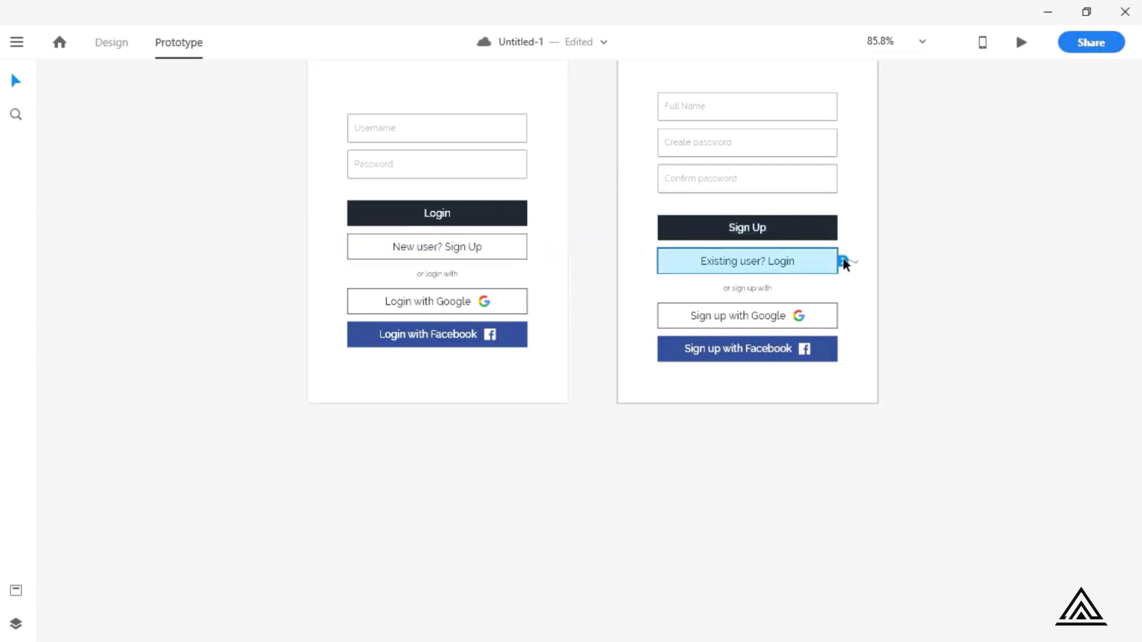
left_click_drag(845, 262, 570, 286)
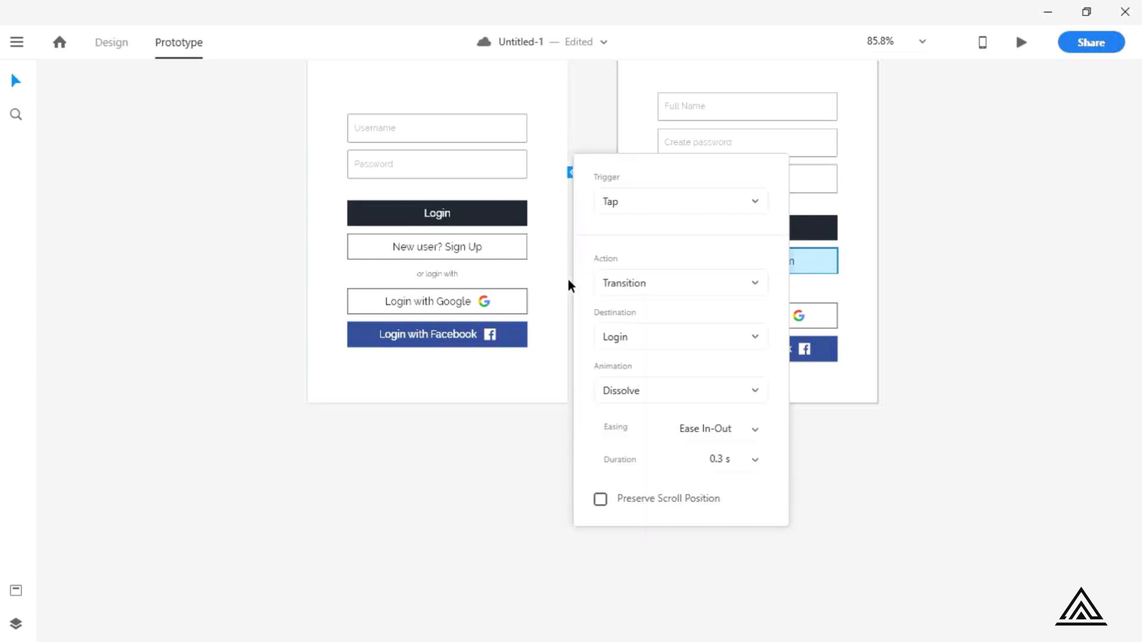
left_click(995, 486)
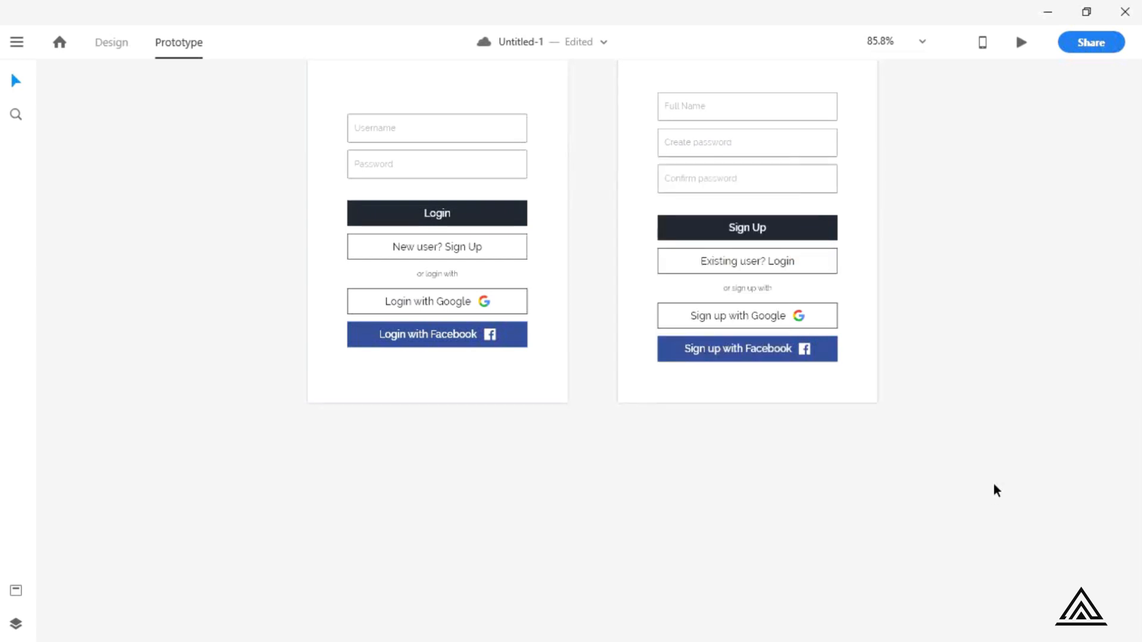
Step: Preview the prototype on the desktop and test switching from Login to Sign Up and back through the linked buttons
scroll(994, 486, "up", 3)
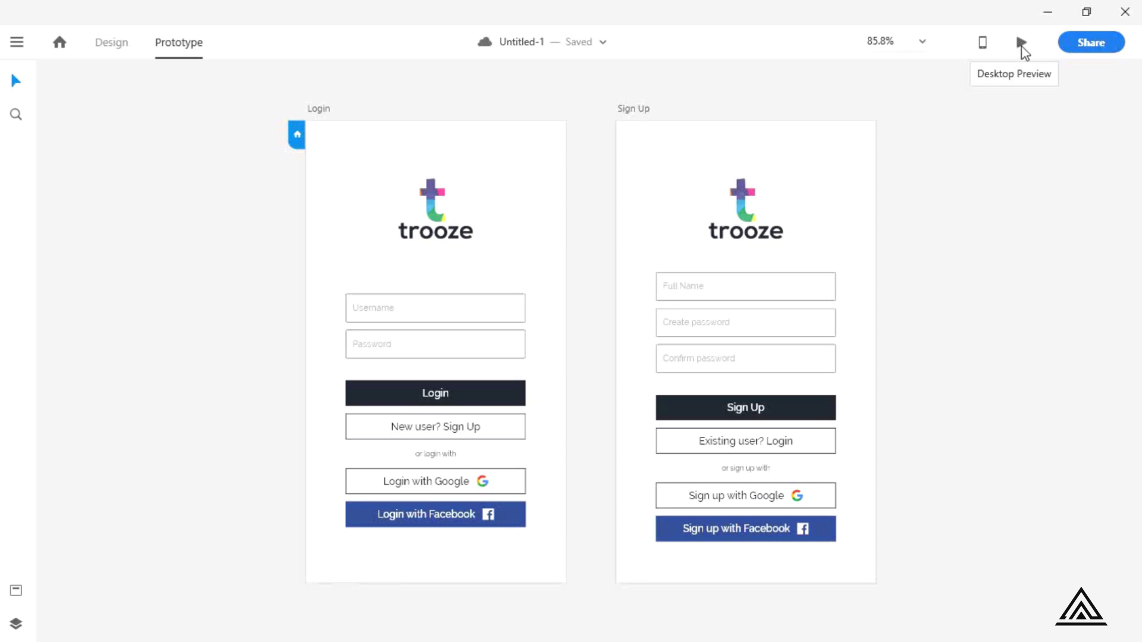
left_click(1022, 44)
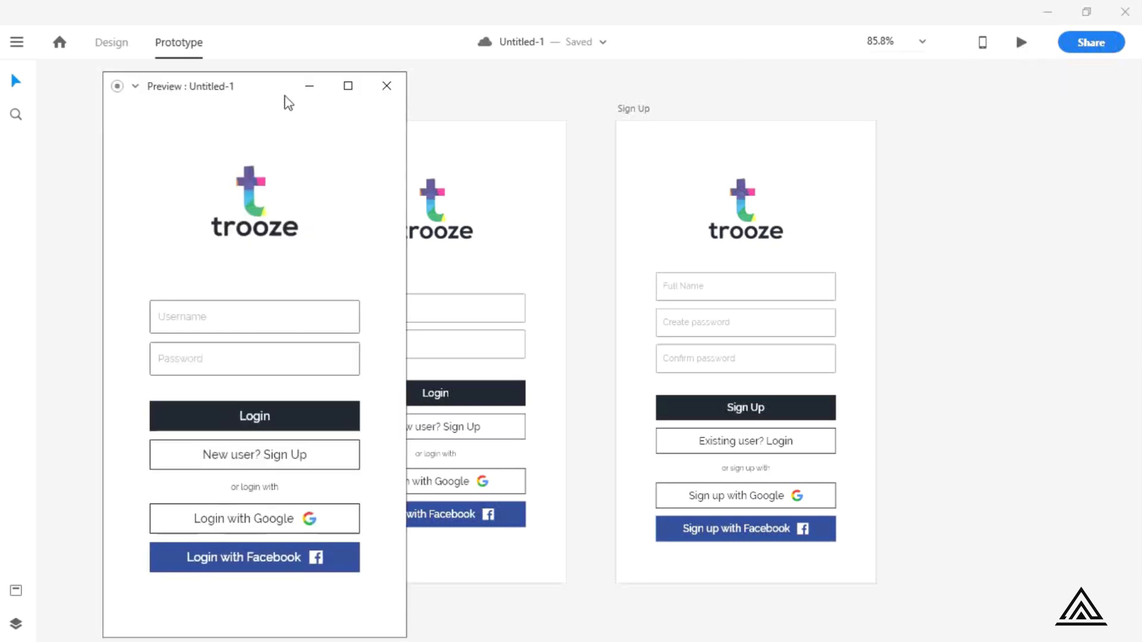
left_click_drag(365, 94, 632, 66)
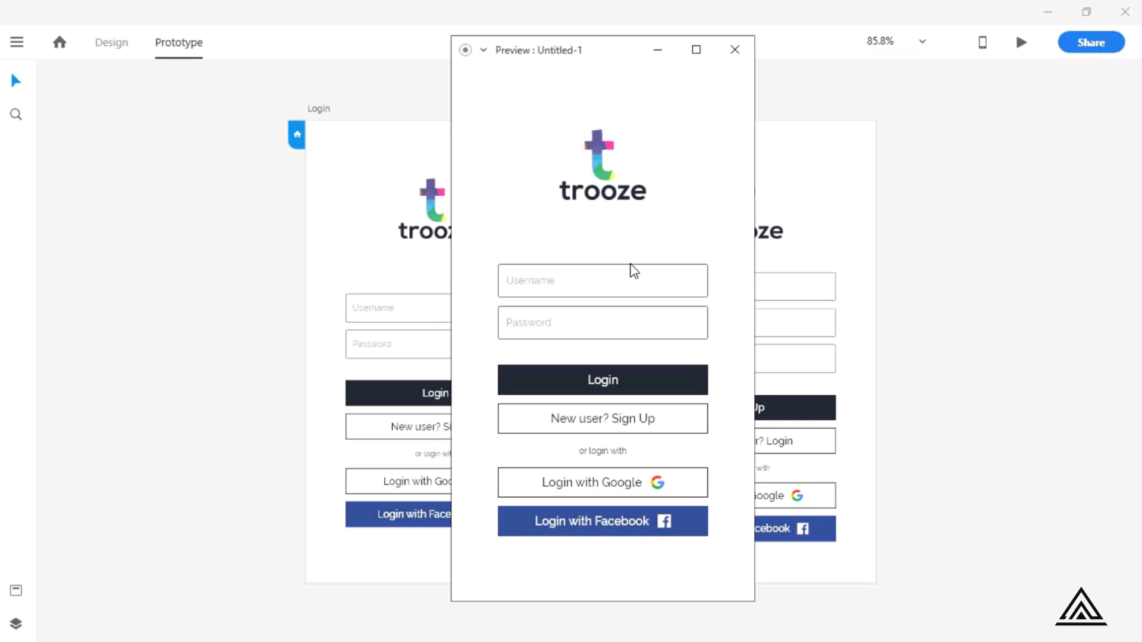
left_click(647, 418)
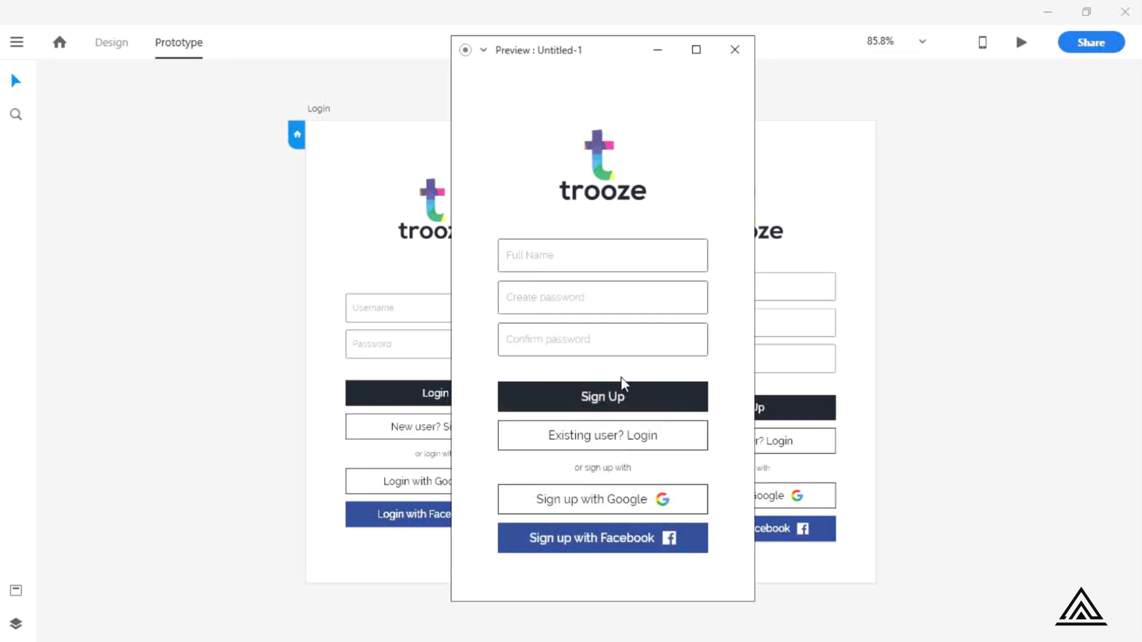
left_click(638, 439)
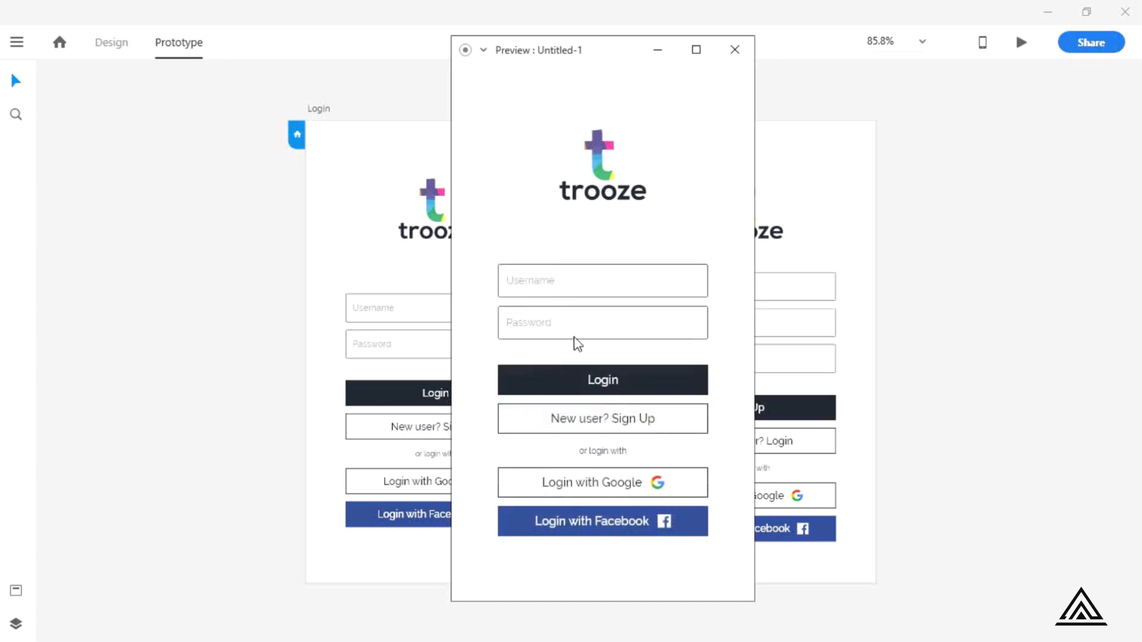